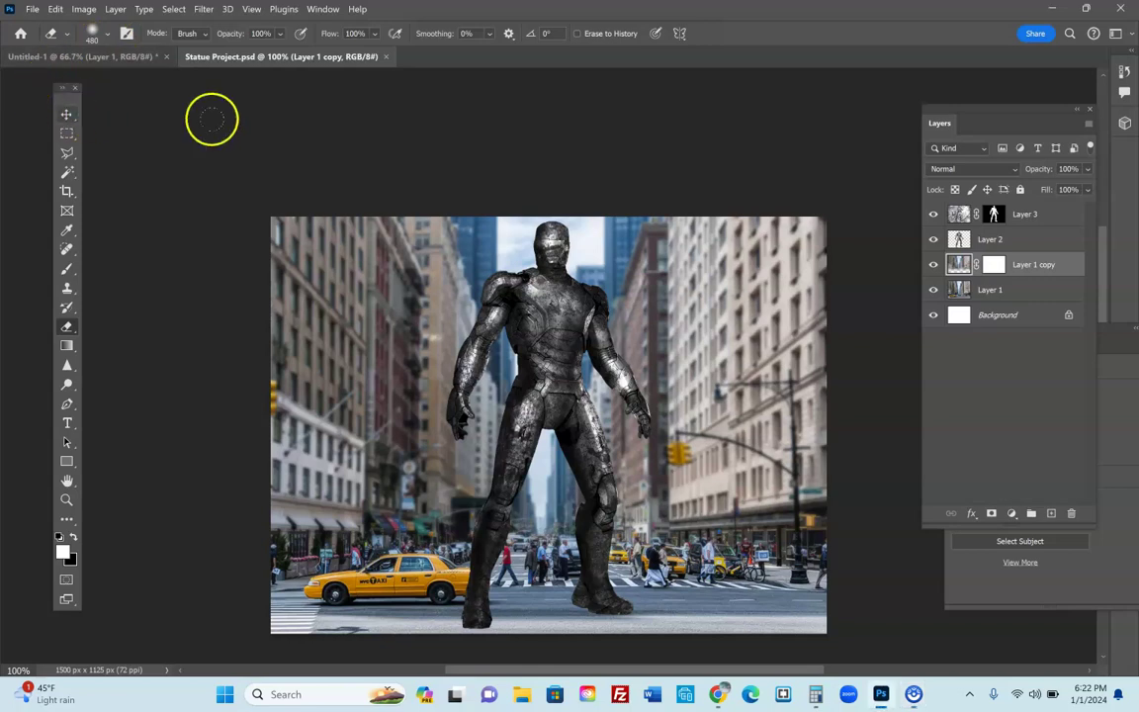
- Fit the Statue Project canvas on screen at 139.2% zoom with Ctrl+0
{"action": "key", "text": "ctrl+0"}
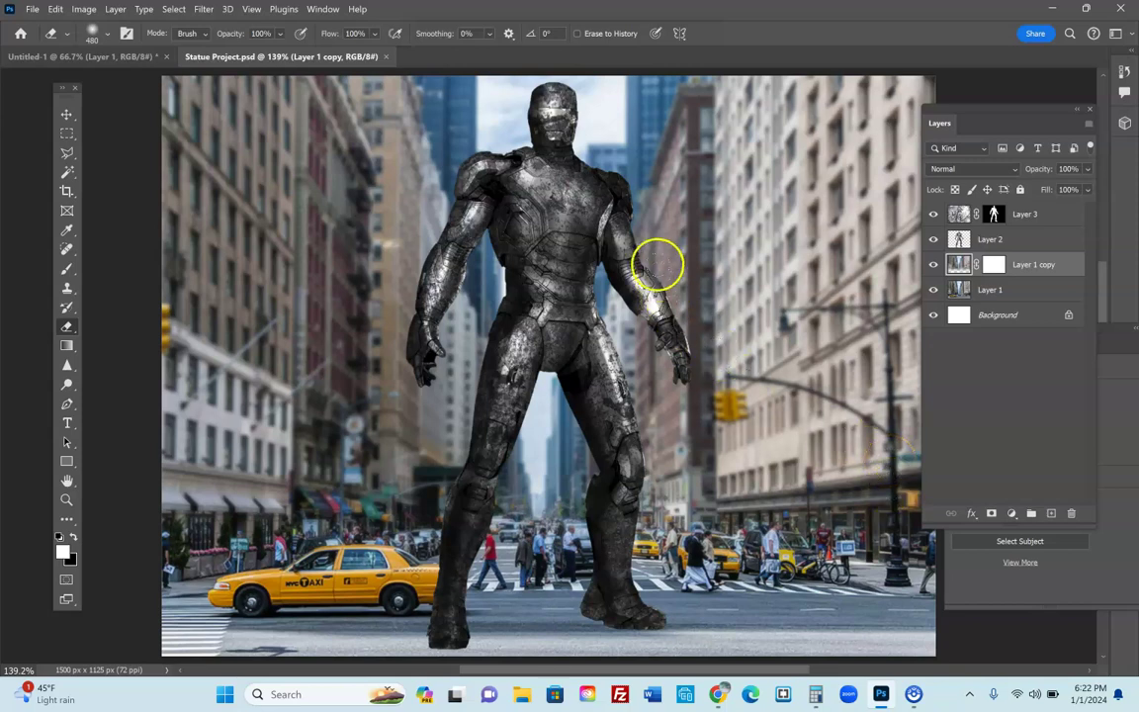
{"action": "left_click", "coordinate": [719, 694]}
{"action": "scroll", "coordinate": [337, 237], "scroll_direction": "up", "scroll_amount": 8}
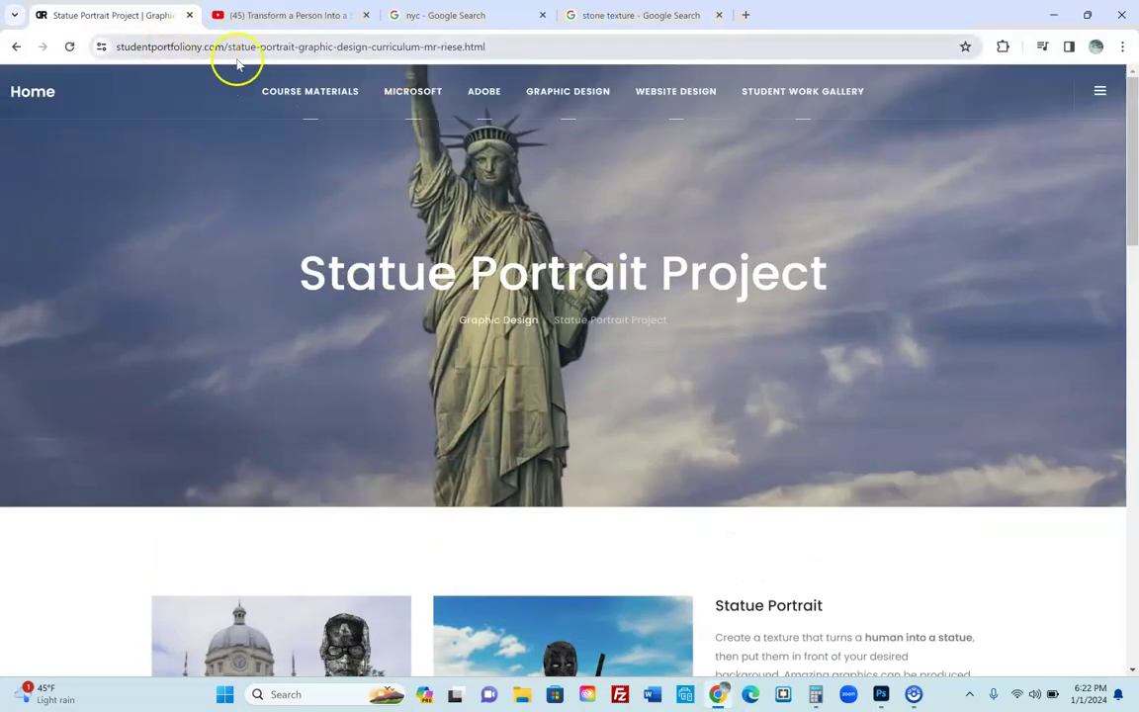
{"action": "scroll", "coordinate": [477, 271], "scroll_direction": "down", "scroll_amount": 1}
{"action": "scroll", "coordinate": [480, 286], "scroll_direction": "down", "scroll_amount": 5}
{"action": "left_click", "coordinate": [324, 269]}
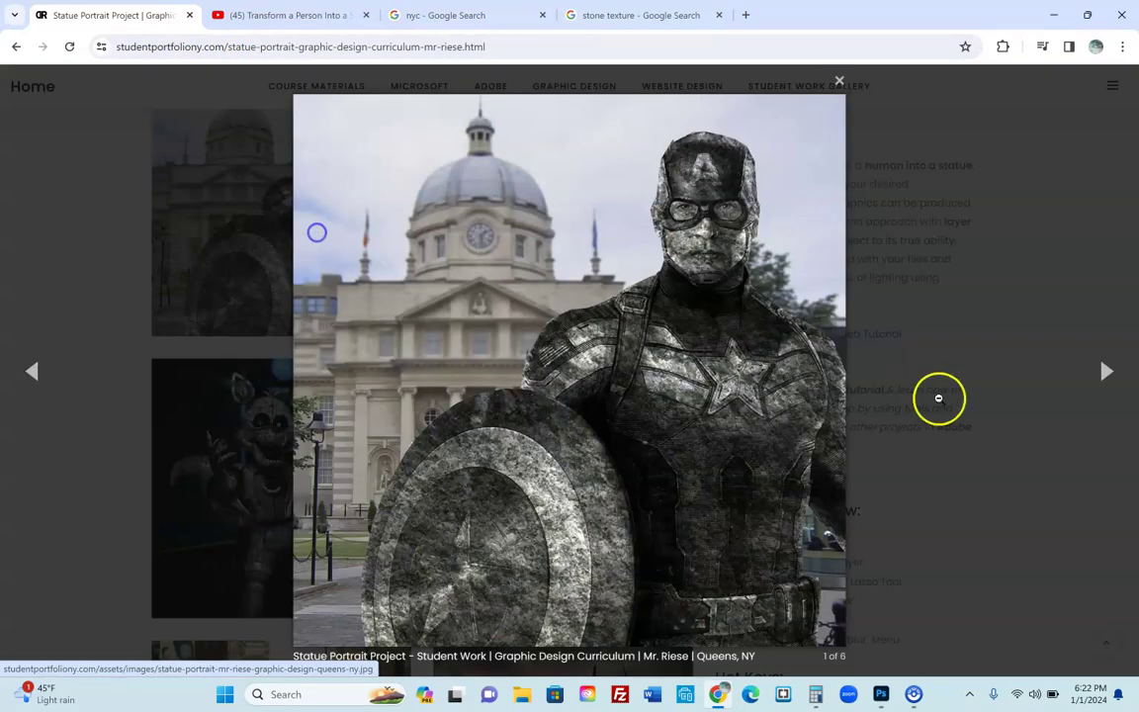
{"action": "left_click", "coordinate": [1104, 372]}
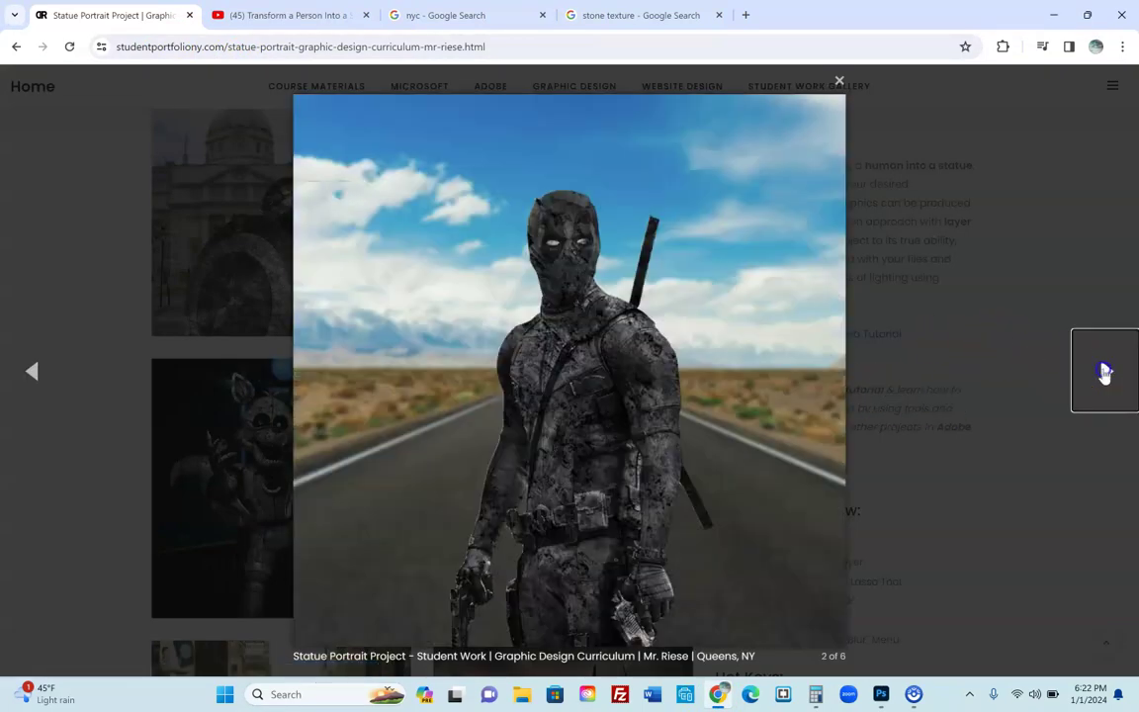
{"action": "left_click", "coordinate": [1105, 372]}
{"action": "left_click", "coordinate": [1105, 372]}
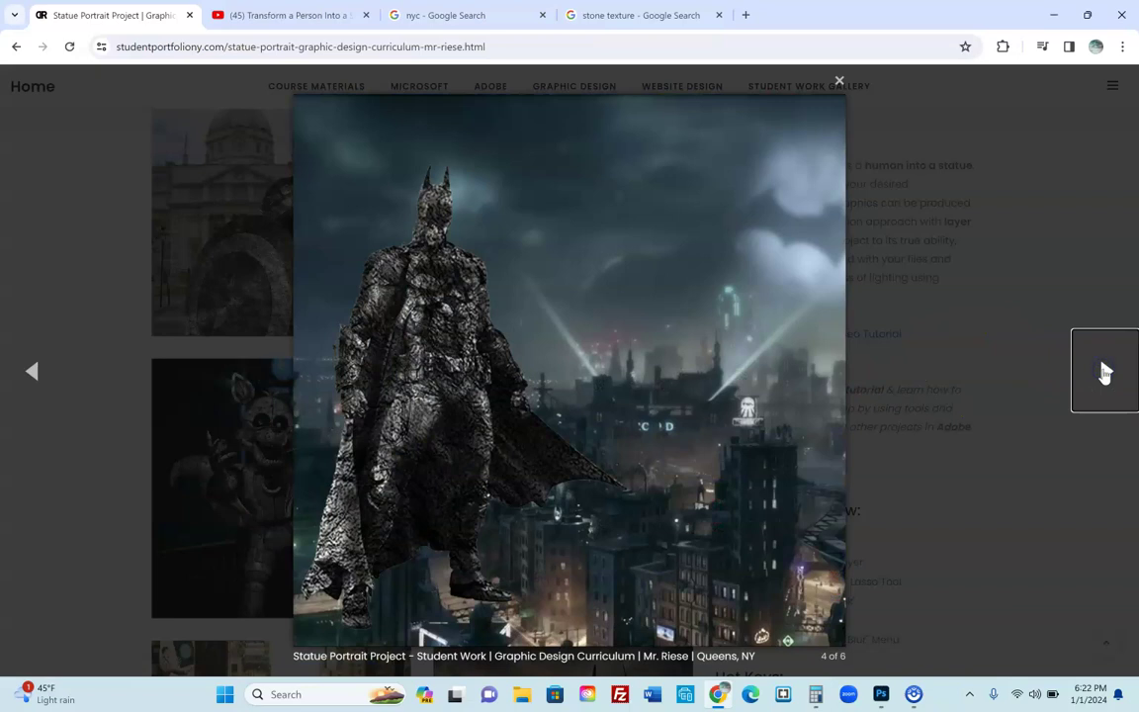
{"action": "left_click", "coordinate": [1105, 372]}
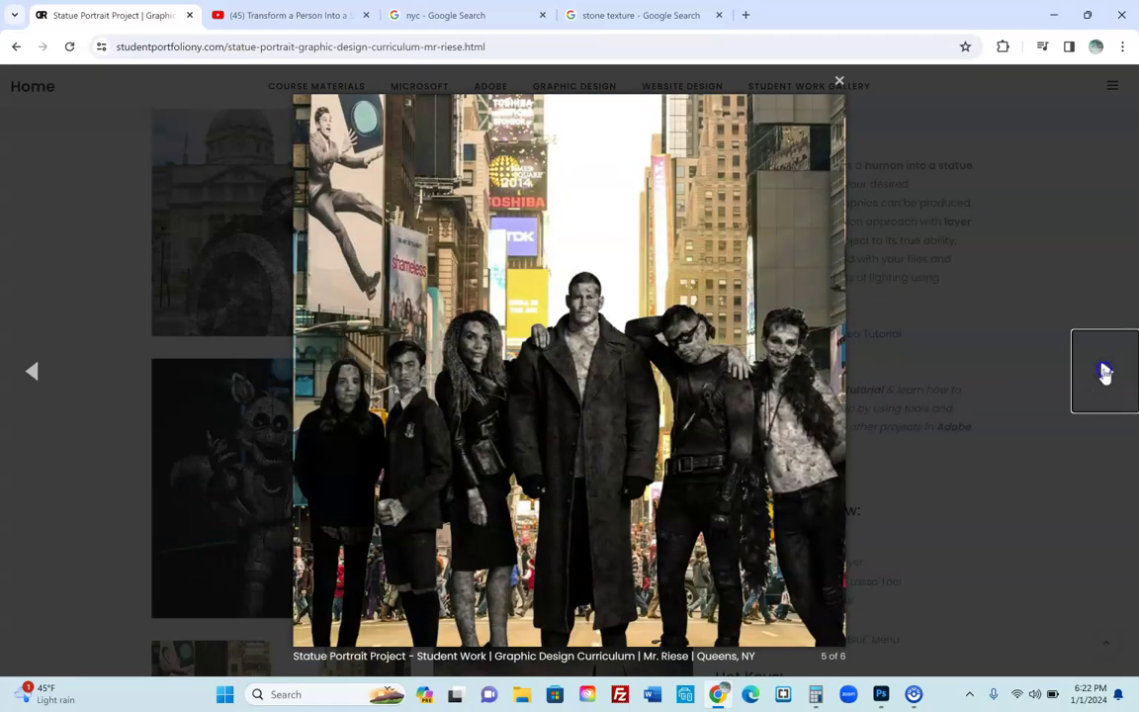
{"action": "left_click", "coordinate": [1104, 371]}
{"action": "left_click", "coordinate": [1005, 361]}
{"action": "left_click", "coordinate": [354, 401]}
{"action": "left_click", "coordinate": [349, 237]}
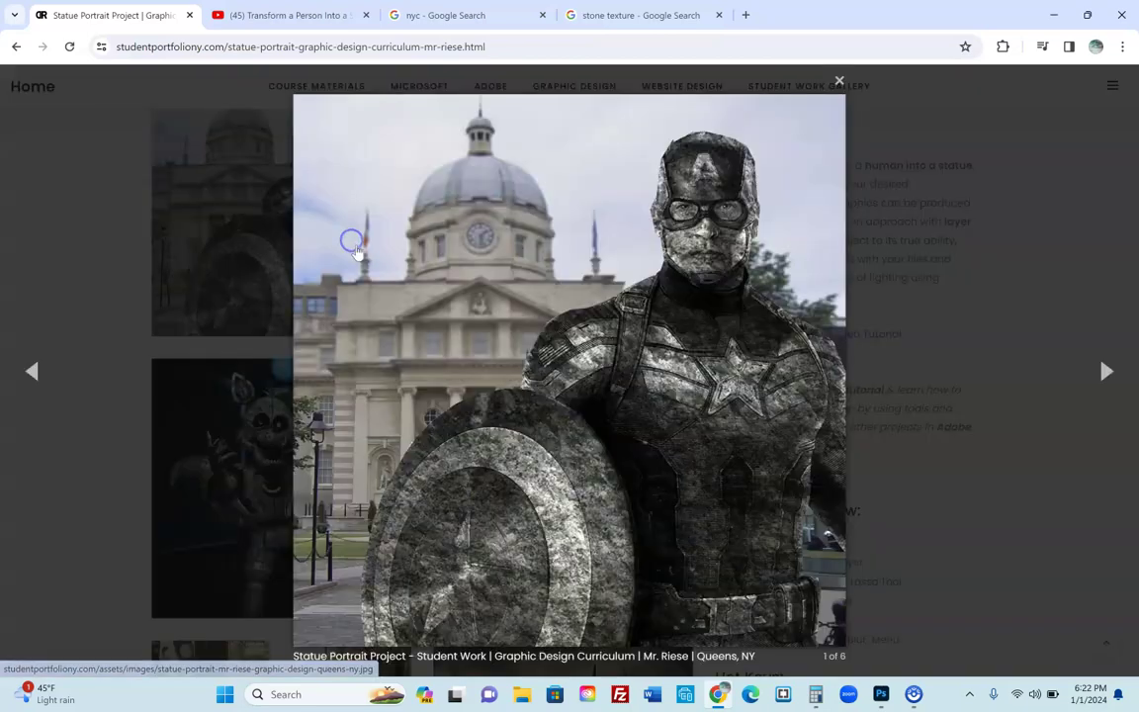
{"action": "left_click", "coordinate": [938, 440]}
{"action": "scroll", "coordinate": [938, 445], "scroll_direction": "down", "scroll_amount": 5}
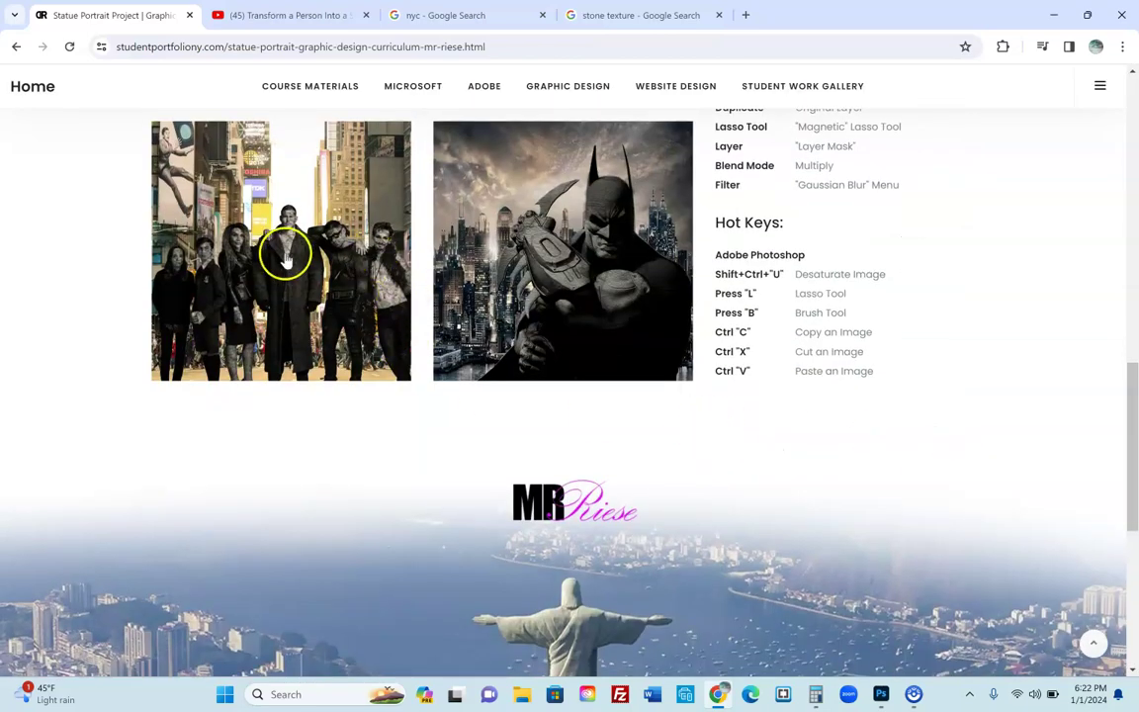
{"action": "left_click", "coordinate": [286, 259]}
{"action": "left_click", "coordinate": [931, 353]}
{"action": "scroll", "coordinate": [880, 360], "scroll_direction": "up", "scroll_amount": 2}
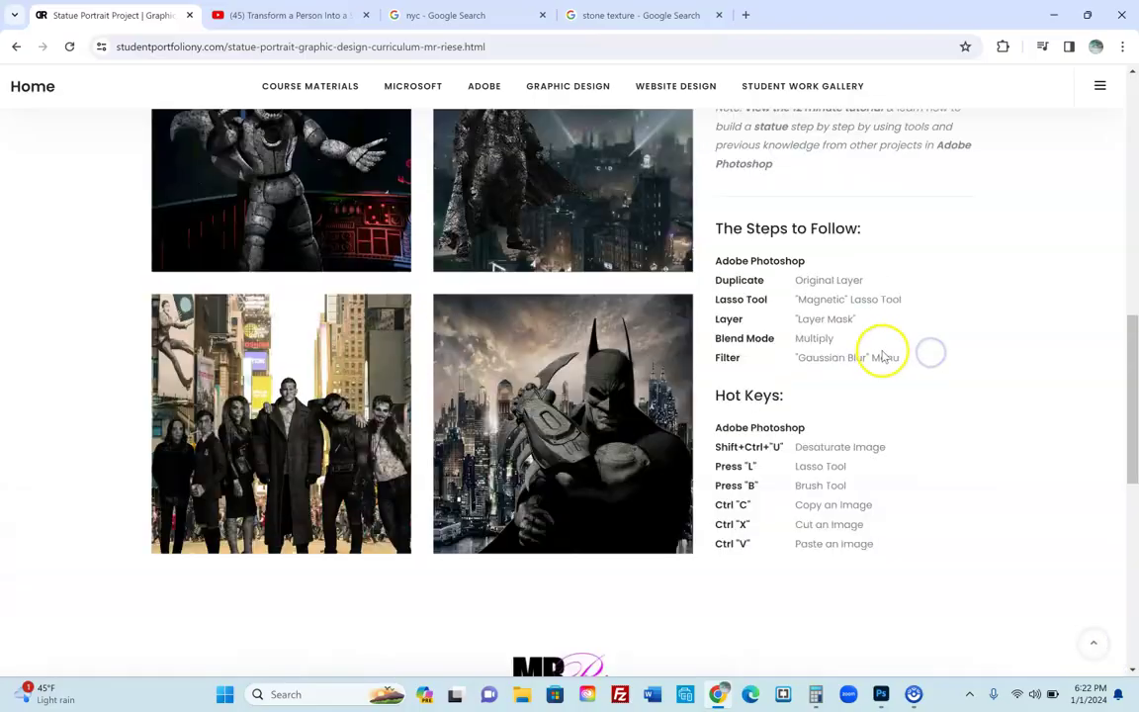
{"action": "scroll", "coordinate": [875, 366], "scroll_direction": "up", "scroll_amount": 5}
{"action": "left_click", "coordinate": [881, 694]}
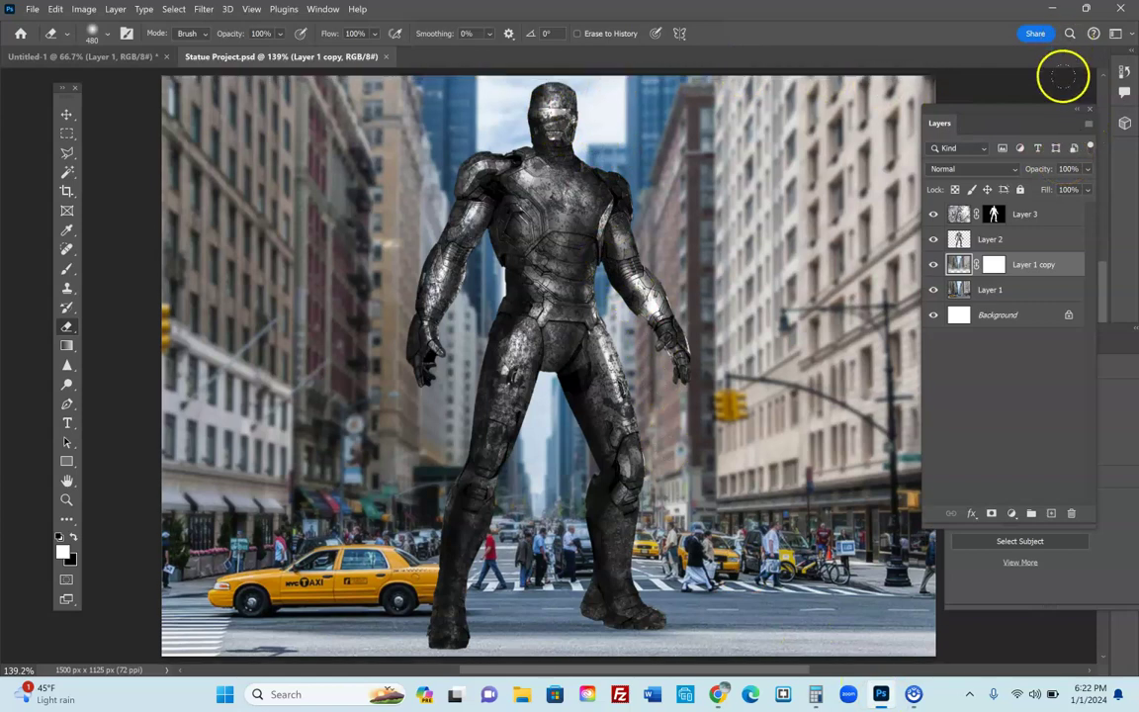
{"action": "scroll", "coordinate": [1064, 99], "scroll_direction": "up", "scroll_amount": 2}
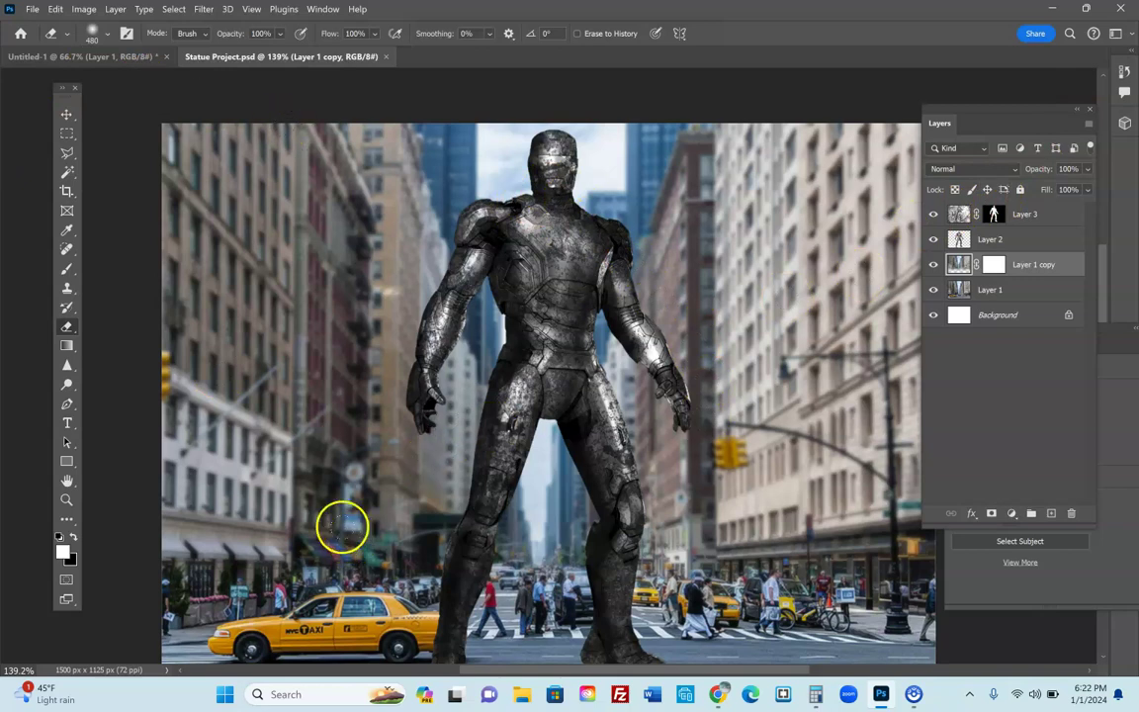
{"action": "scroll", "coordinate": [721, 366], "scroll_direction": "up", "scroll_amount": 1}
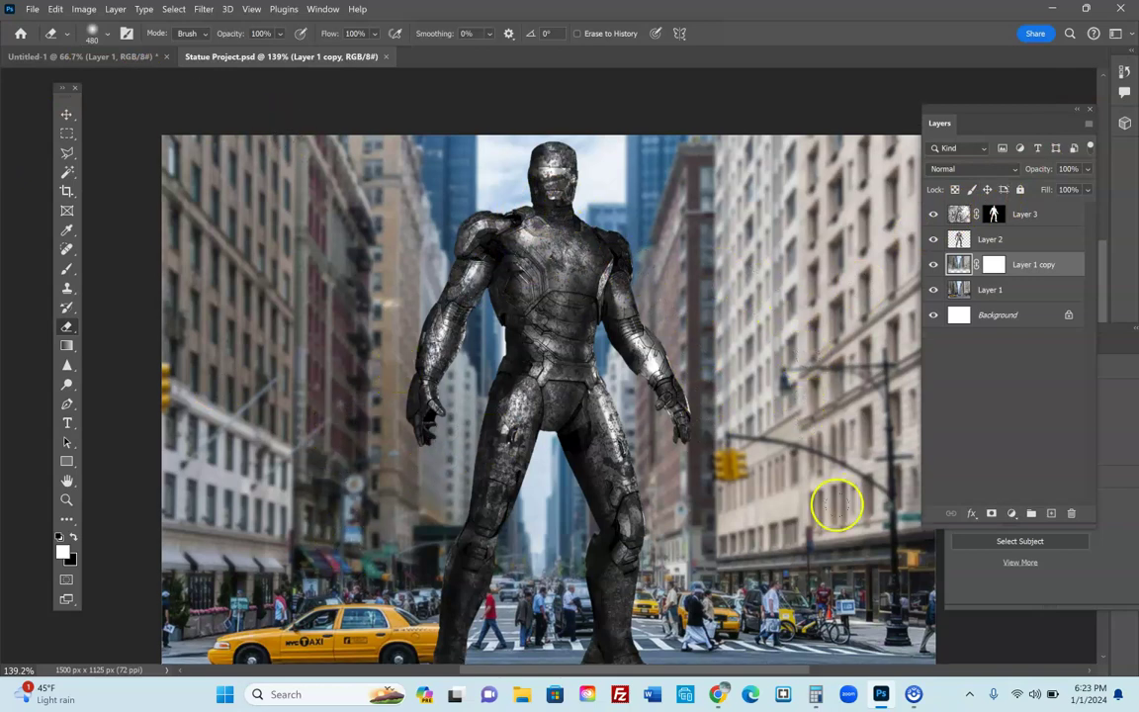
{"action": "scroll", "coordinate": [836, 506], "scroll_direction": "down", "scroll_amount": 3}
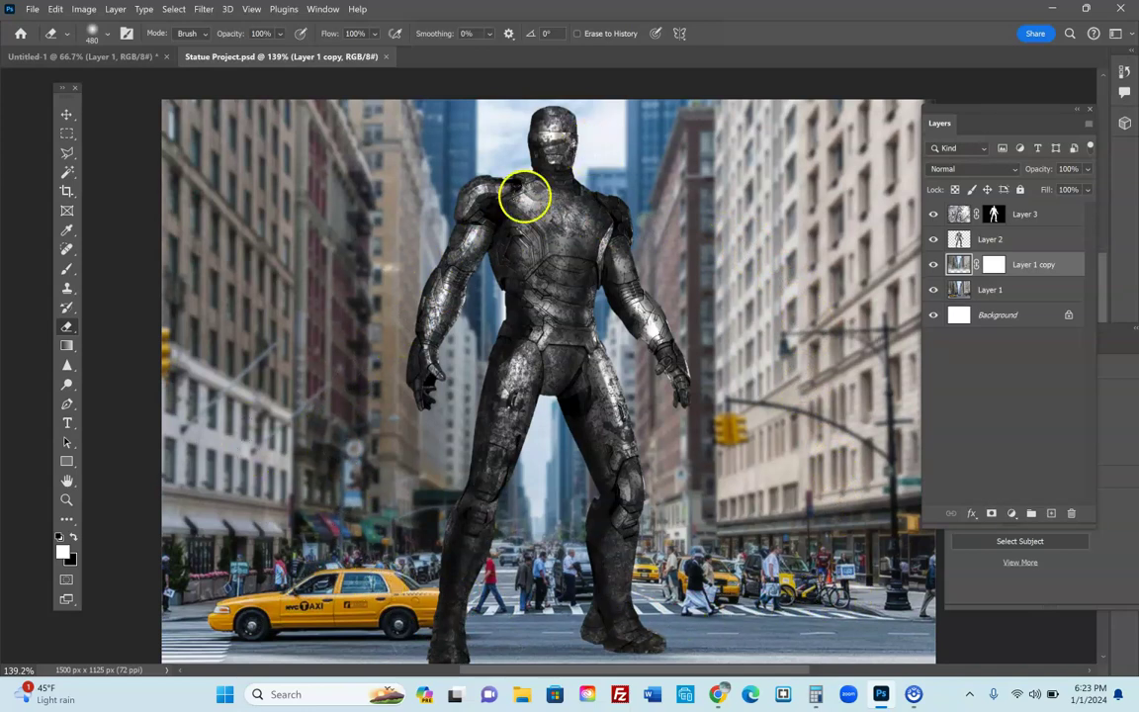
{"action": "scroll", "coordinate": [570, 333], "scroll_direction": "down", "scroll_amount": 1}
{"action": "scroll", "coordinate": [522, 425], "scroll_direction": "up", "scroll_amount": 1}
- In Untitled-1, show the Properties panel and remove Layer 1's black background with Quick Actions
{"action": "left_click", "coordinate": [81, 56]}
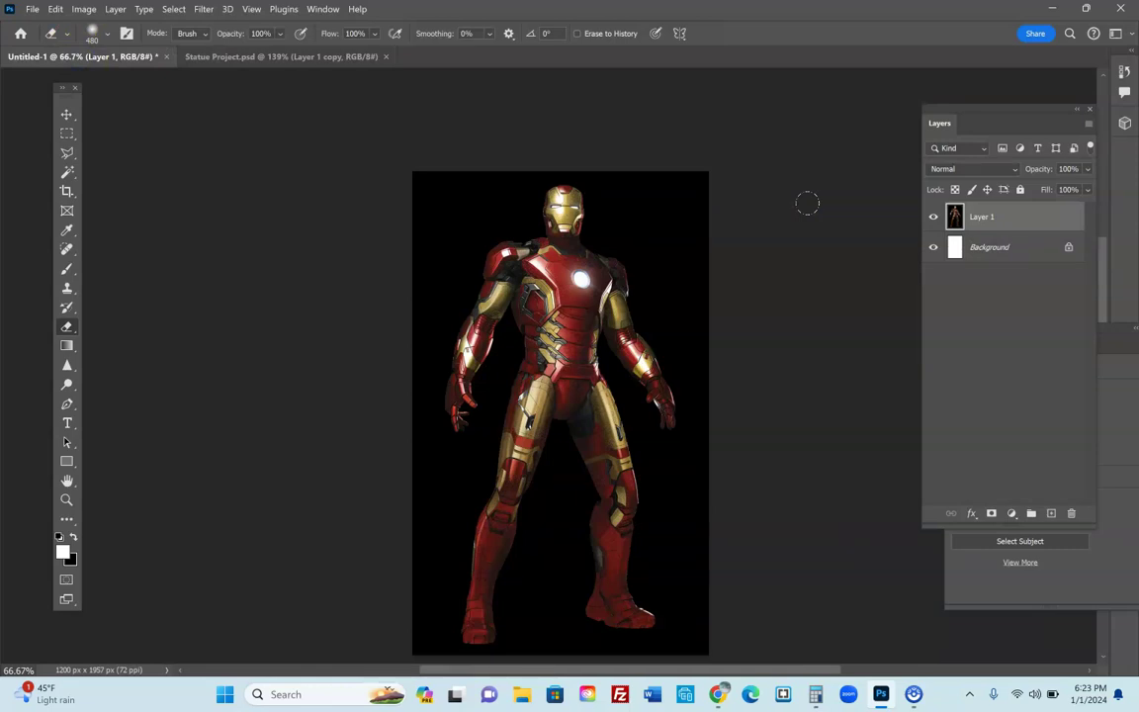
{"action": "scroll", "coordinate": [809, 208], "scroll_direction": "down", "scroll_amount": 2}
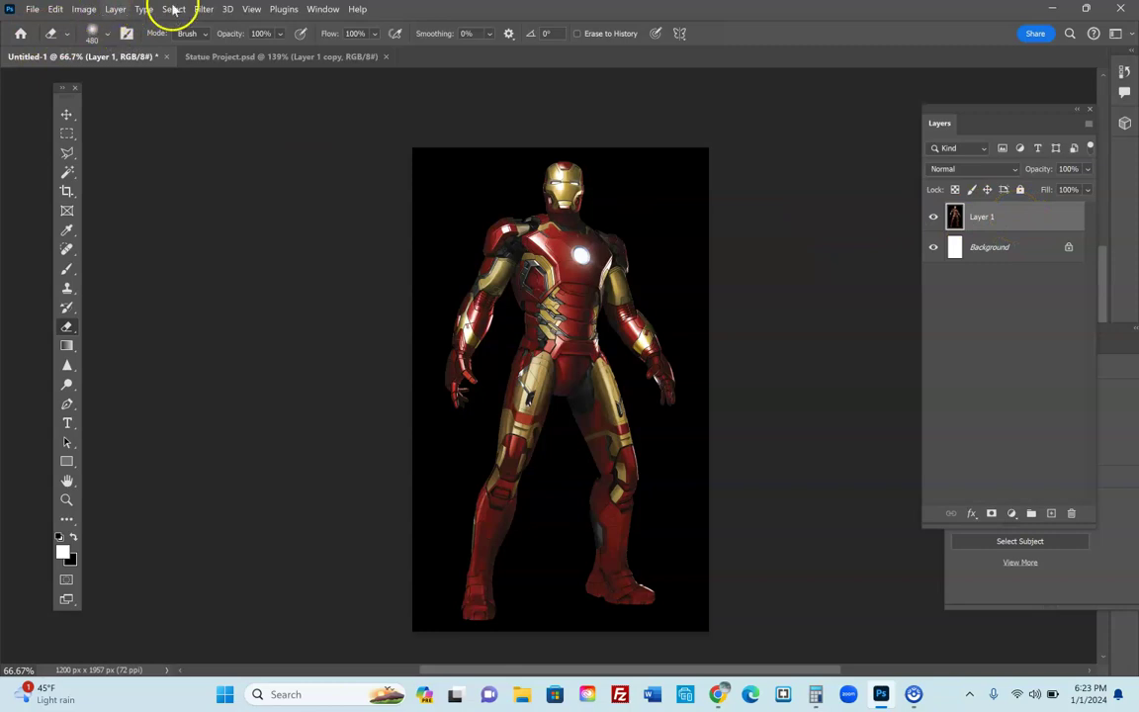
{"action": "left_click", "coordinate": [324, 9]}
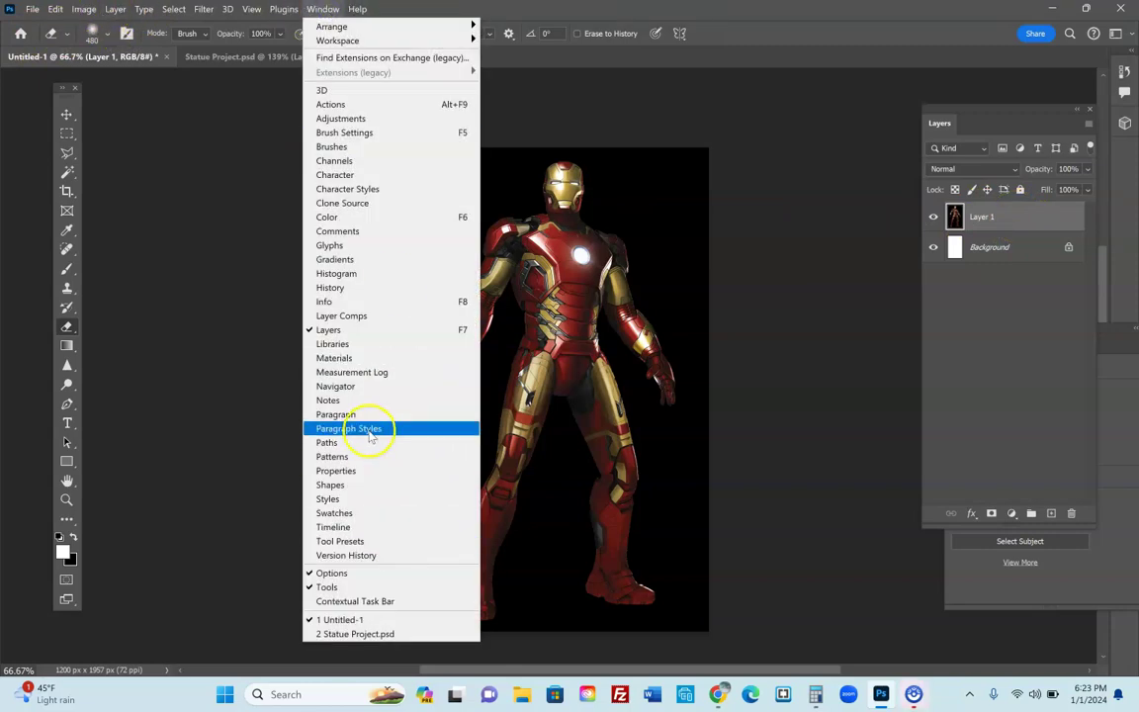
{"action": "left_click", "coordinate": [332, 471]}
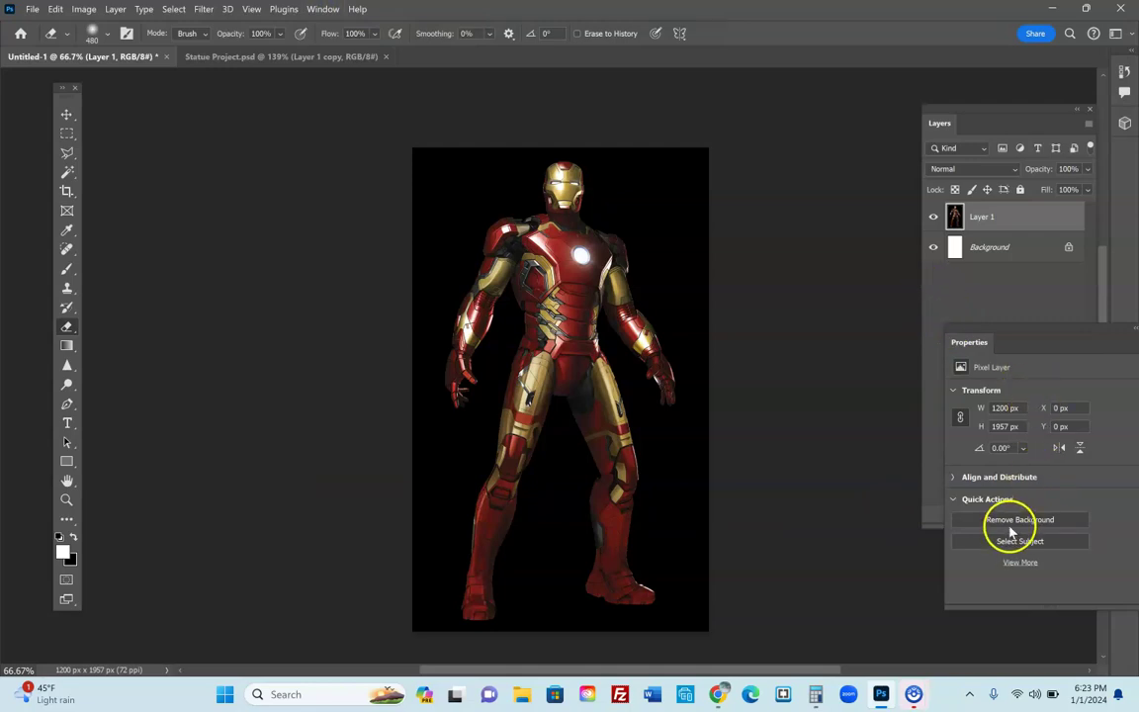
{"action": "double_click", "coordinate": [982, 217]}
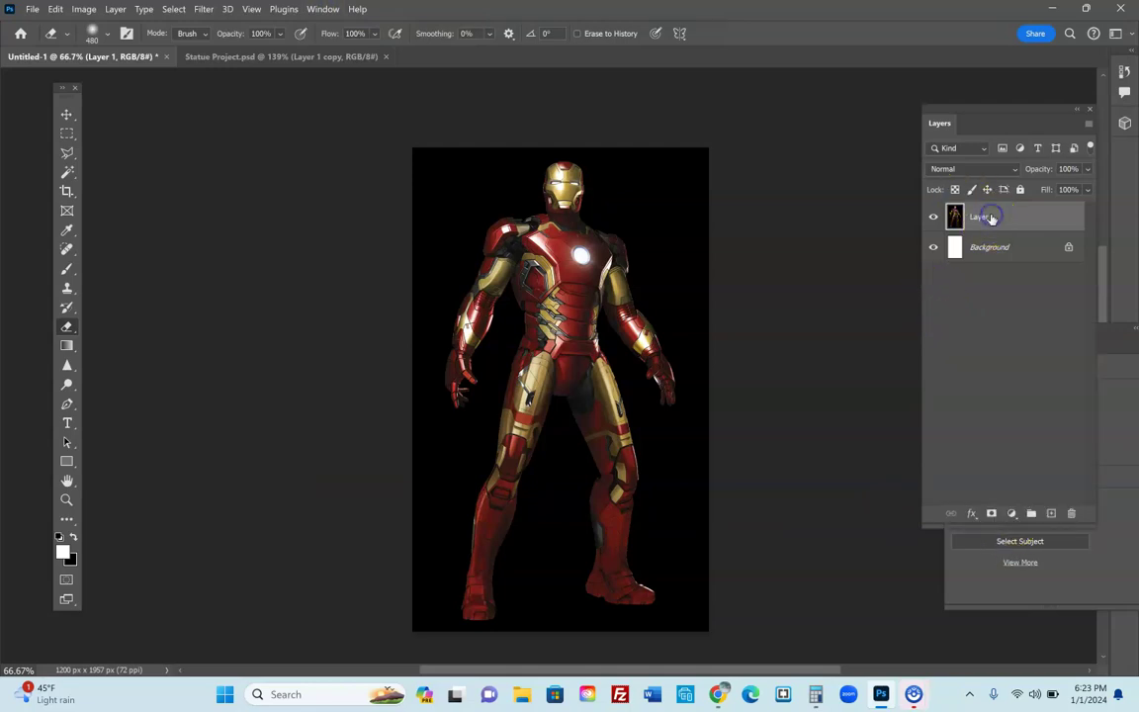
{"action": "left_click", "coordinate": [1053, 600]}
{"action": "left_click", "coordinate": [1029, 521]}
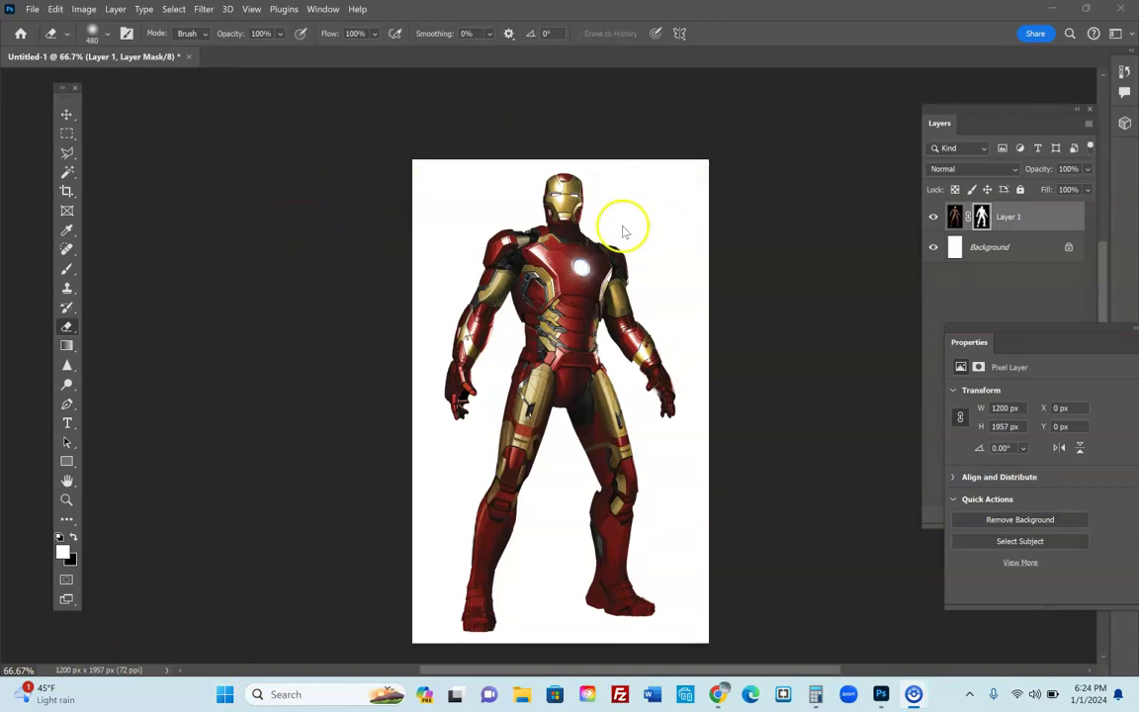
- Copy the 1500 × 1125 New York taxi street photo from the nyc image results
{"action": "left_click", "coordinate": [721, 694]}
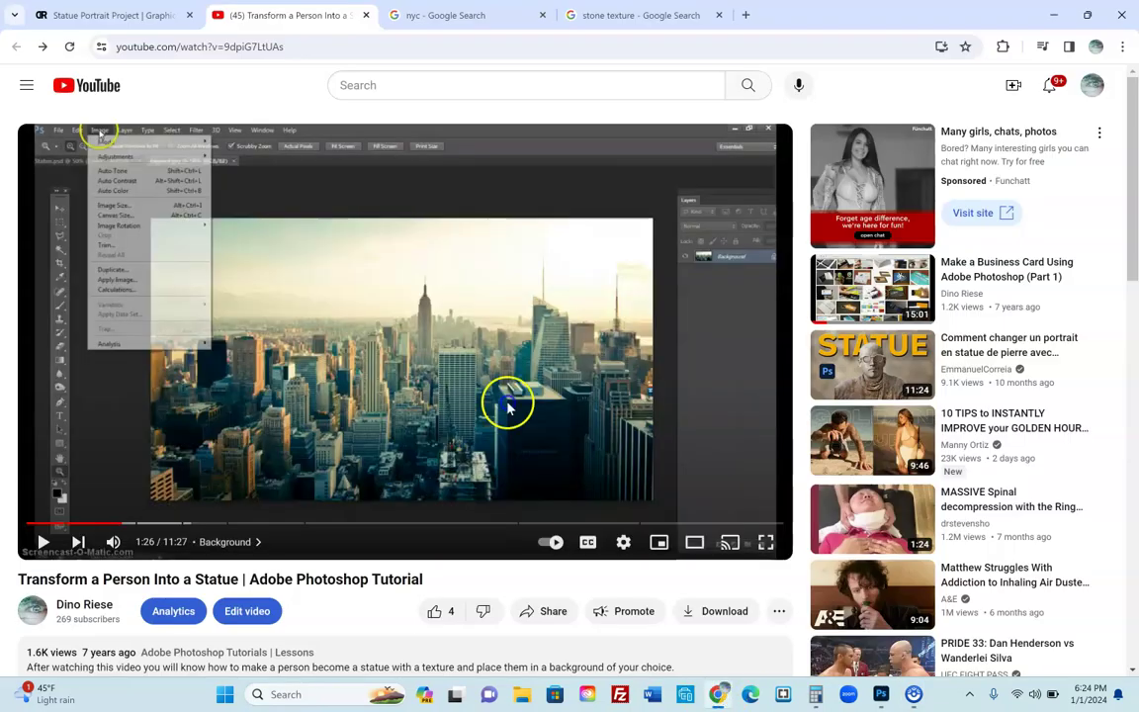
{"action": "left_click", "coordinate": [440, 15]}
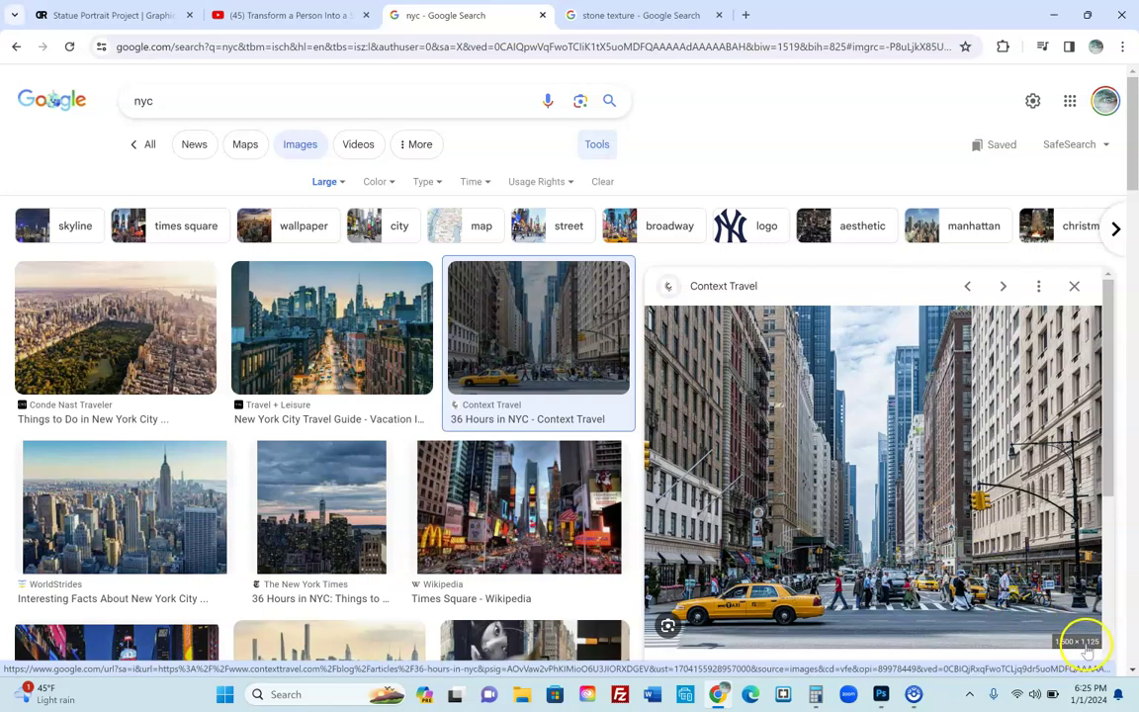
{"action": "right_click", "coordinate": [886, 479]}
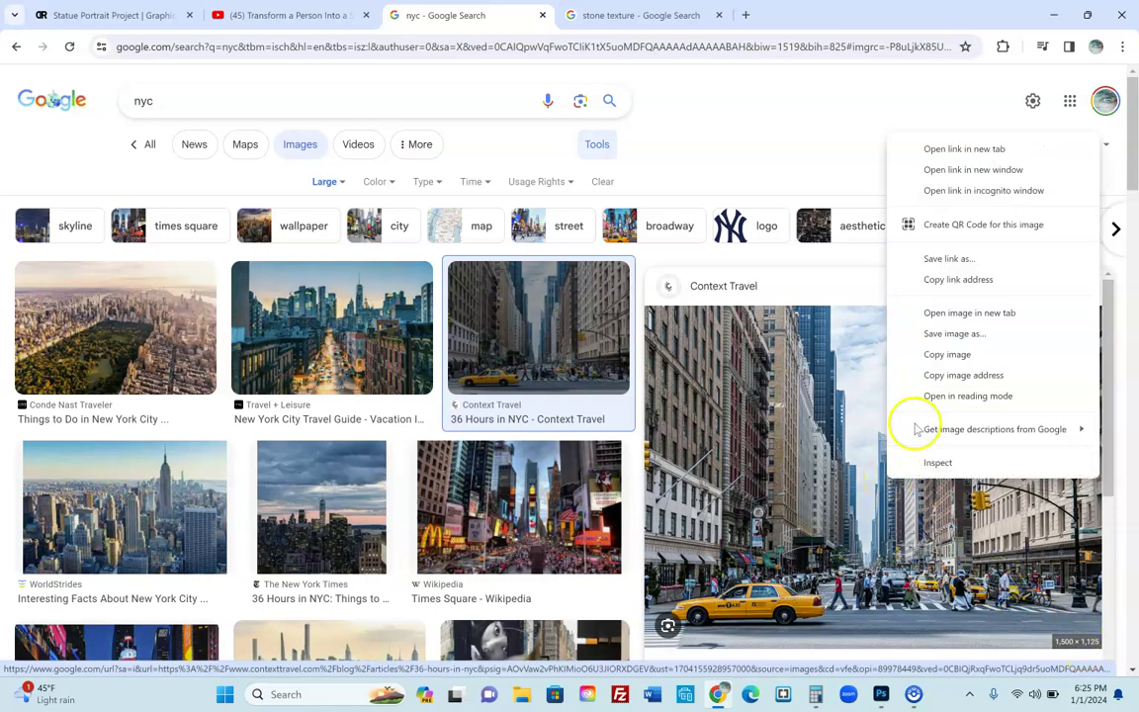
{"action": "left_click", "coordinate": [949, 354]}
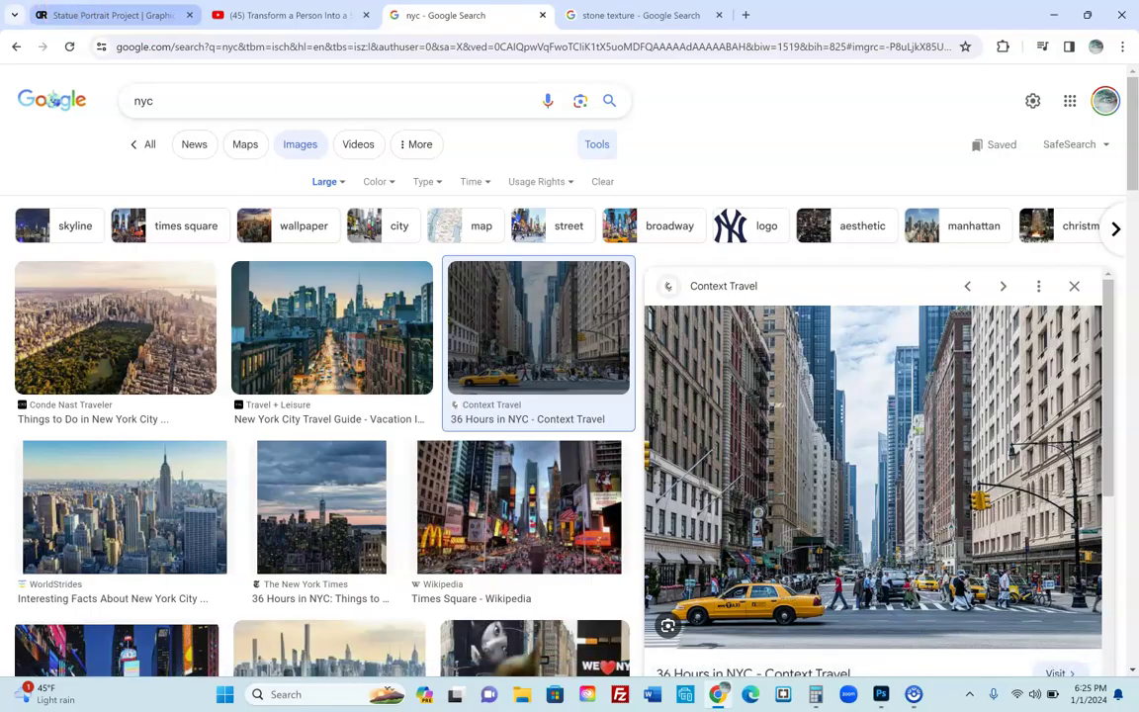
- Create a new 1500 × 1125 document, Untitled-2
{"action": "left_click", "coordinate": [884, 695]}
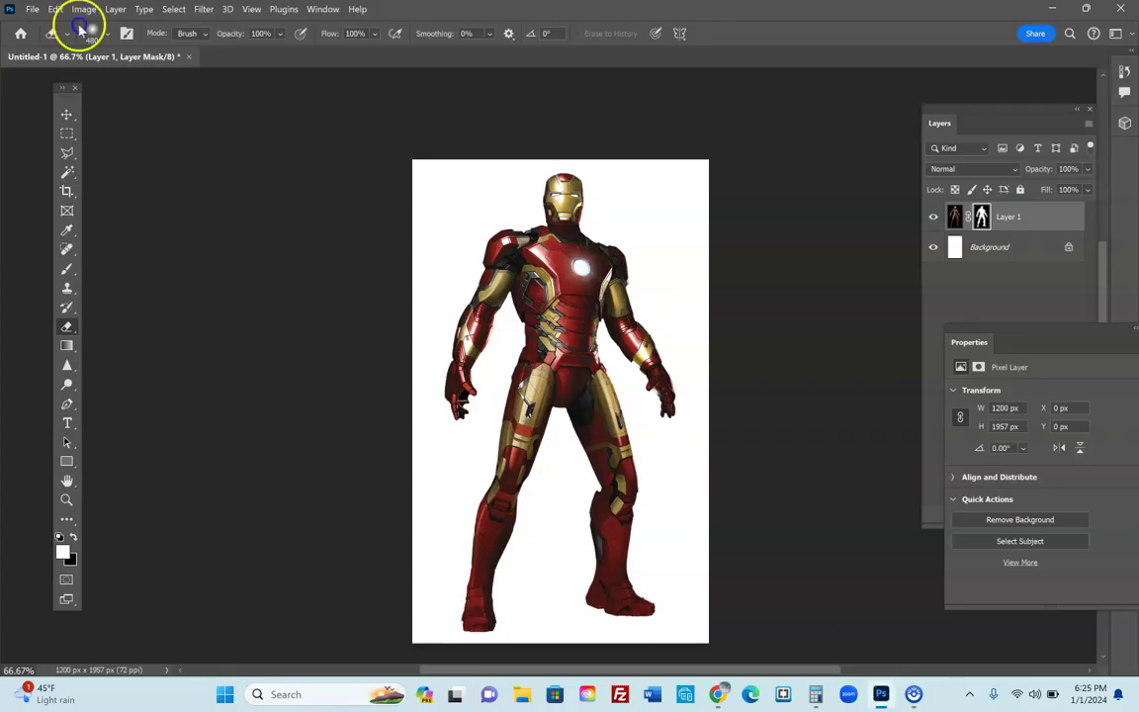
{"action": "left_click", "coordinate": [42, 12]}
{"action": "left_click", "coordinate": [44, 25]}
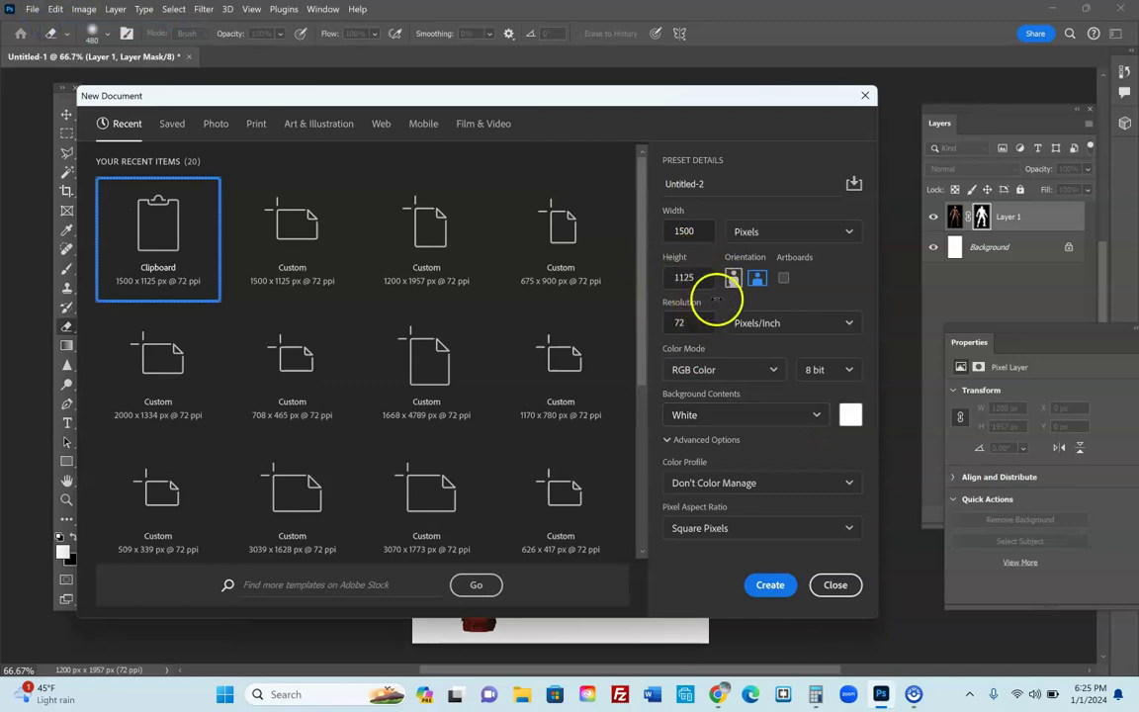
{"action": "left_click", "coordinate": [770, 588]}
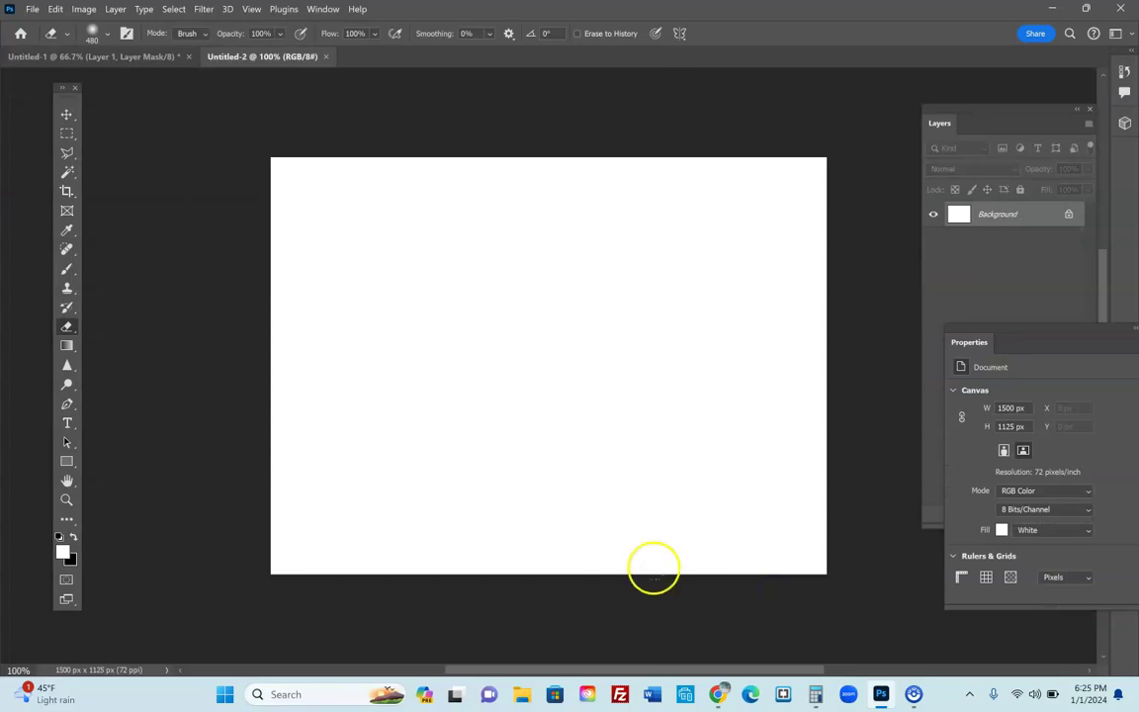
- Paste the New York street photo as Layer 1, then return to the Iron Man document
{"action": "left_click", "coordinate": [55, 10]}
{"action": "left_click", "coordinate": [99, 125]}
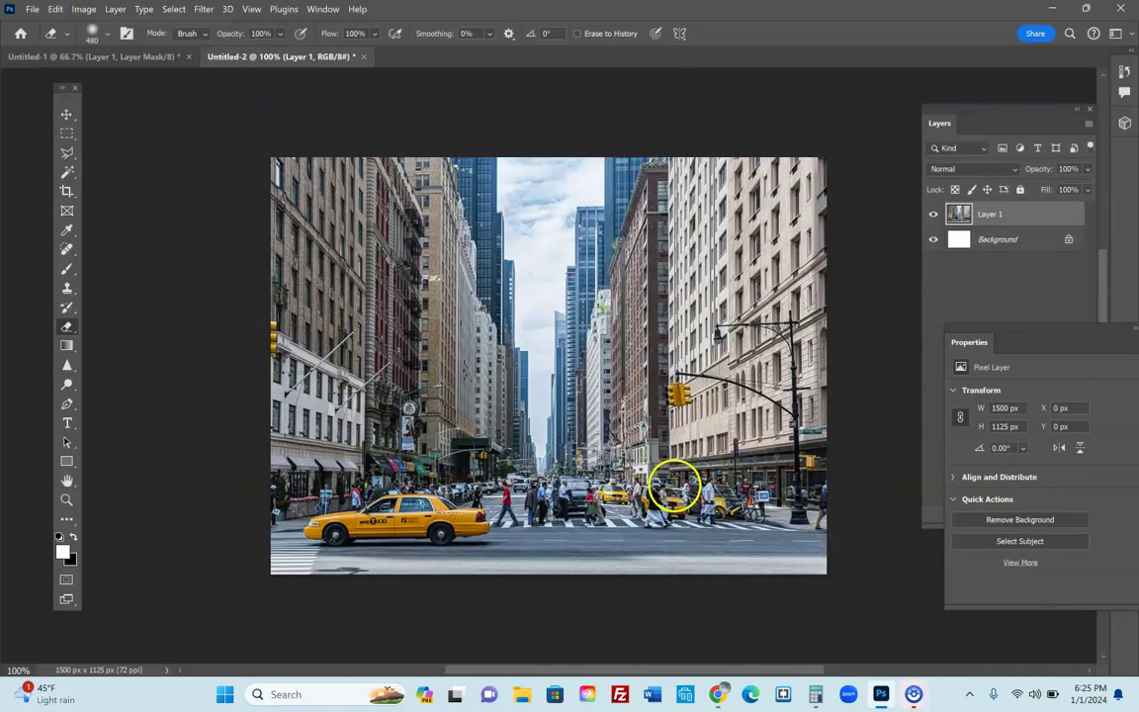
{"action": "scroll", "coordinate": [532, 359], "scroll_direction": "down", "scroll_amount": 1}
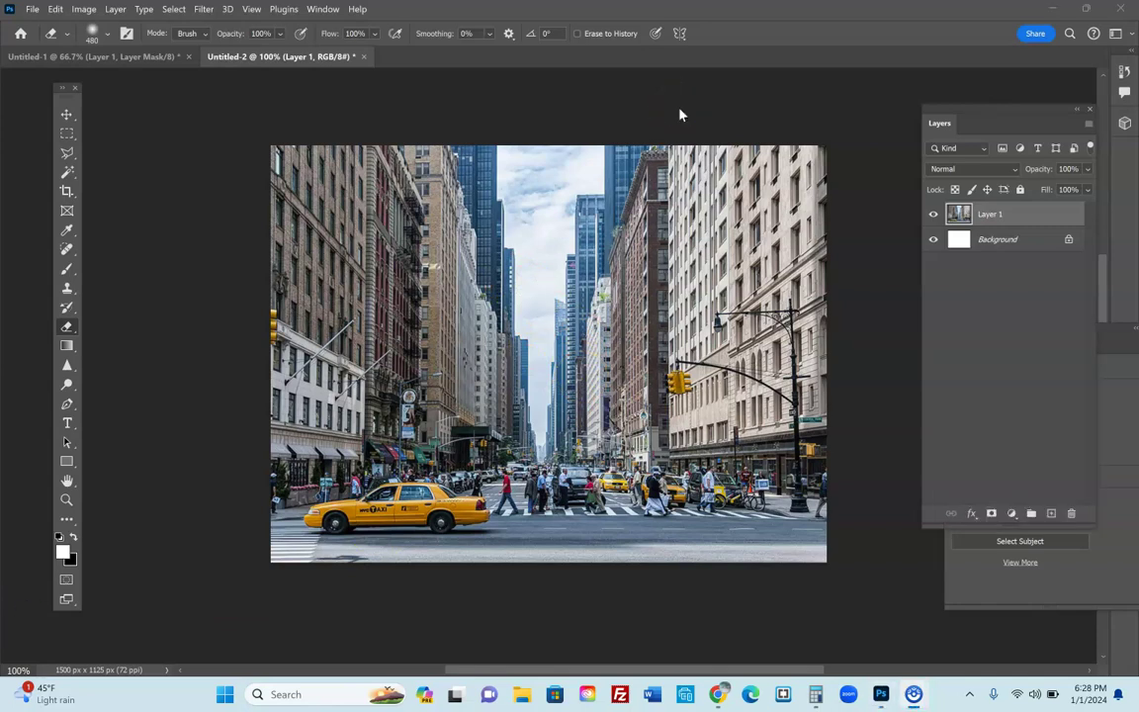
{"action": "scroll", "coordinate": [692, 188], "scroll_direction": "down", "scroll_amount": 1}
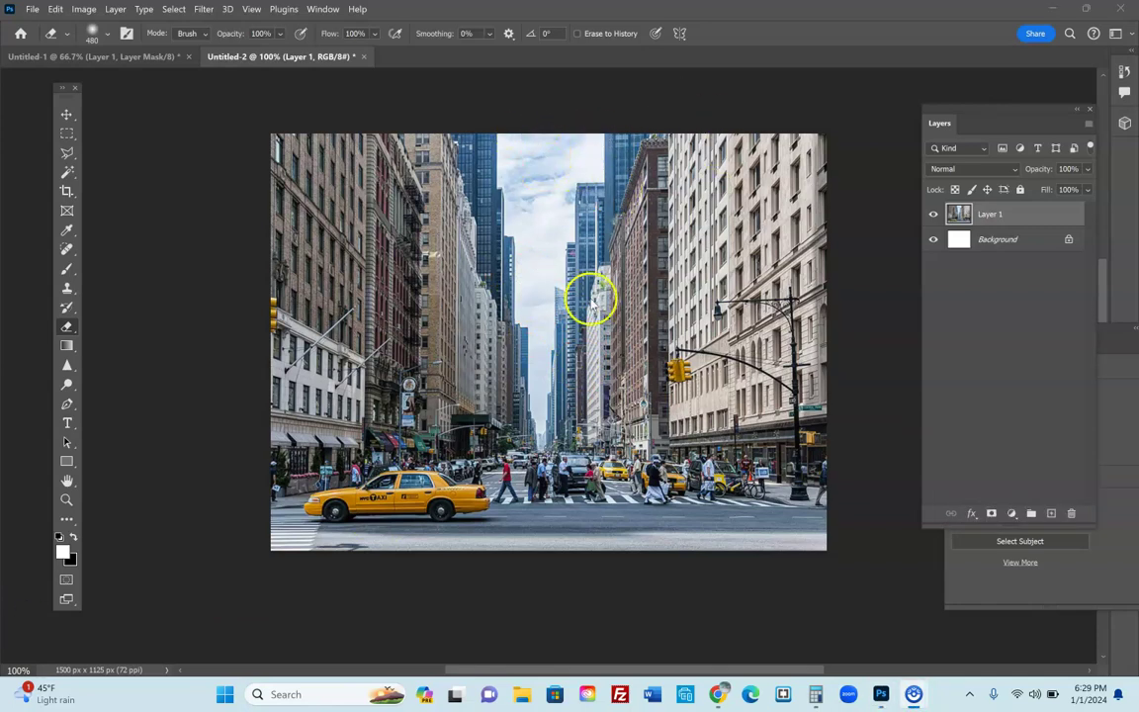
{"action": "left_click", "coordinate": [71, 56]}
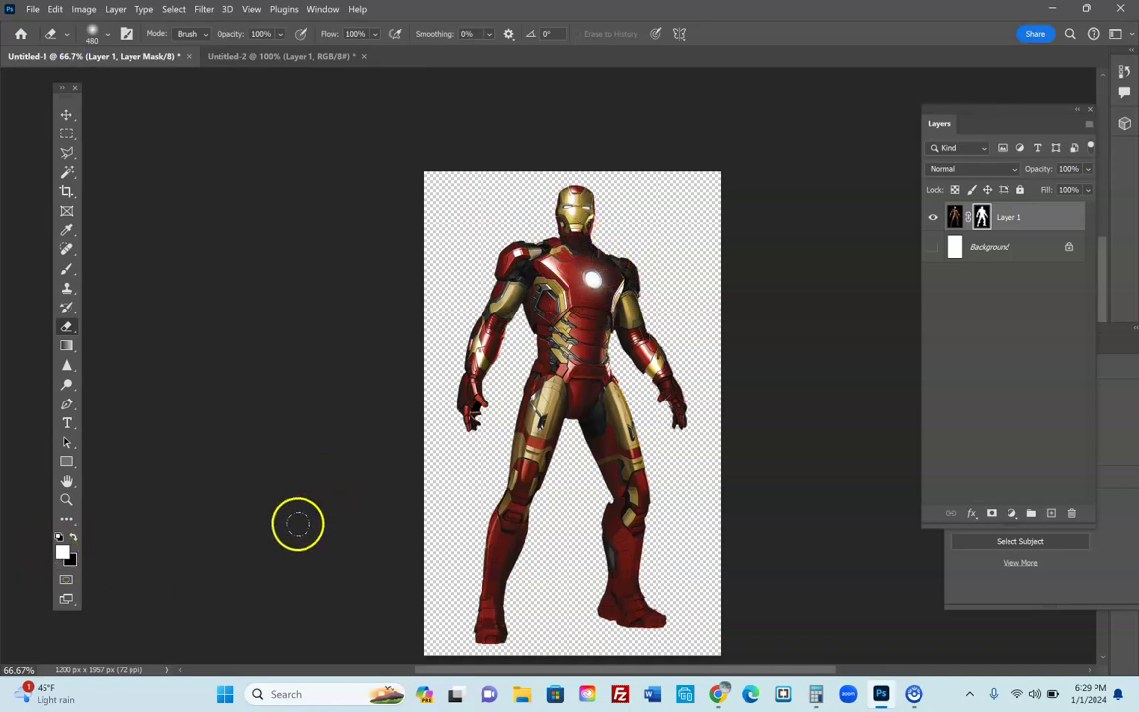
- Desaturate the Iron Man layer to grey and convert Layer 1 to a Smart Object
{"action": "left_click", "coordinate": [955, 220]}
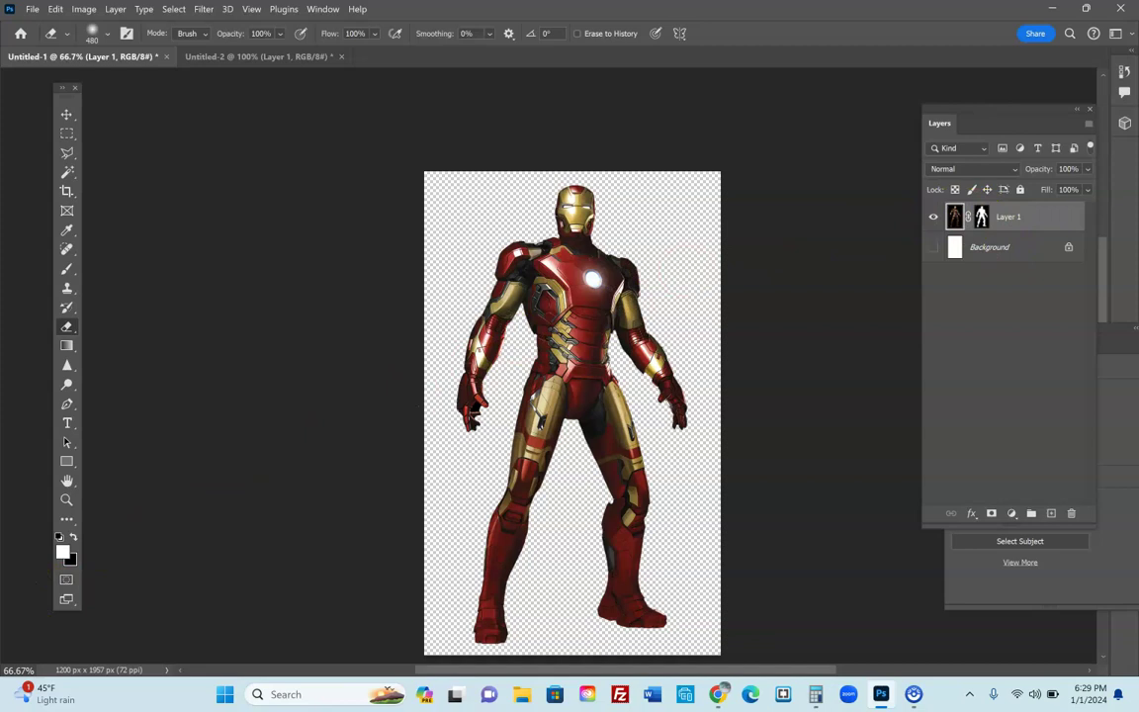
{"action": "key", "text": "ctrl+shift+u"}
{"action": "key", "text": "ctrl+shift+u"}
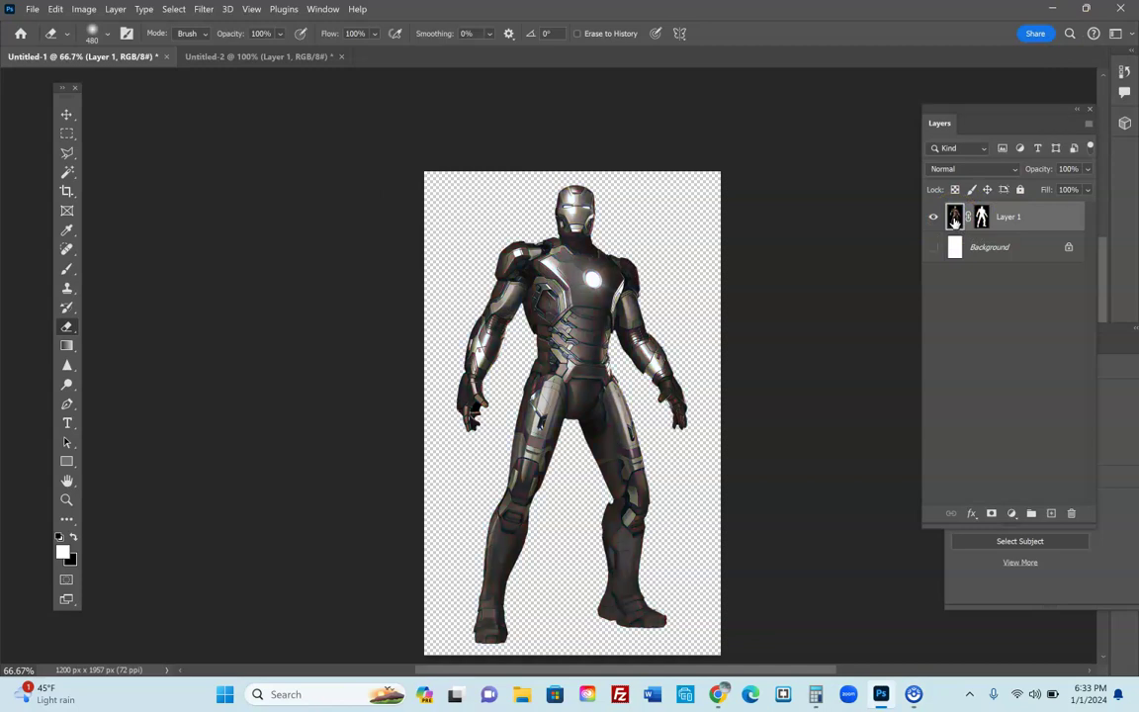
{"action": "right_click", "coordinate": [1039, 219]}
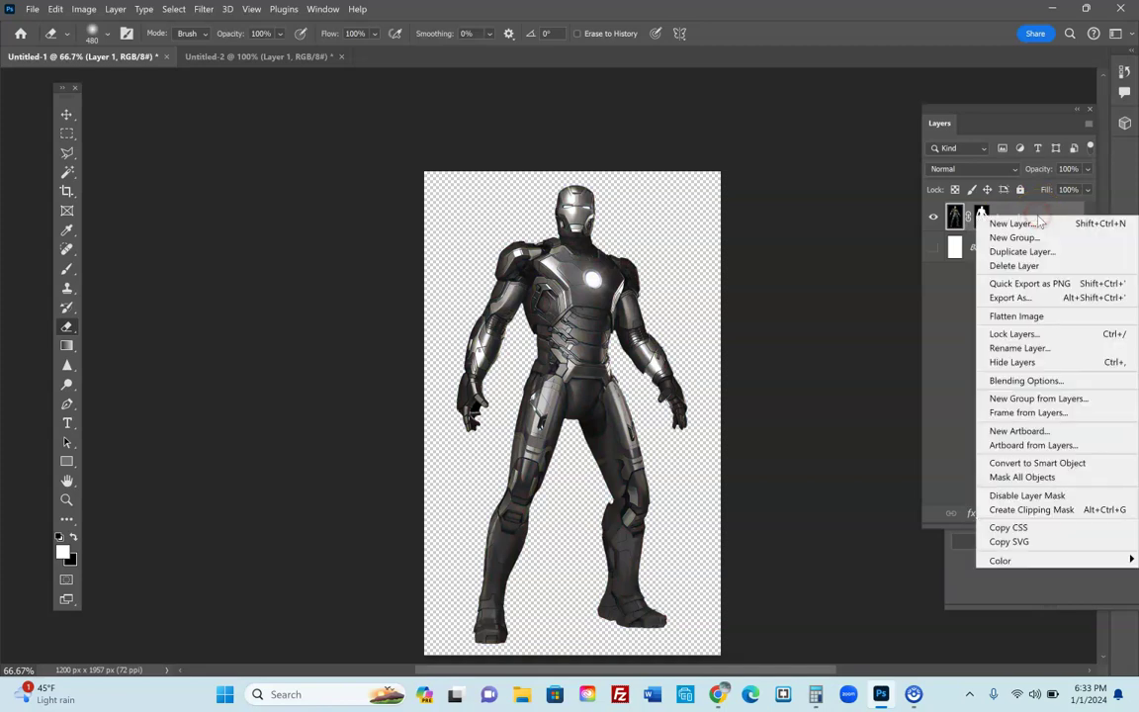
{"action": "left_click", "coordinate": [1004, 464]}
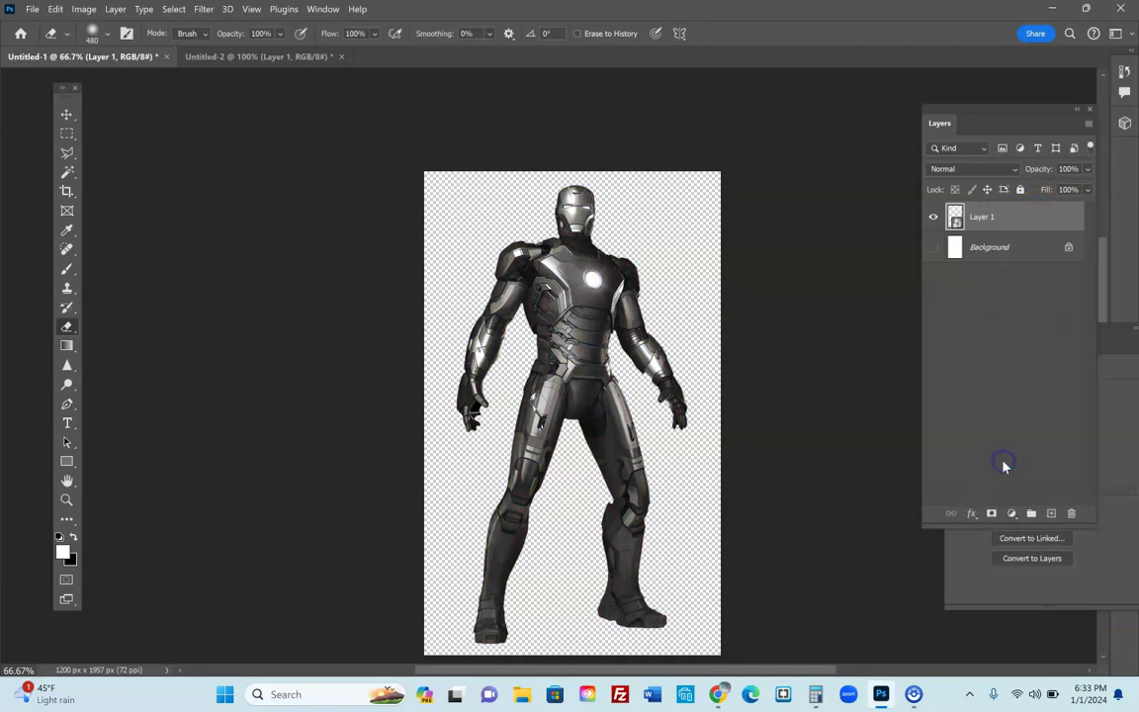
{"action": "left_click", "coordinate": [933, 216]}
{"action": "left_click", "coordinate": [933, 217]}
{"action": "left_click", "coordinate": [1024, 219]}
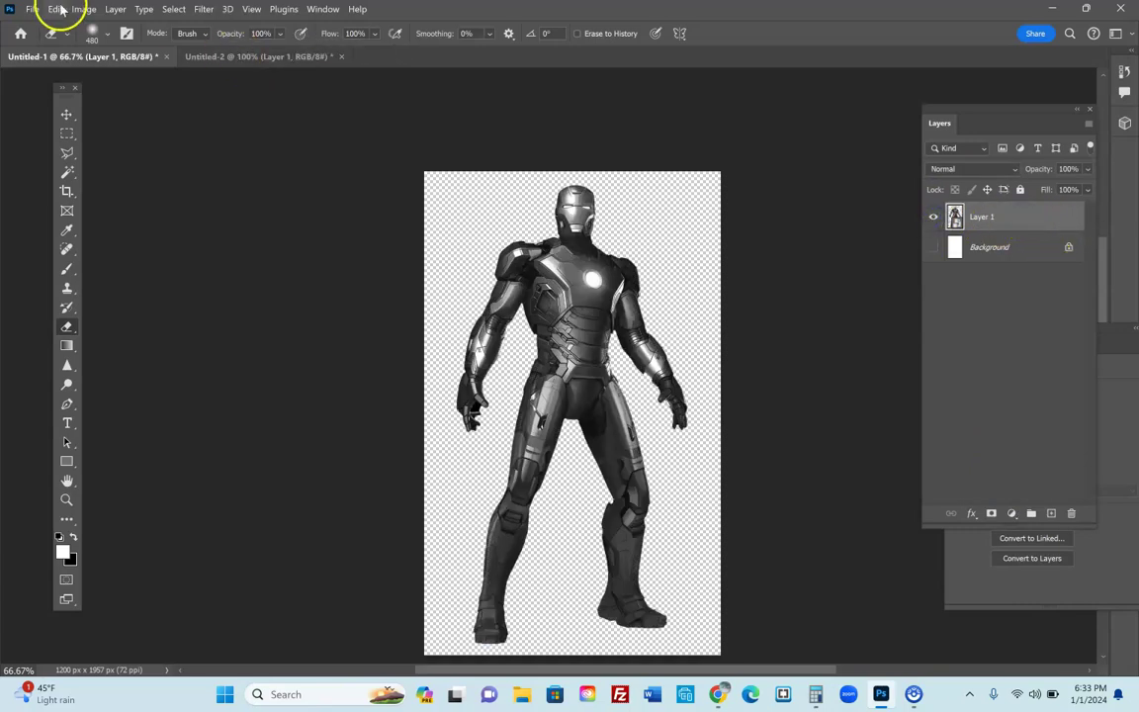
- Select the whole grey Iron Man canvas and copy it to the clipboard
{"action": "left_click", "coordinate": [174, 9]}
{"action": "left_click", "coordinate": [170, 9]}
{"action": "left_click", "coordinate": [171, 9]}
{"action": "left_click", "coordinate": [181, 27]}
{"action": "left_click", "coordinate": [55, 9]}
{"action": "left_click", "coordinate": [69, 105]}
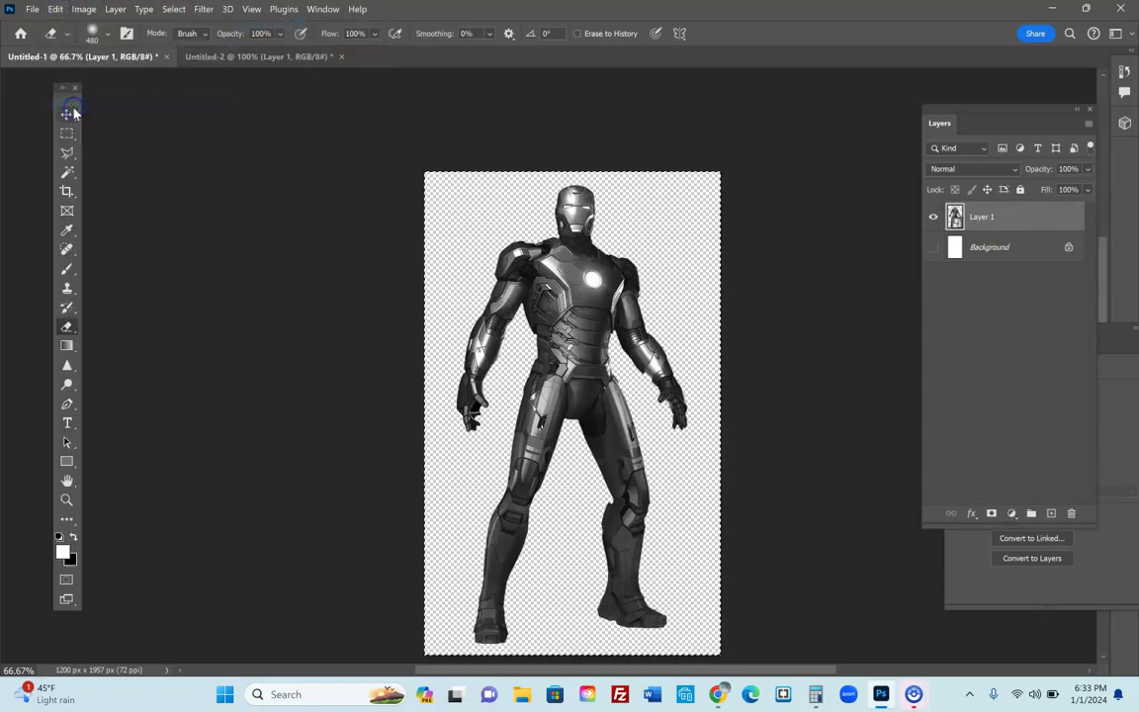
{"action": "left_click", "coordinate": [293, 57]}
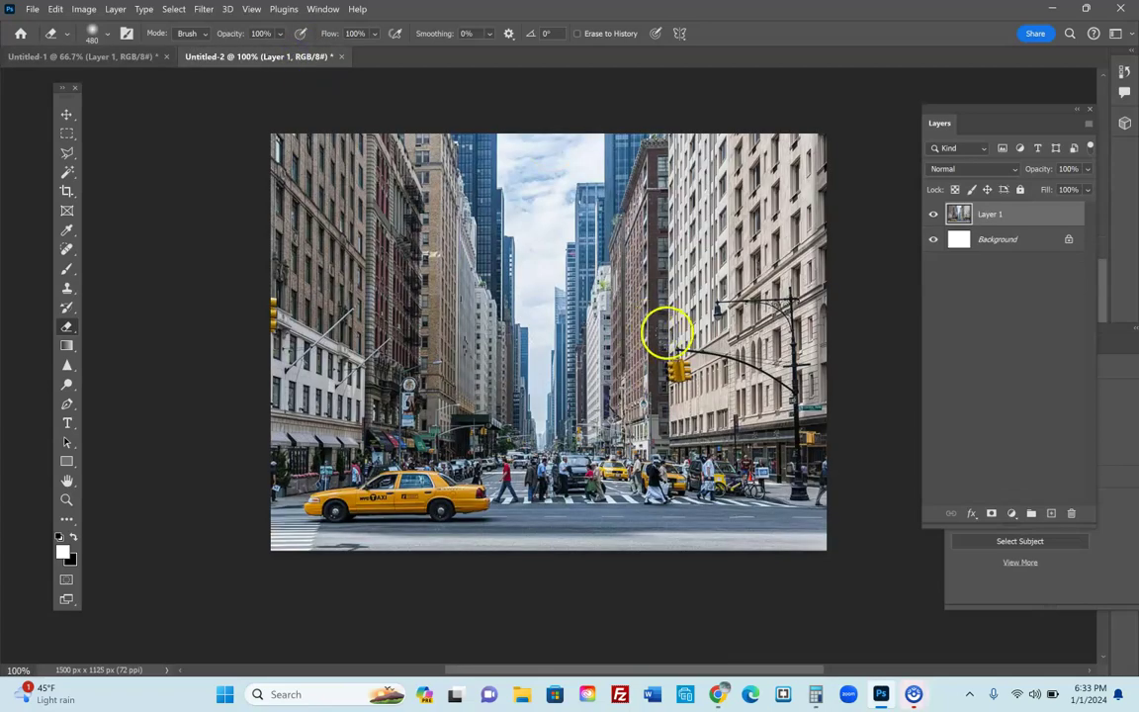
- Paste the grey Iron Man into the street scene as Layer 2
{"action": "left_click", "coordinate": [60, 9]}
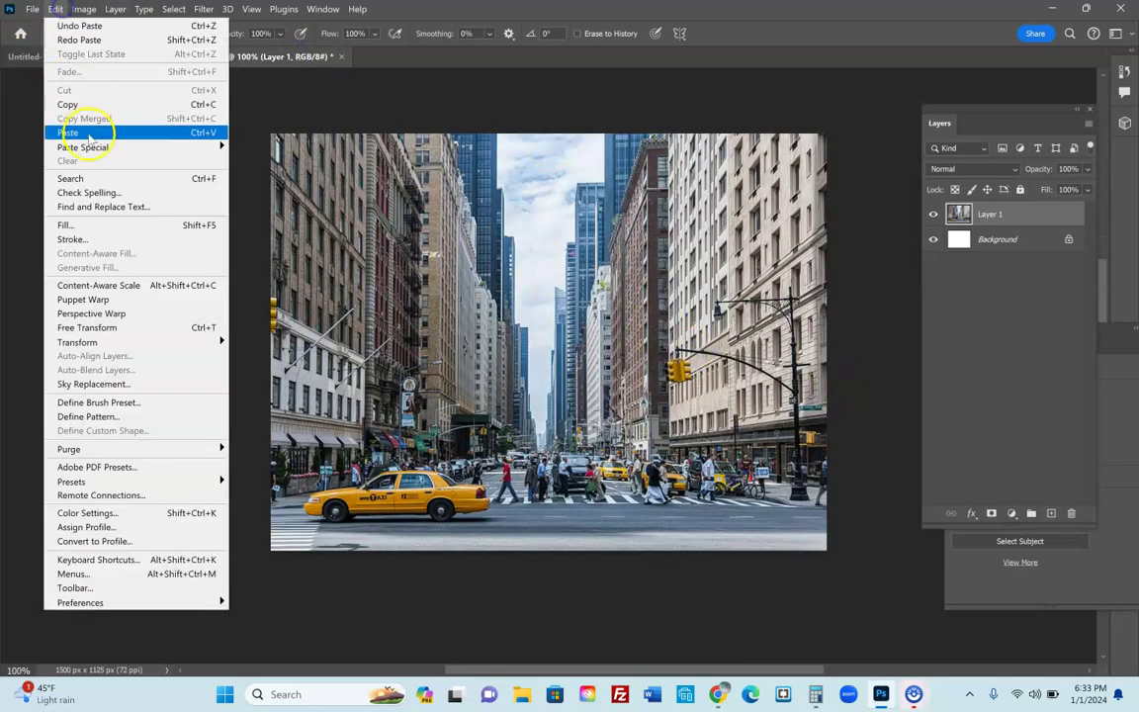
{"action": "left_click", "coordinate": [85, 133]}
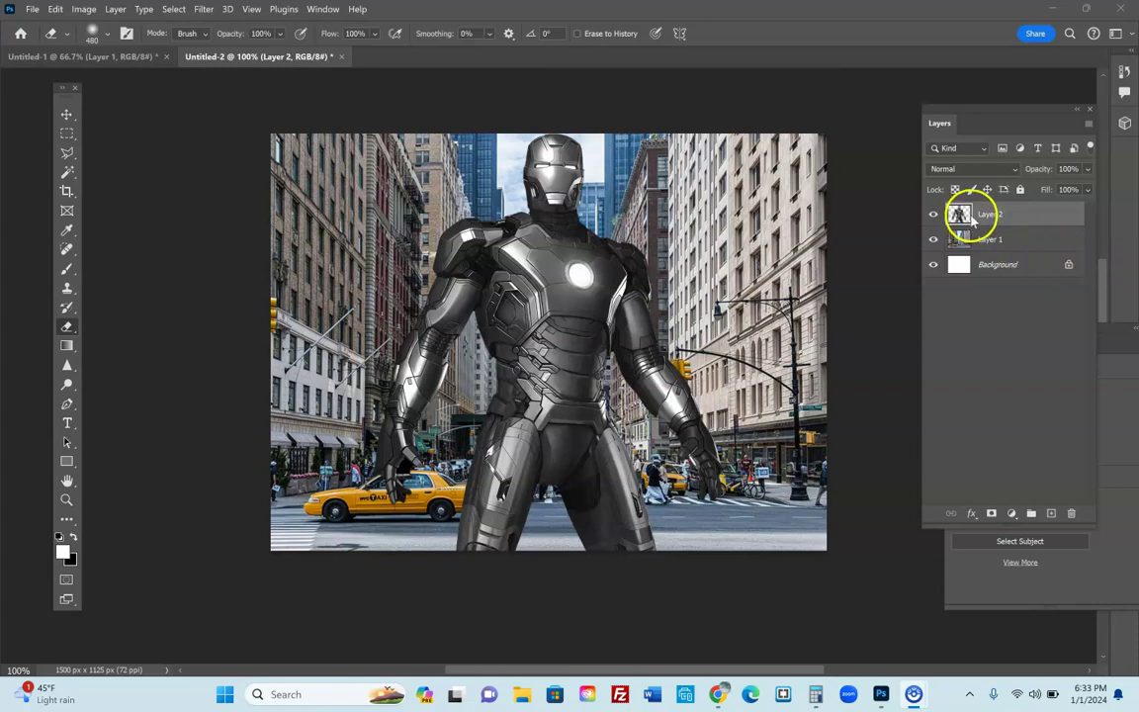
{"action": "left_click_drag", "start_coordinate": [974, 216], "coordinate": [988, 219]}
- Free-transform Iron Man to about 59% and place him in the middle of the street
{"action": "key", "text": "ctrl+t"}
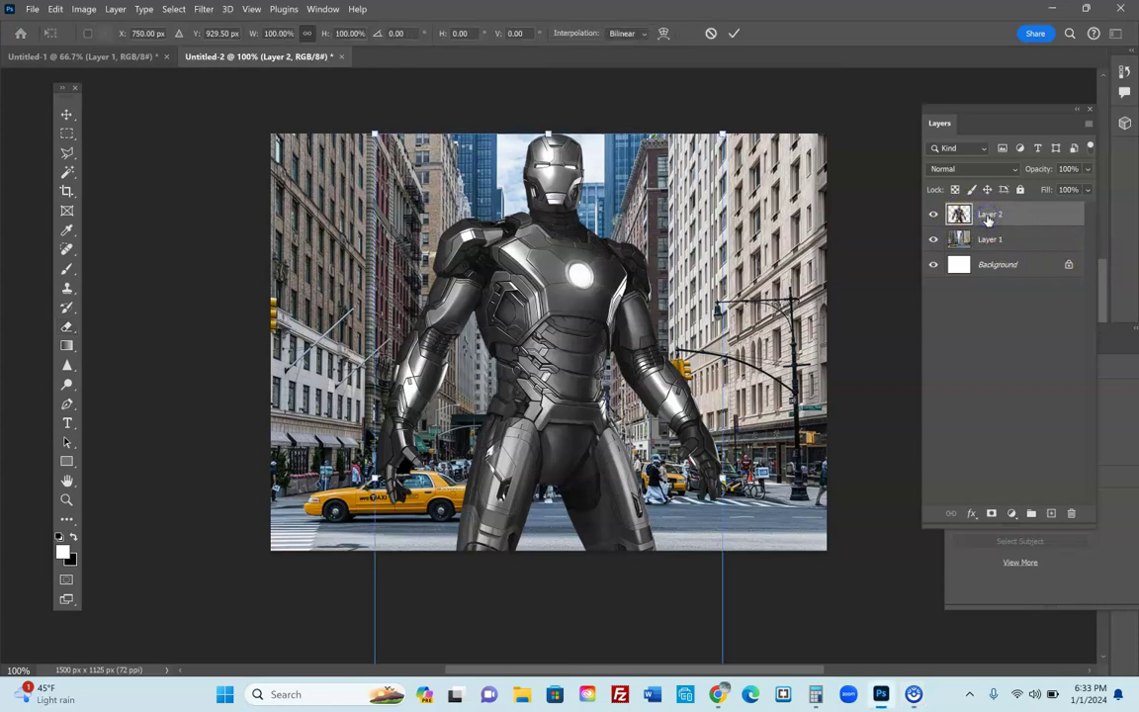
{"action": "left_click_drag", "start_coordinate": [373, 133], "coordinate": [458, 295]}
{"action": "left_click_drag", "start_coordinate": [511, 407], "coordinate": [542, 256]}
{"action": "left_click_drag", "start_coordinate": [490, 150], "coordinate": [559, 305]}
{"action": "left_click_drag", "start_coordinate": [628, 364], "coordinate": [566, 231]}
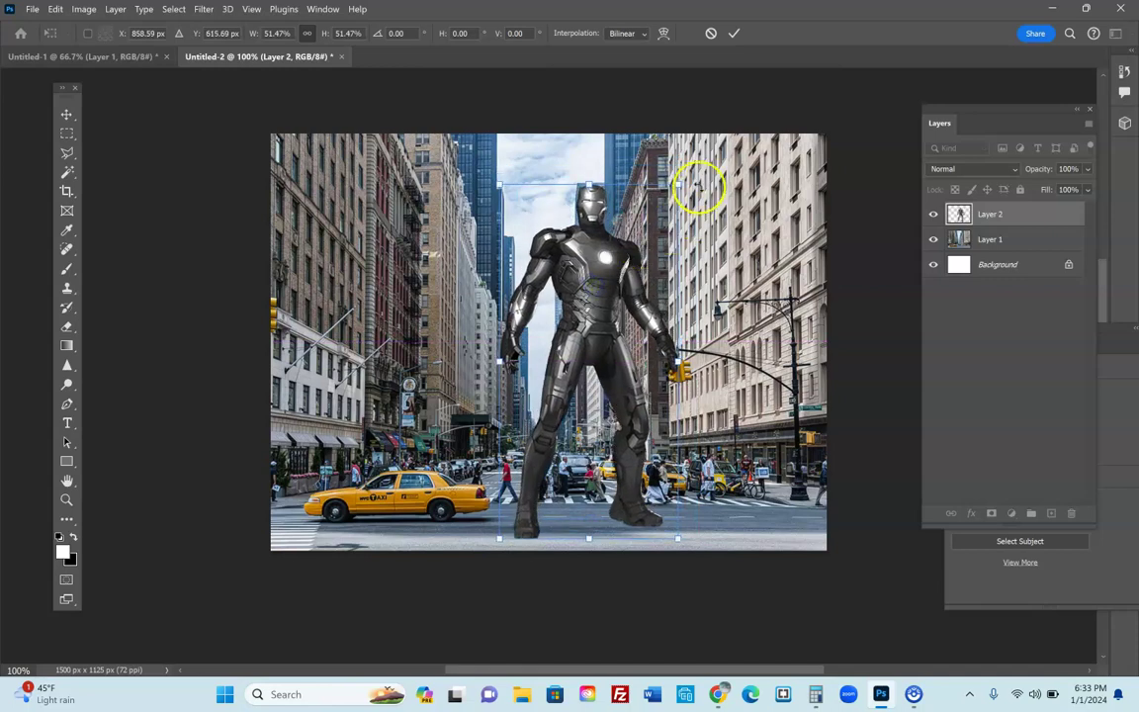
{"action": "left_click_drag", "start_coordinate": [679, 186], "coordinate": [698, 144]}
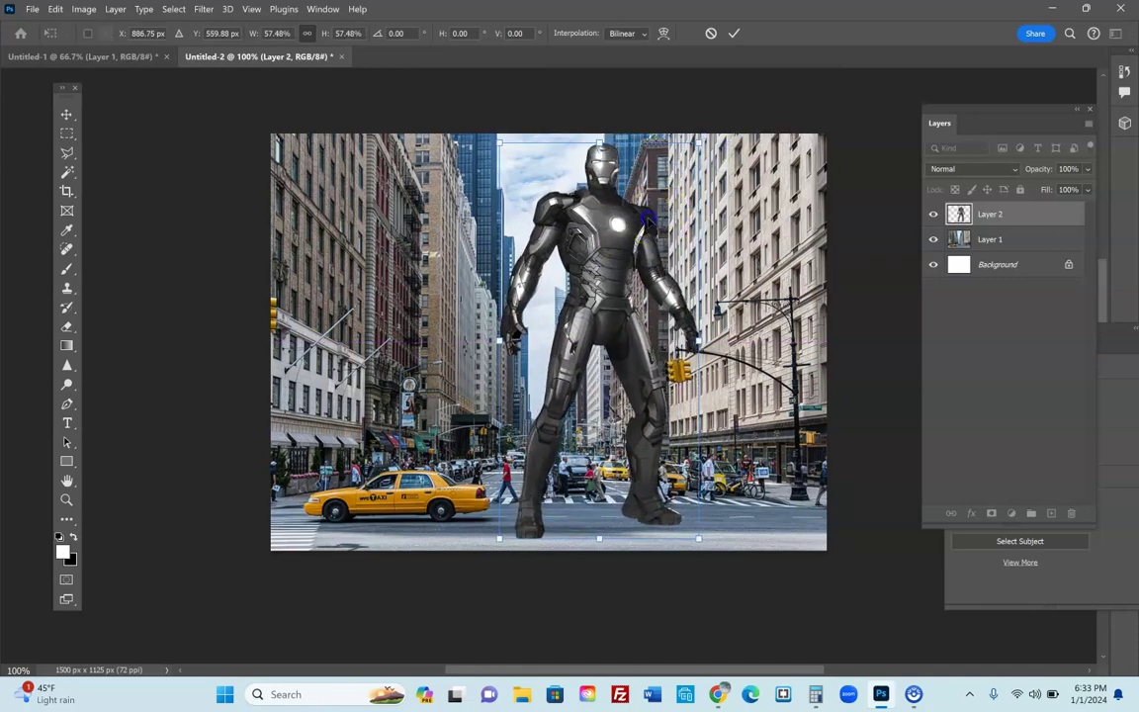
{"action": "left_click_drag", "start_coordinate": [705, 231], "coordinate": [699, 232]}
{"action": "scroll", "coordinate": [566, 203], "scroll_direction": "down", "scroll_amount": 1}
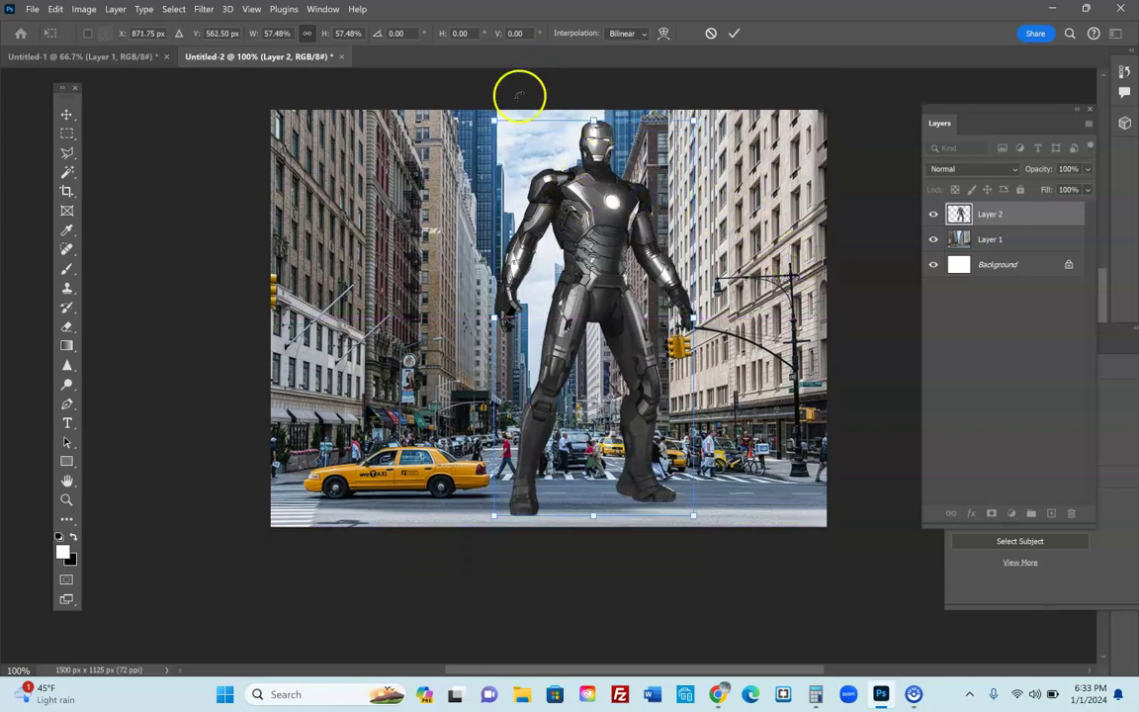
{"action": "left_click_drag", "start_coordinate": [497, 124], "coordinate": [488, 111]}
{"action": "left_click", "coordinate": [66, 115]}
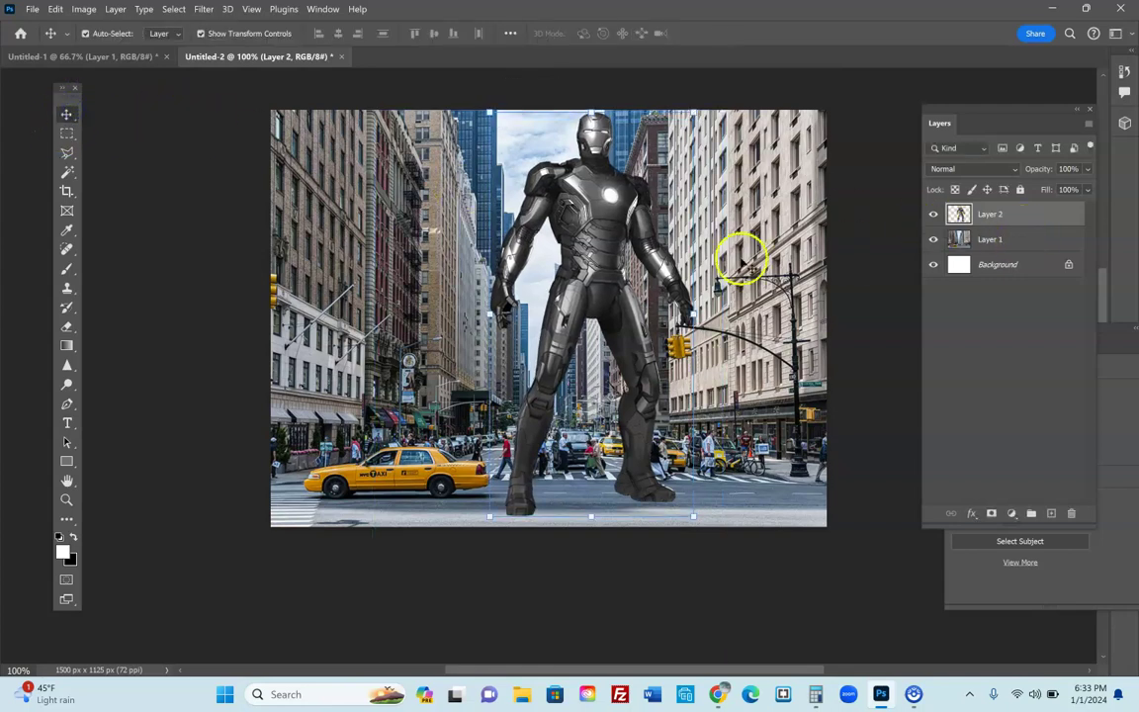
{"action": "scroll", "coordinate": [625, 314], "scroll_direction": "up", "scroll_amount": 2}
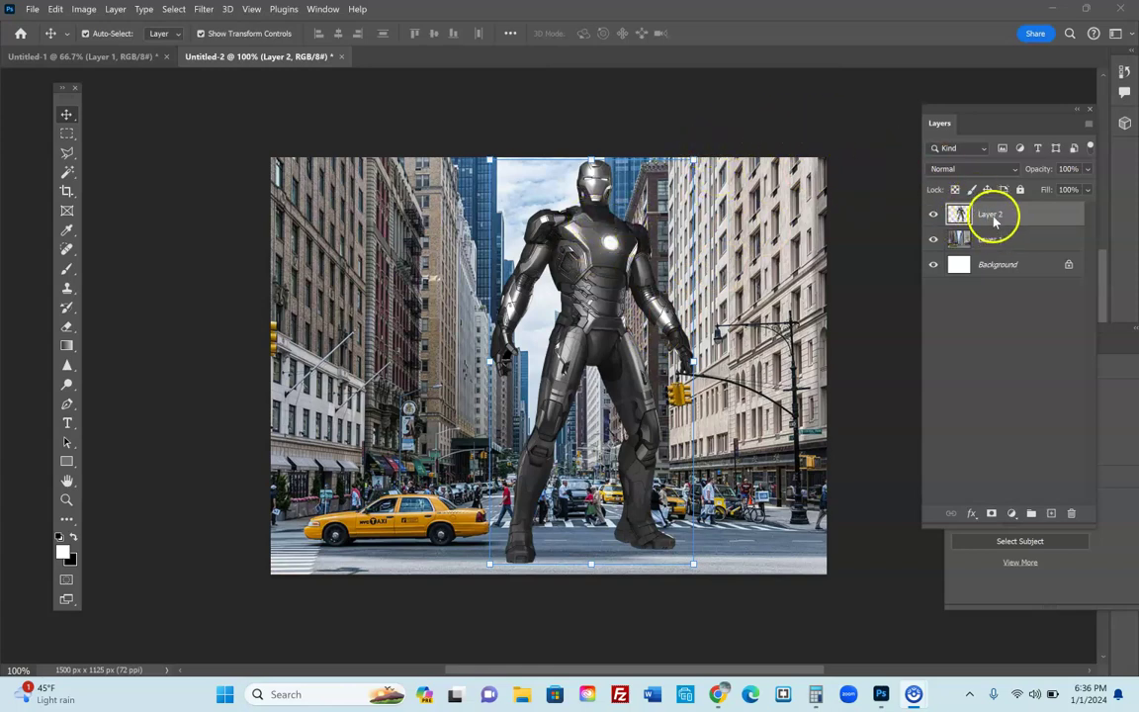
{"action": "left_click", "coordinate": [117, 9]}
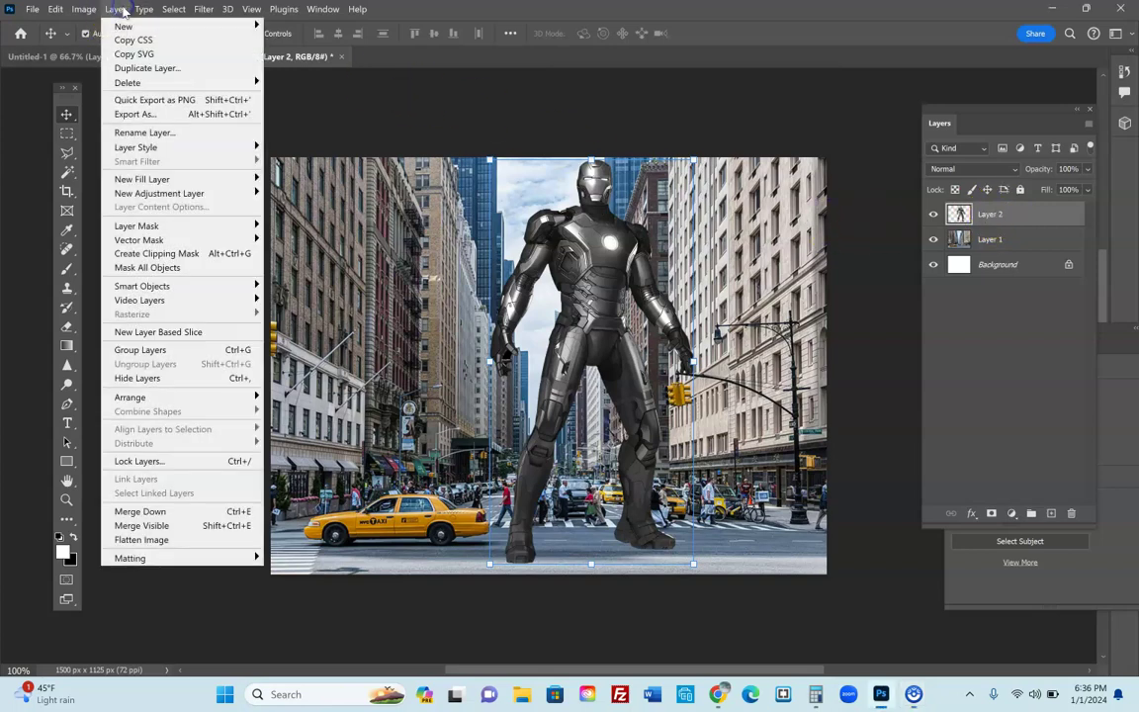
- Run Duplicate Layer with Document set to New and the name Displacement
{"action": "left_click", "coordinate": [146, 68]}
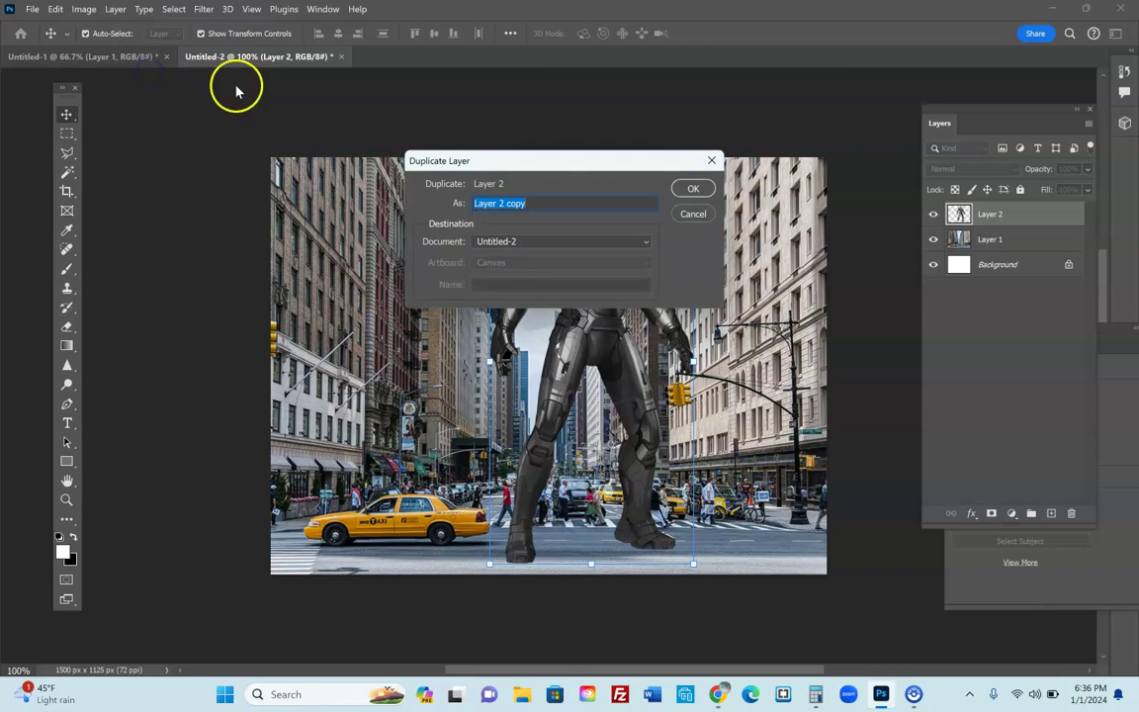
{"action": "left_click_drag", "start_coordinate": [513, 160], "coordinate": [587, 139]}
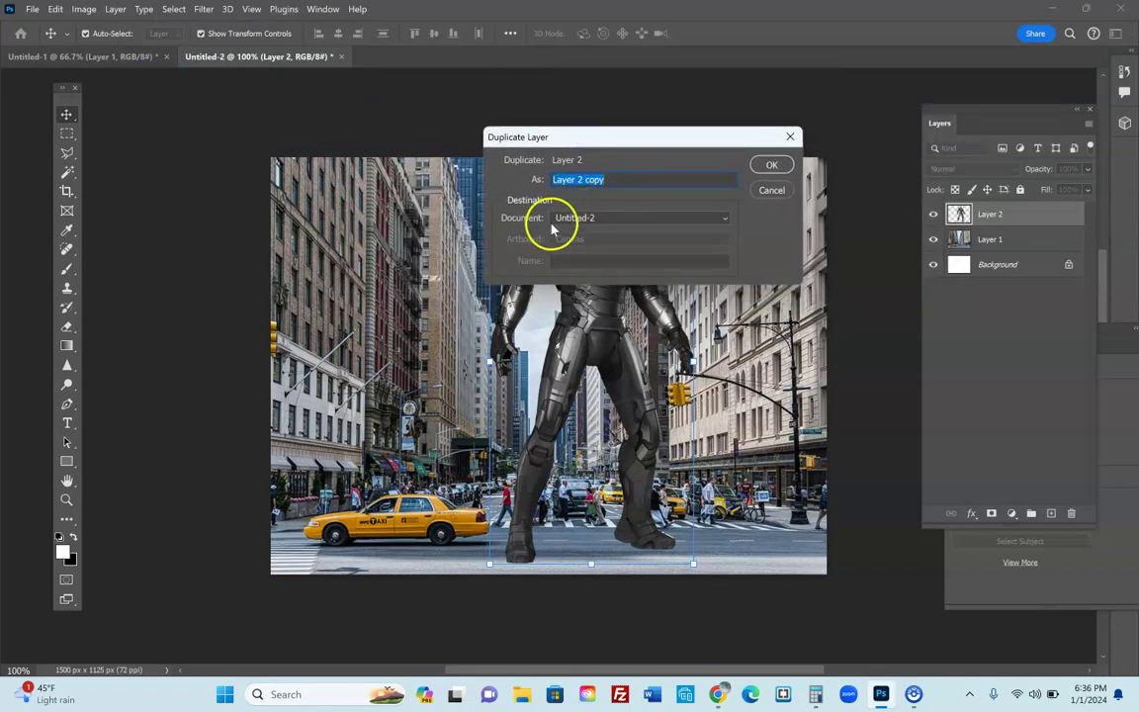
{"action": "left_click", "coordinate": [726, 220]}
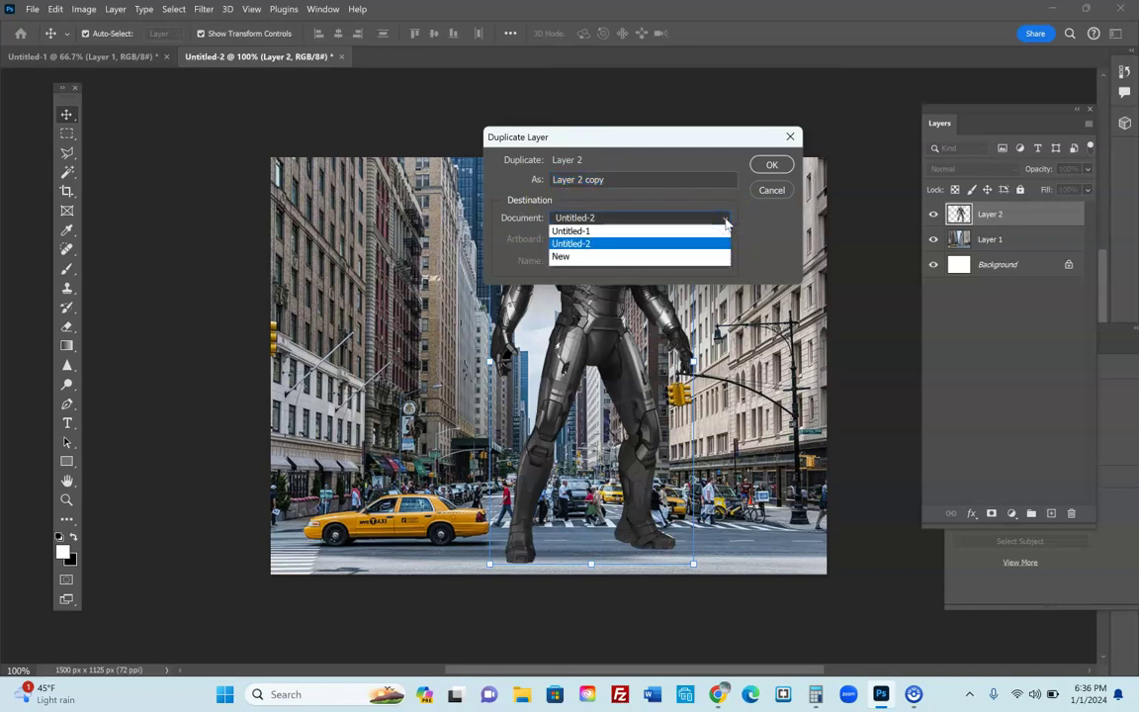
{"action": "left_click", "coordinate": [623, 256]}
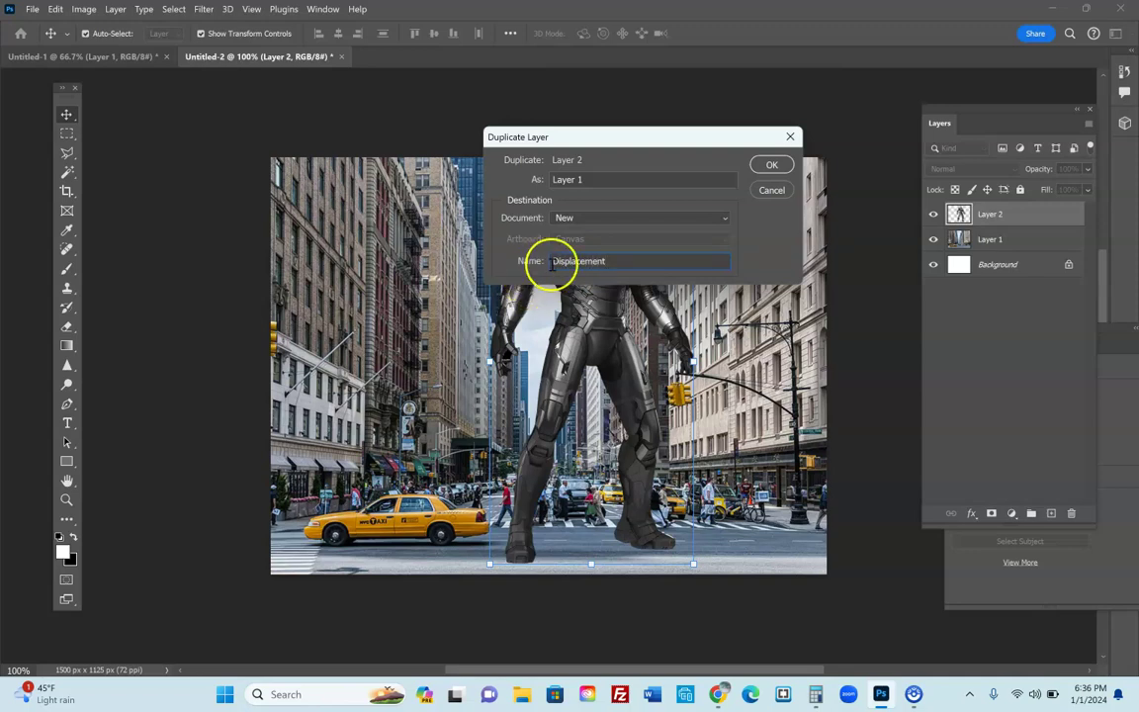
{"action": "left_click", "coordinate": [771, 166]}
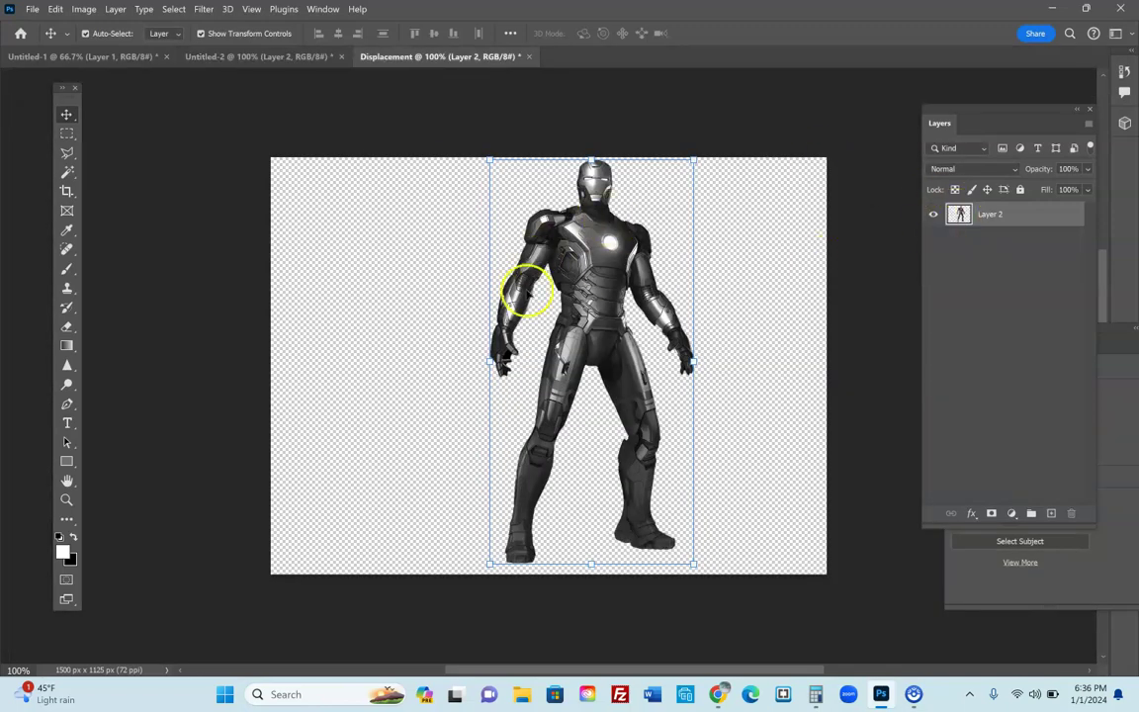
- Save Displacement as a Photoshop file on the Desktop, confirming the format options
{"action": "scroll", "coordinate": [450, 235], "scroll_direction": "up", "scroll_amount": 1}
{"action": "scroll", "coordinate": [762, 202], "scroll_direction": "up", "scroll_amount": 1}
{"action": "scroll", "coordinate": [406, 610], "scroll_direction": "up", "scroll_amount": 2}
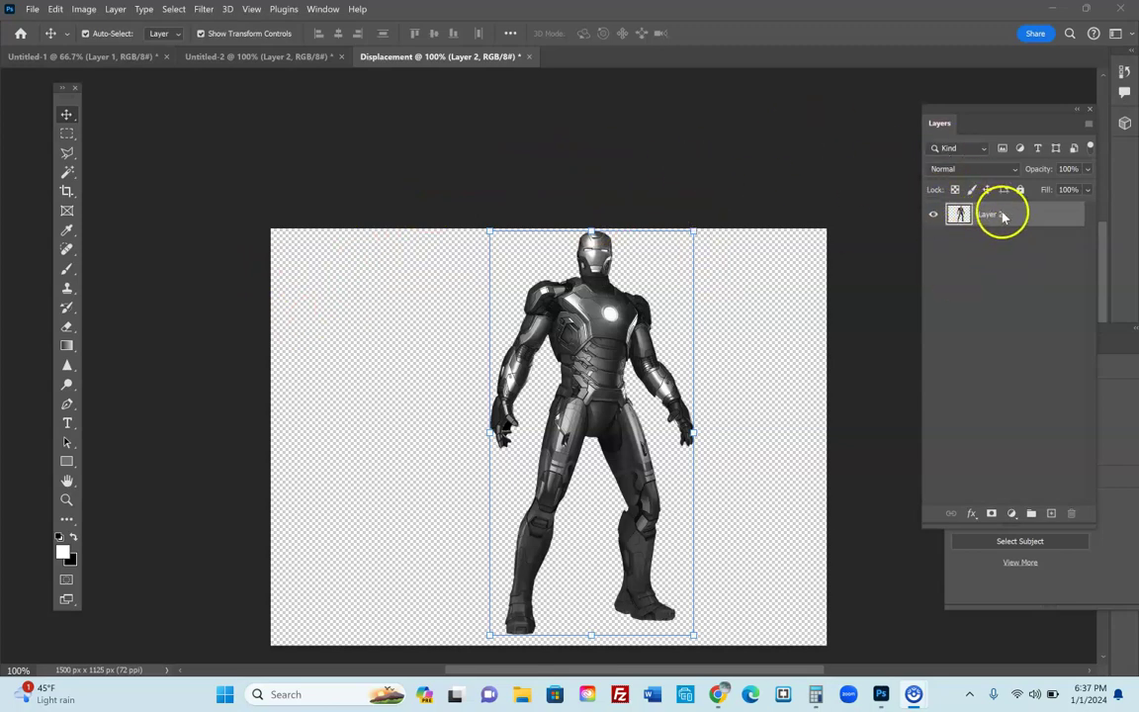
{"action": "left_click", "coordinate": [31, 10]}
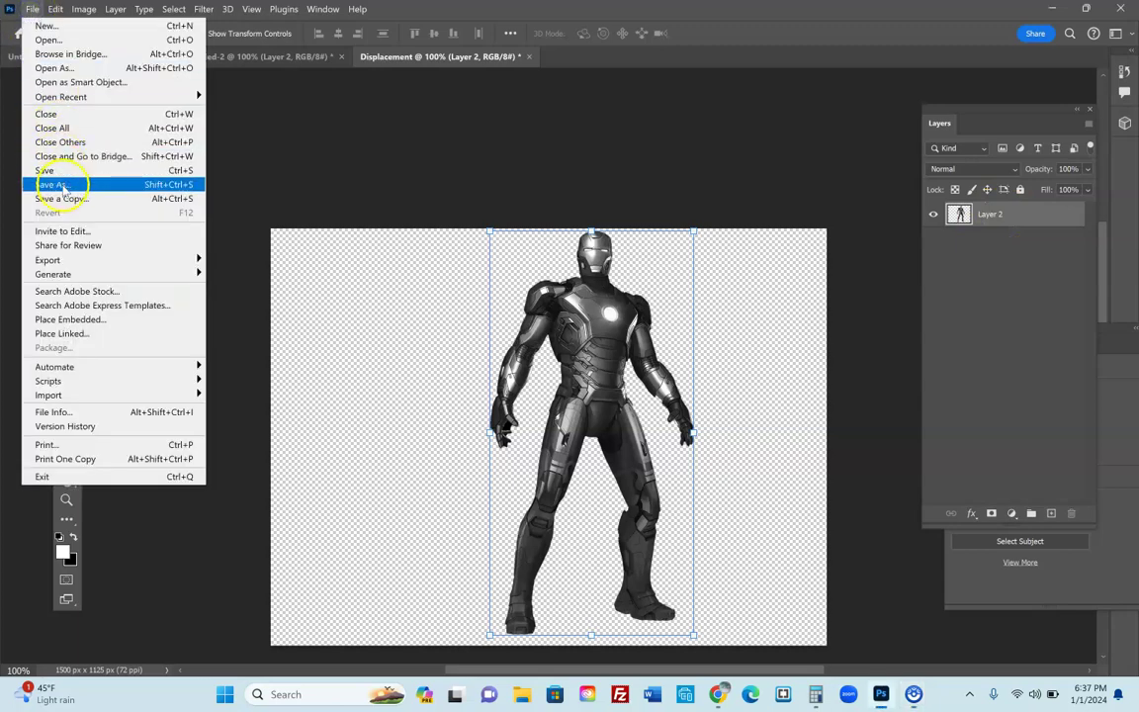
{"action": "left_click", "coordinate": [55, 185]}
{"action": "left_click", "coordinate": [245, 518]}
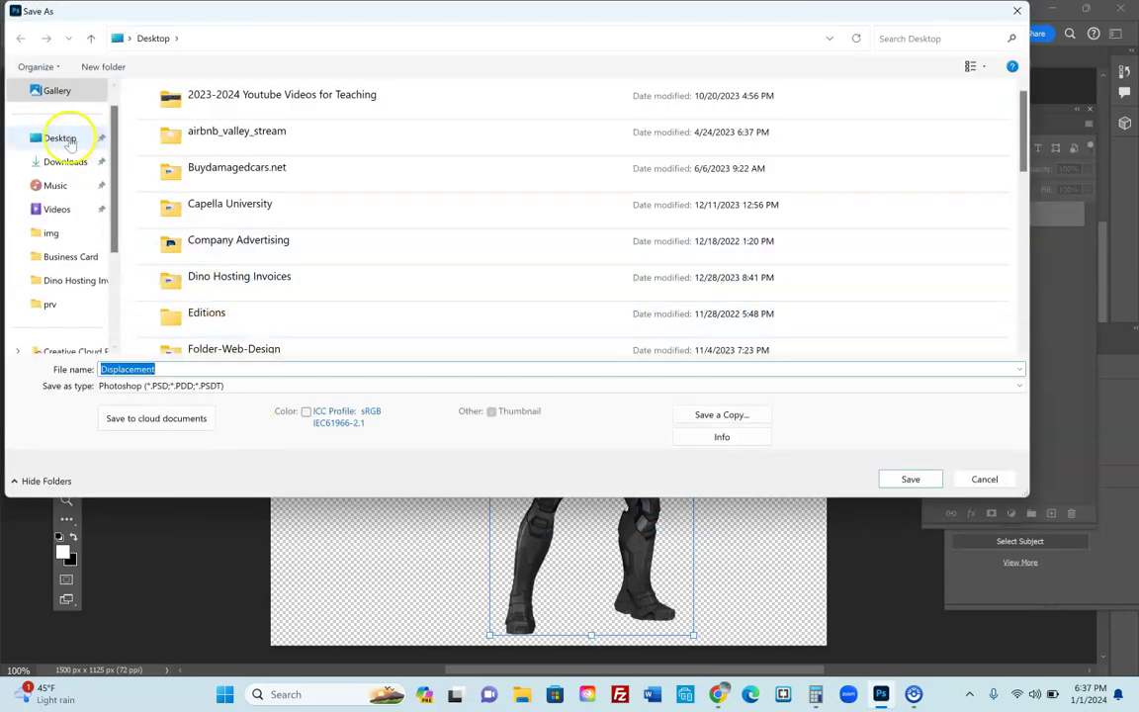
{"action": "left_click", "coordinate": [69, 144]}
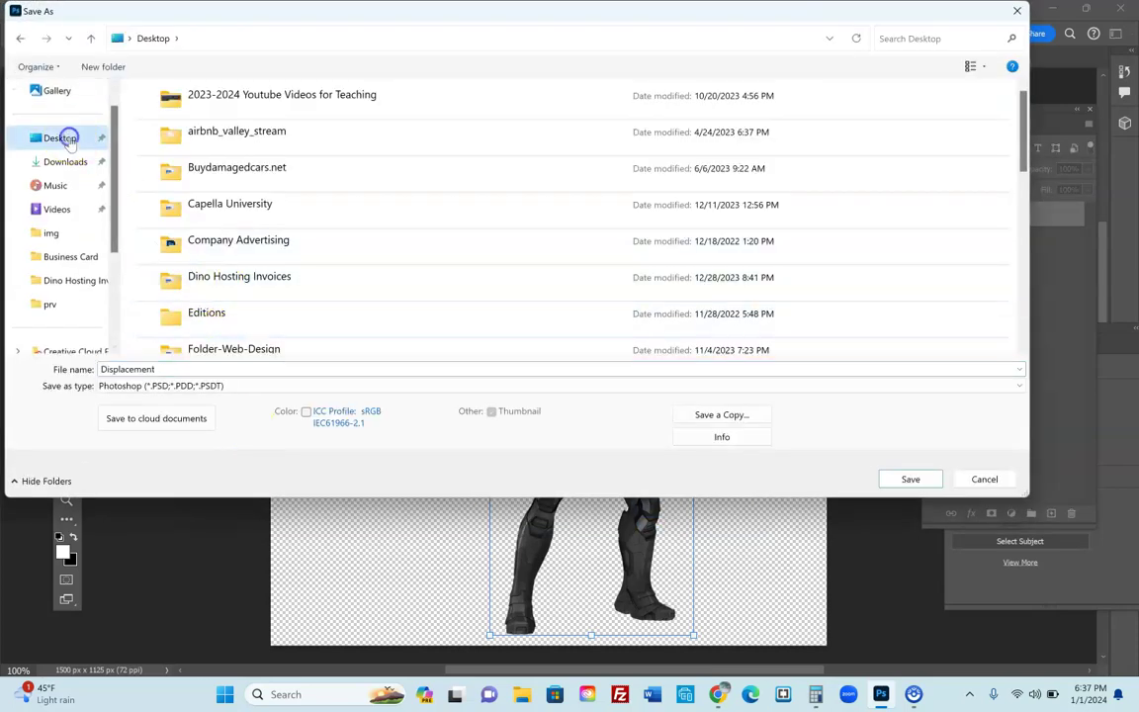
{"action": "left_click", "coordinate": [916, 484]}
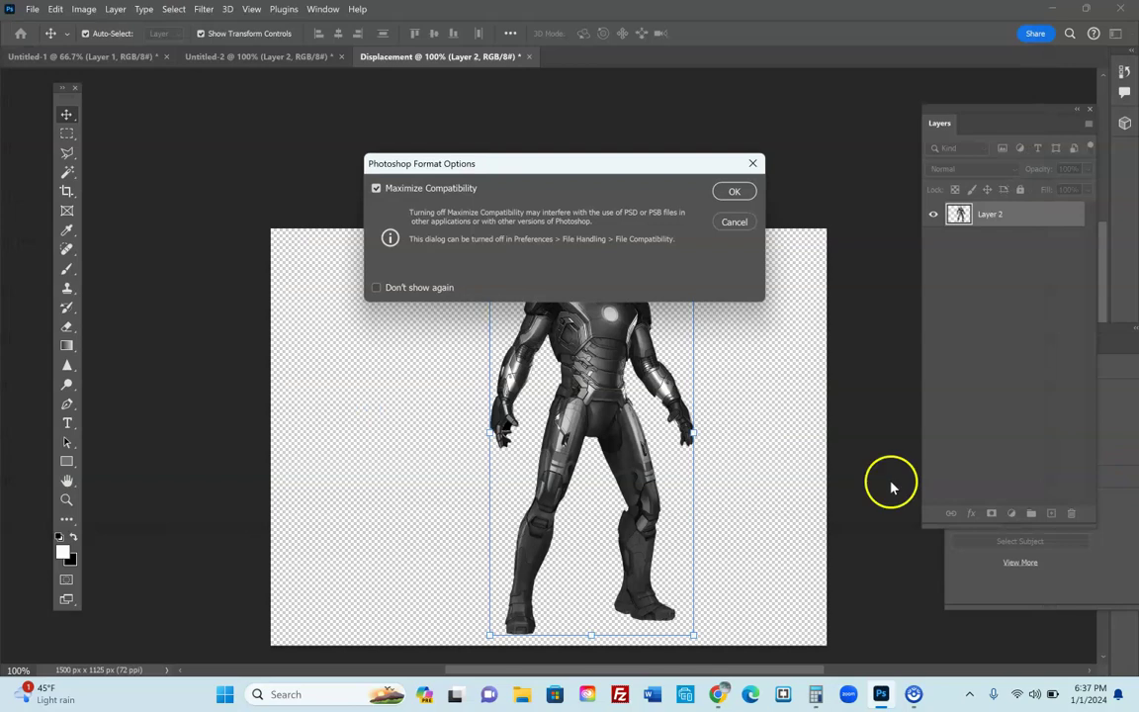
{"action": "left_click", "coordinate": [735, 191]}
- Repeat Save As to the Desktop as Displacement.psd and accept the Photoshop Format Options
{"action": "left_click", "coordinate": [32, 9]}
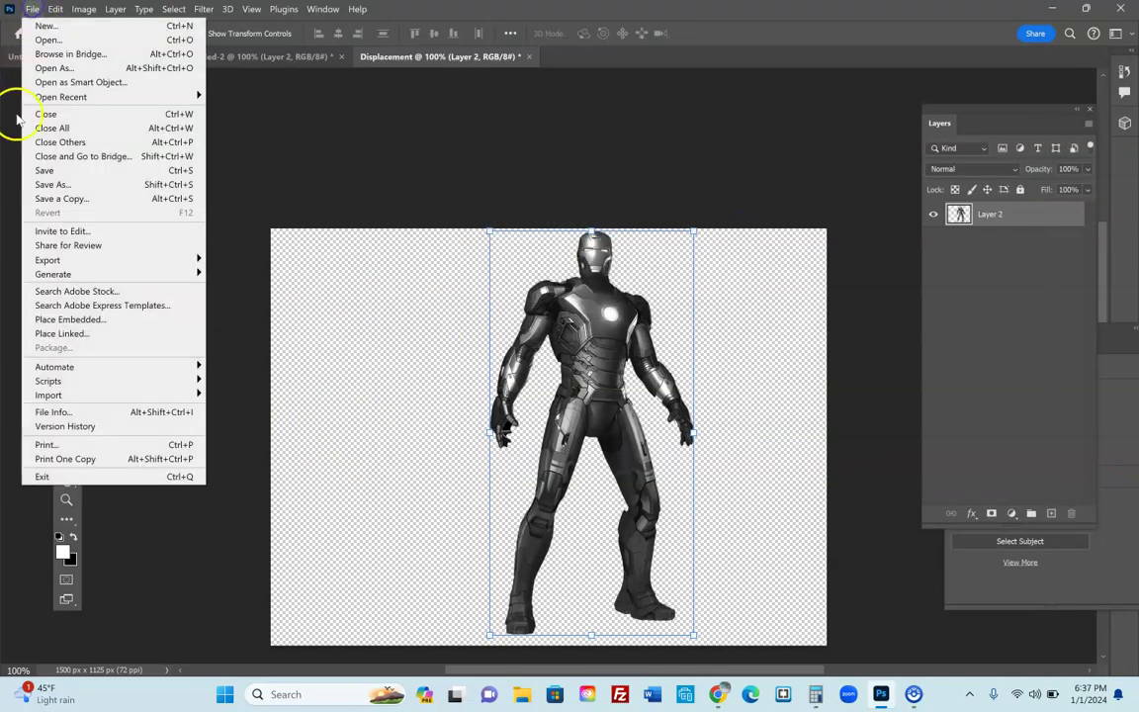
{"action": "left_click", "coordinate": [45, 181]}
{"action": "left_click", "coordinate": [234, 521]}
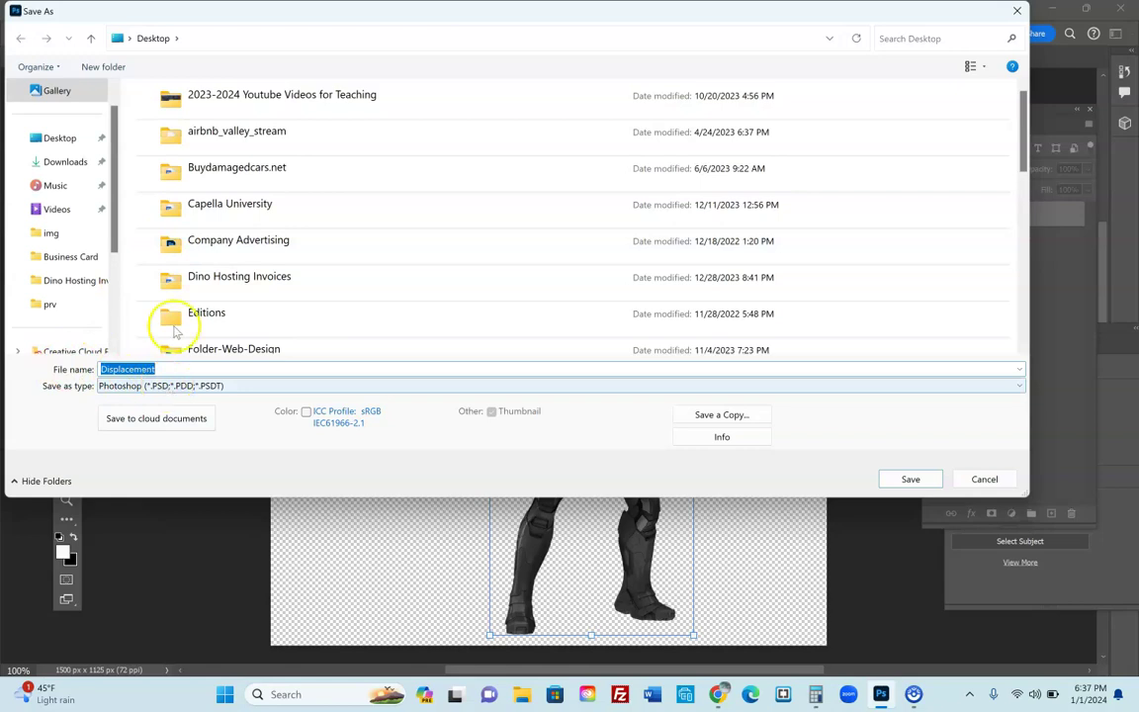
{"action": "left_click", "coordinate": [51, 137]}
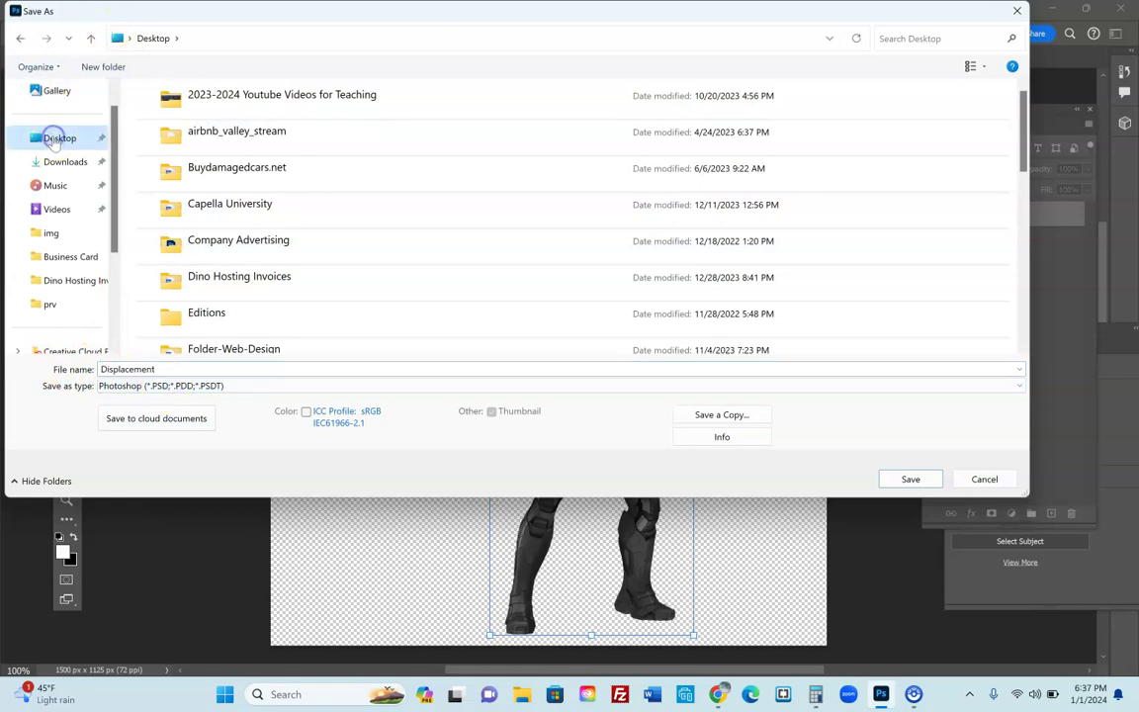
{"action": "left_click", "coordinate": [910, 480]}
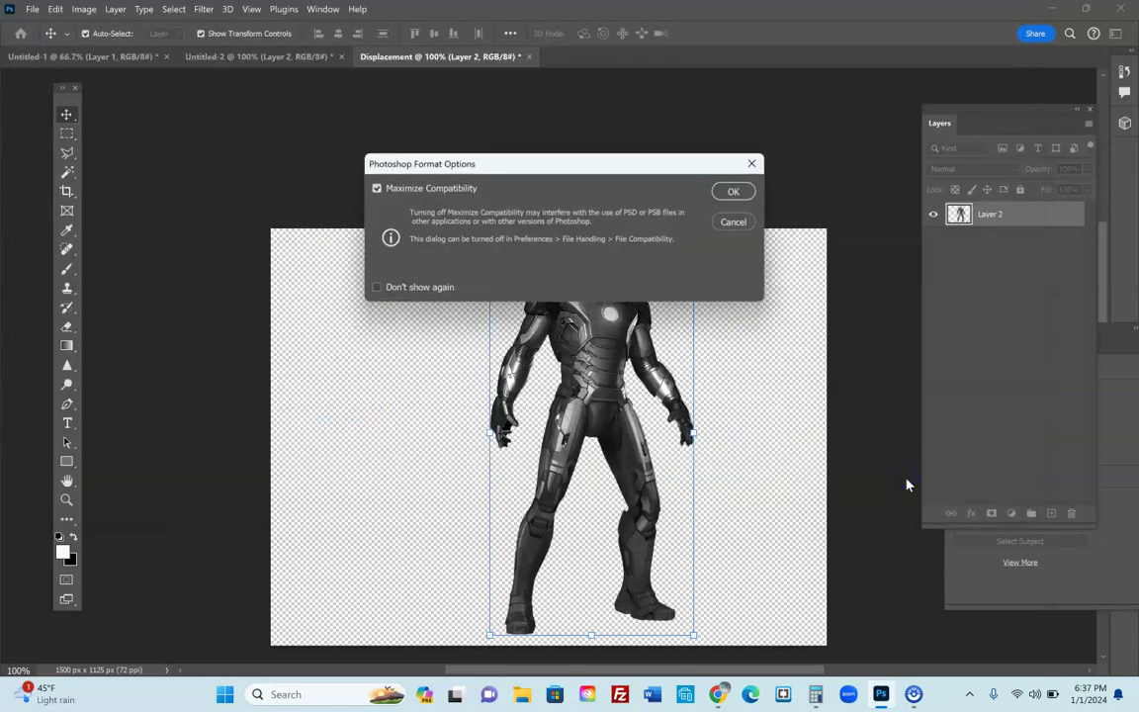
{"action": "left_click", "coordinate": [735, 194]}
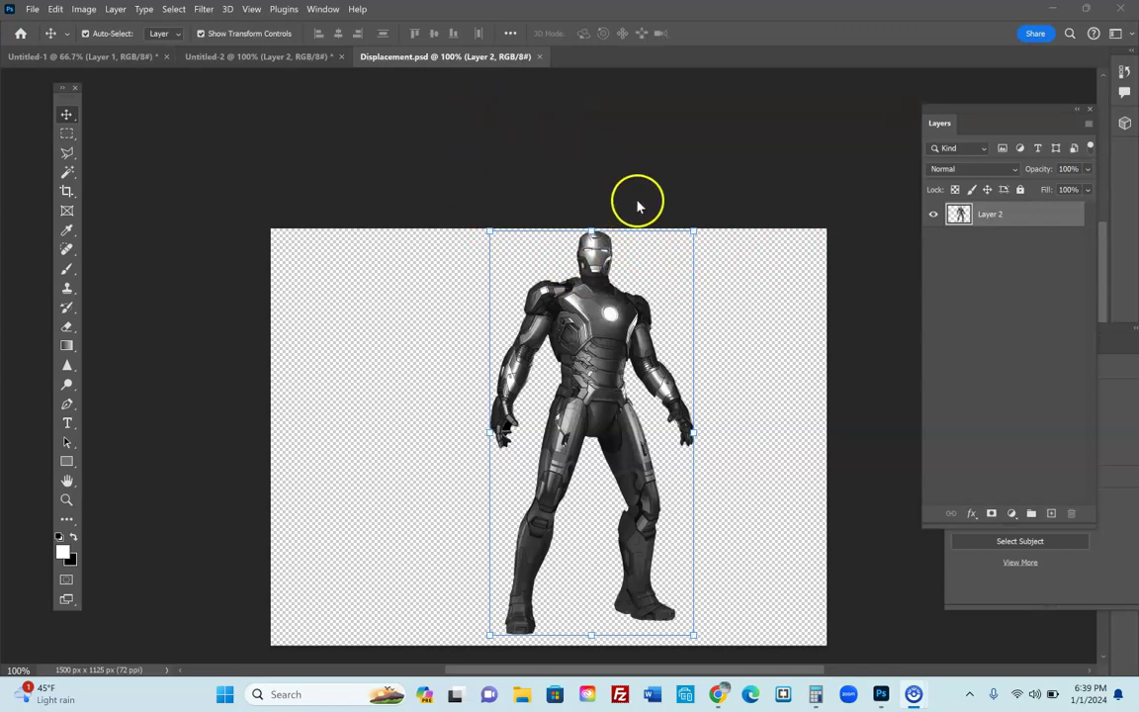
- Close Displacement.psd, check the composite by toggling the city layer, then bring Chrome forward
{"action": "left_click", "coordinate": [540, 56]}
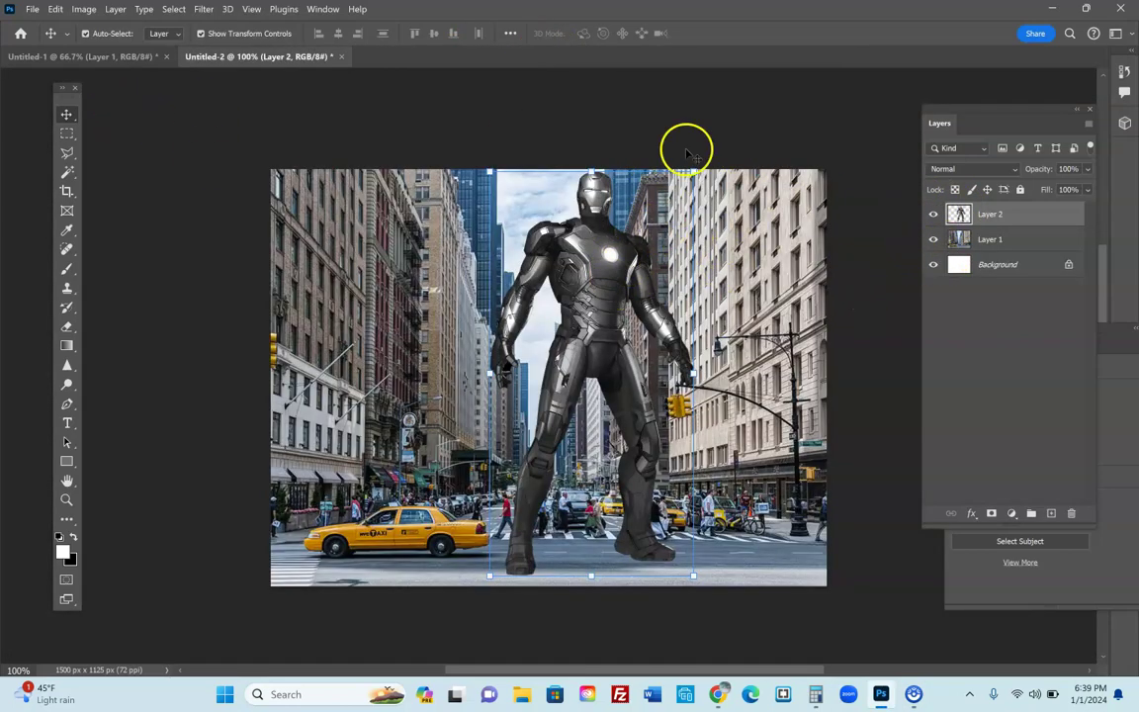
{"action": "left_click", "coordinate": [933, 239]}
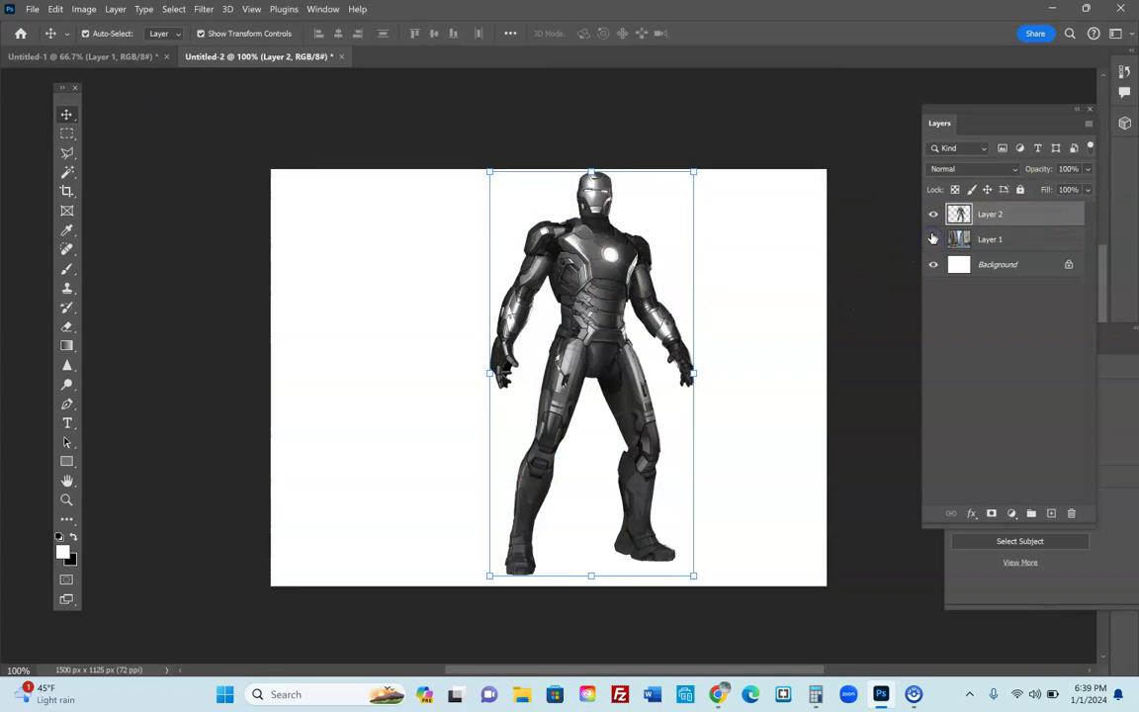
{"action": "left_click", "coordinate": [932, 241]}
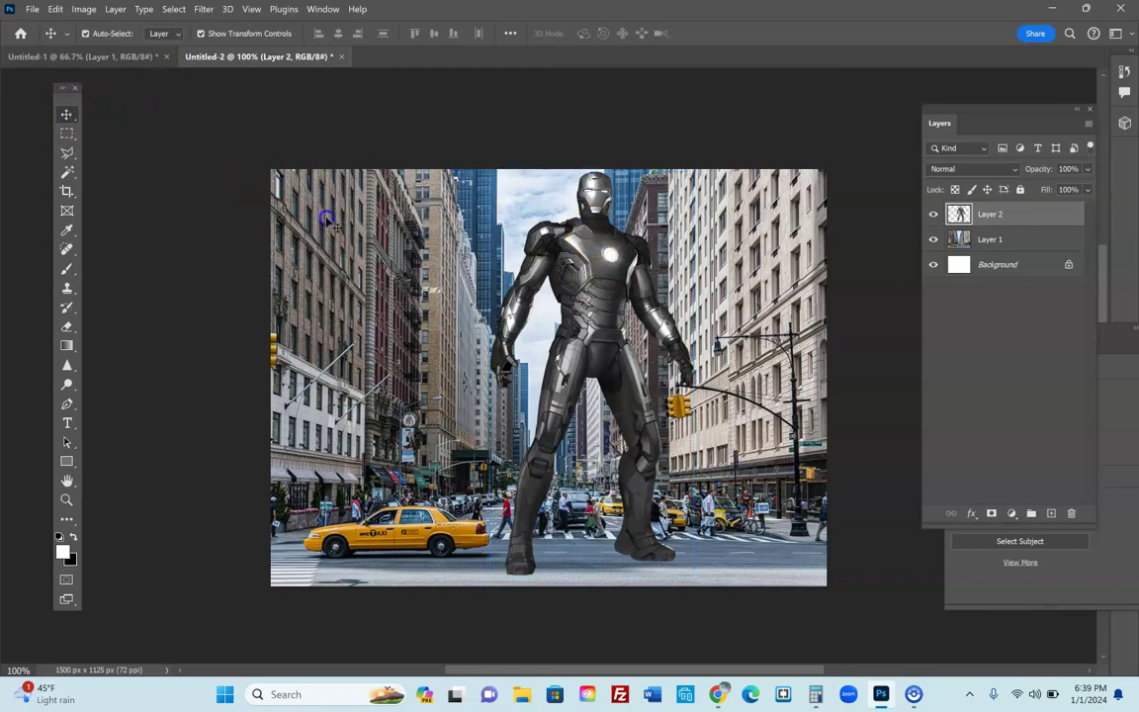
{"action": "left_click", "coordinate": [292, 197]}
{"action": "left_click", "coordinate": [365, 139]}
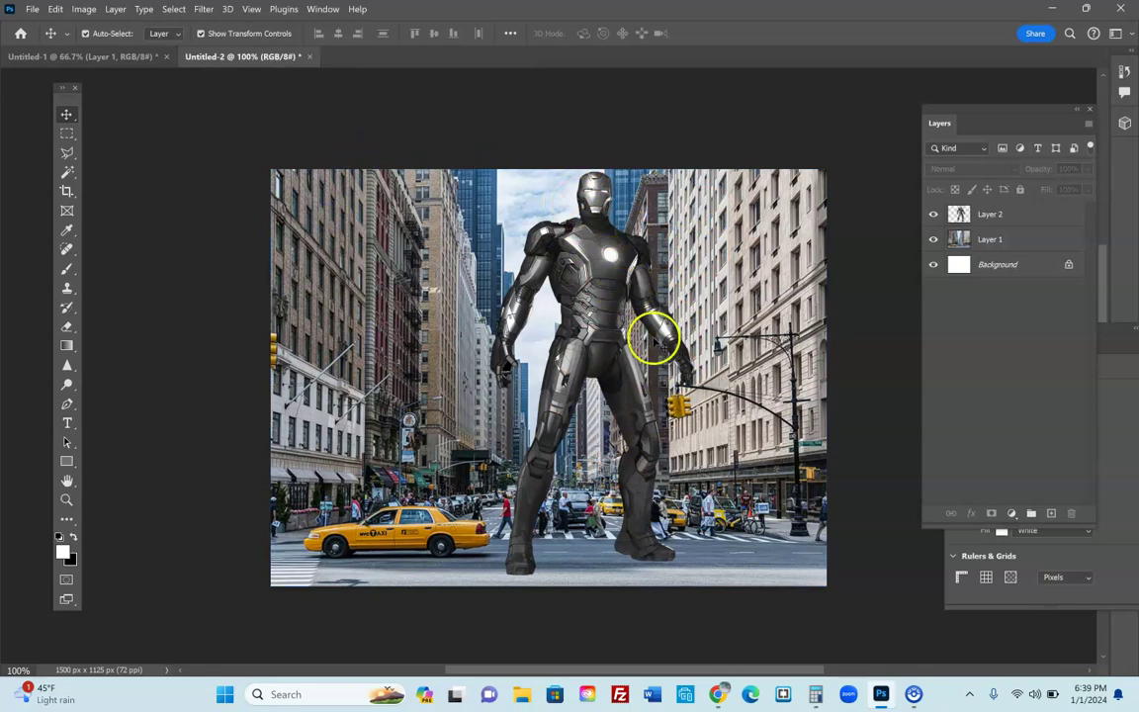
{"action": "scroll", "coordinate": [678, 450], "scroll_direction": "up", "scroll_amount": 1}
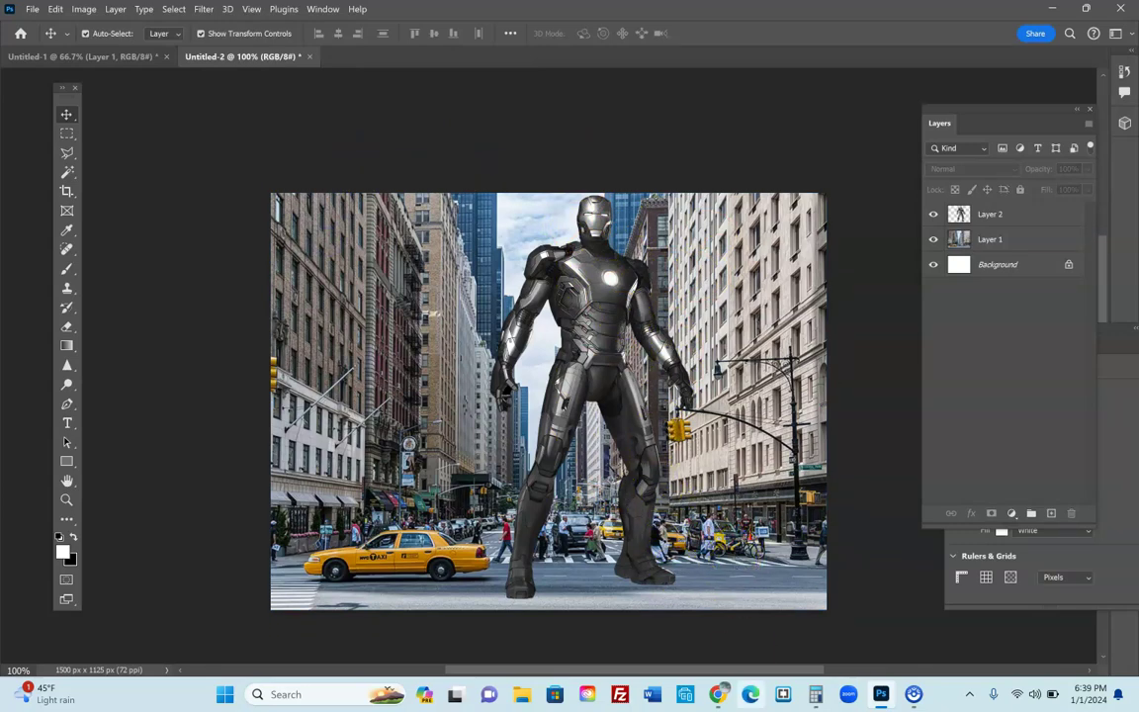
{"action": "left_click", "coordinate": [721, 696]}
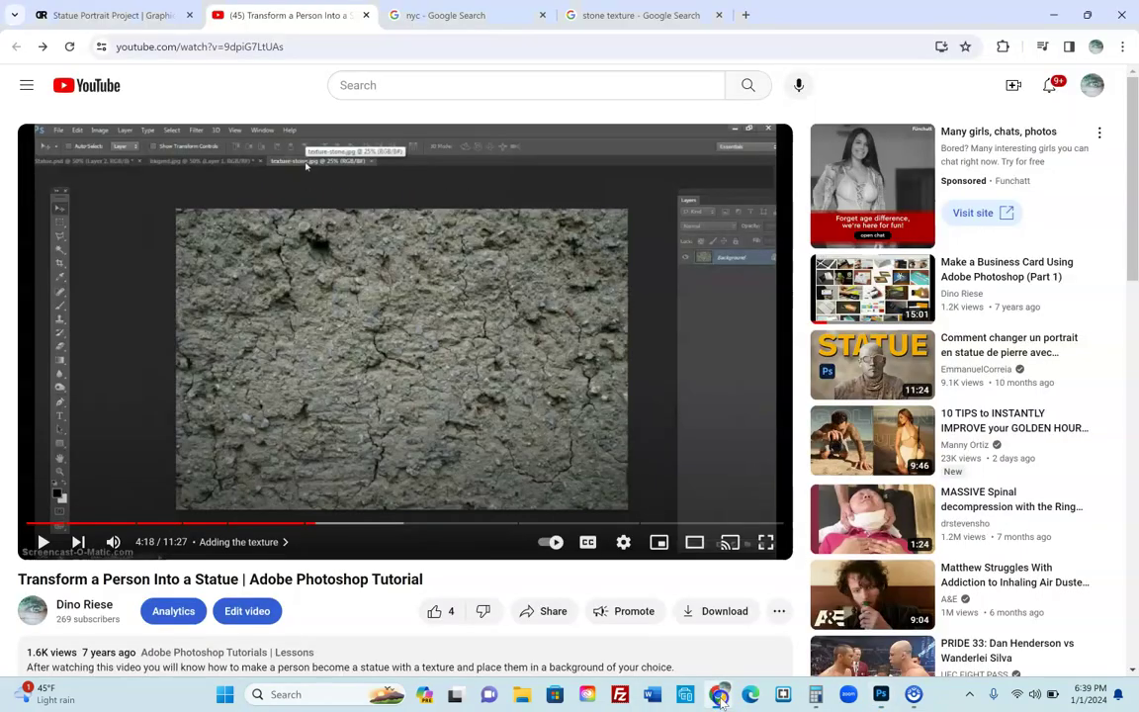
- Copy the 3000 × 2000 grey cracked stone texture image and return to Photoshop
{"action": "left_click", "coordinate": [465, 15]}
{"action": "left_click", "coordinate": [629, 12]}
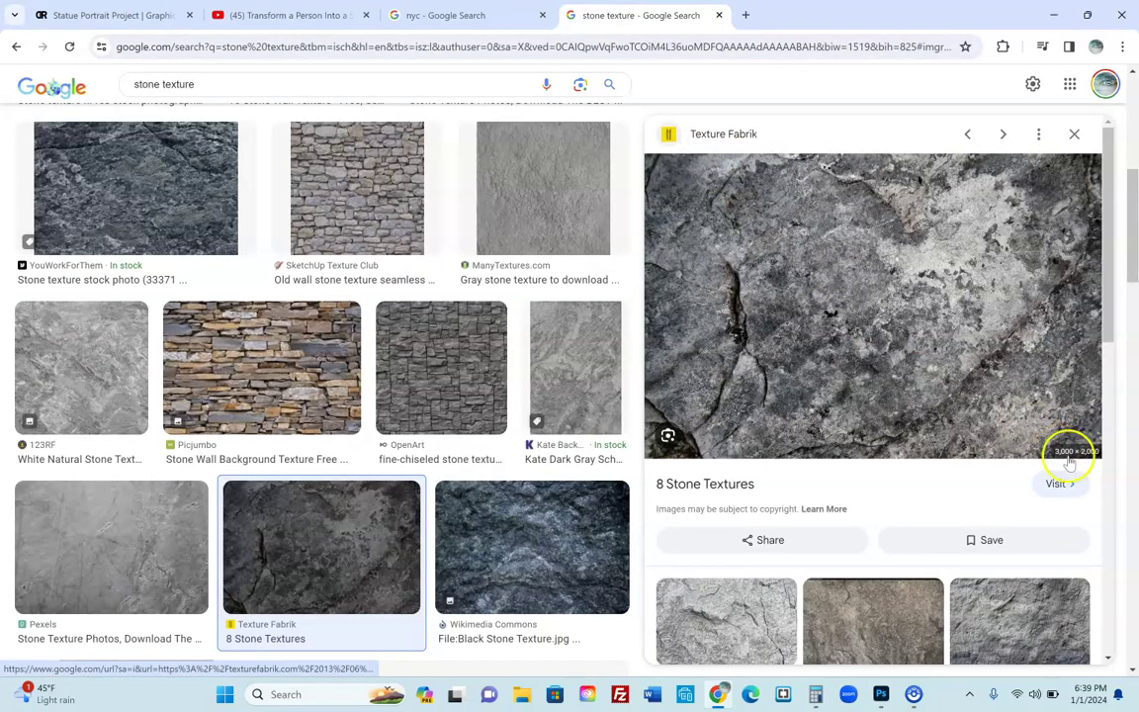
{"action": "right_click", "coordinate": [913, 313]}
{"action": "left_click", "coordinate": [771, 534]}
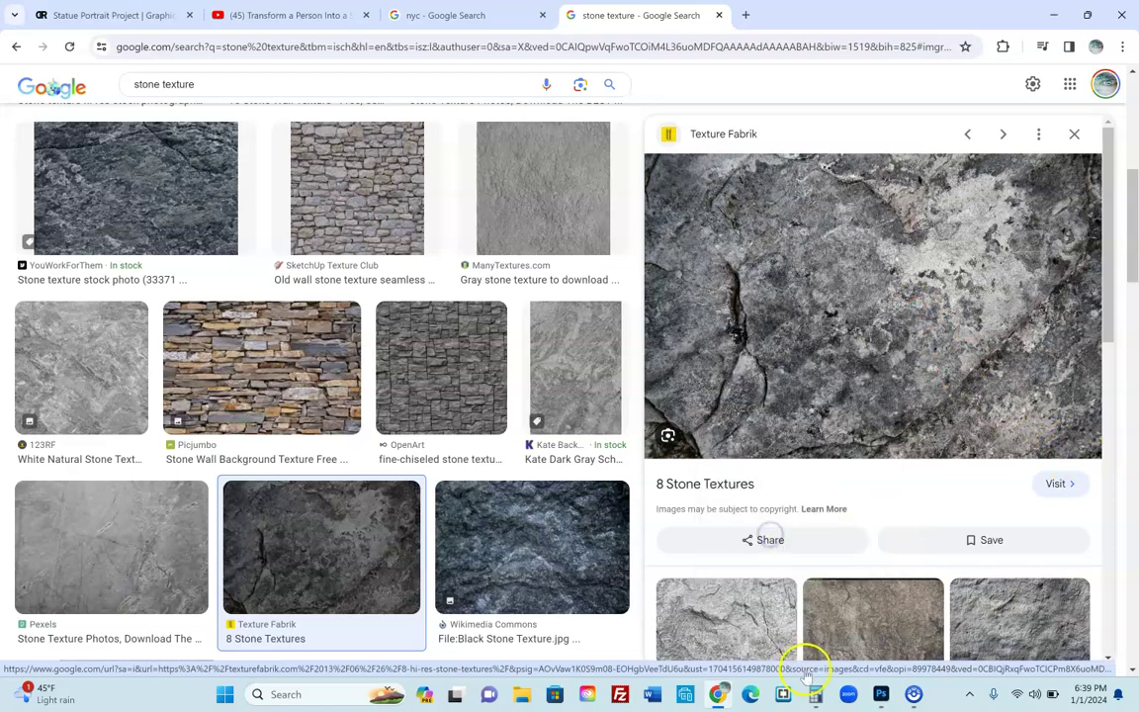
{"action": "left_click", "coordinate": [882, 694]}
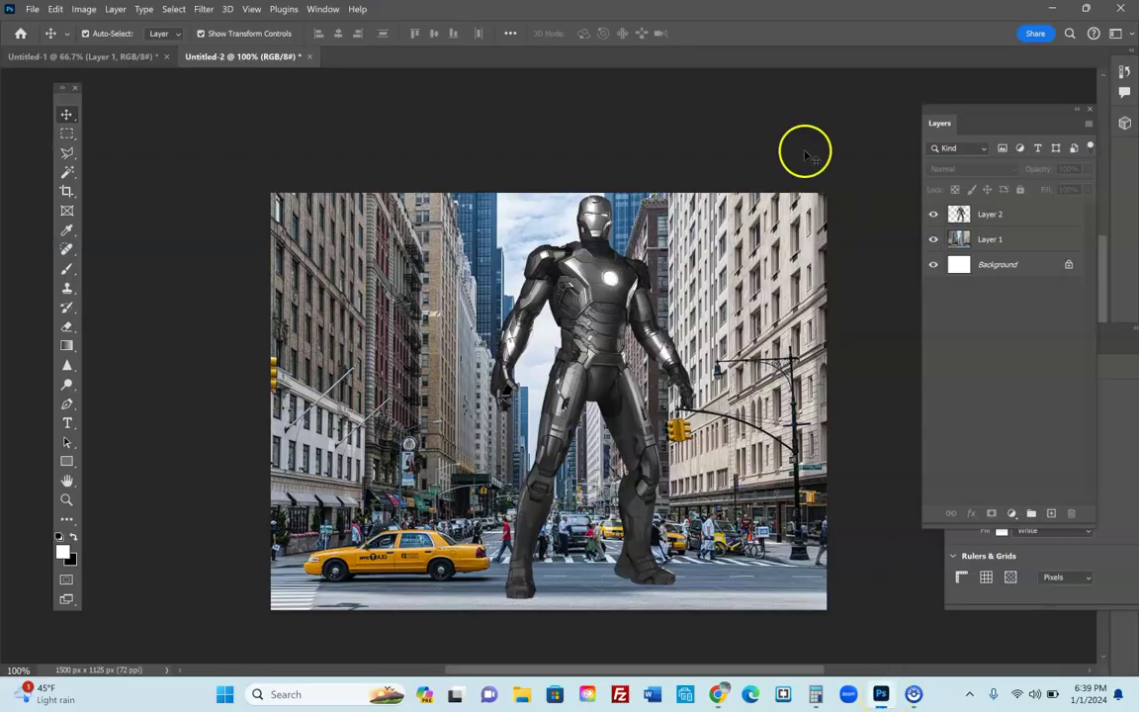
- Paste the stone texture as Layer 3, scale it to about 61% and position it over the canvas
{"action": "left_click", "coordinate": [55, 9]}
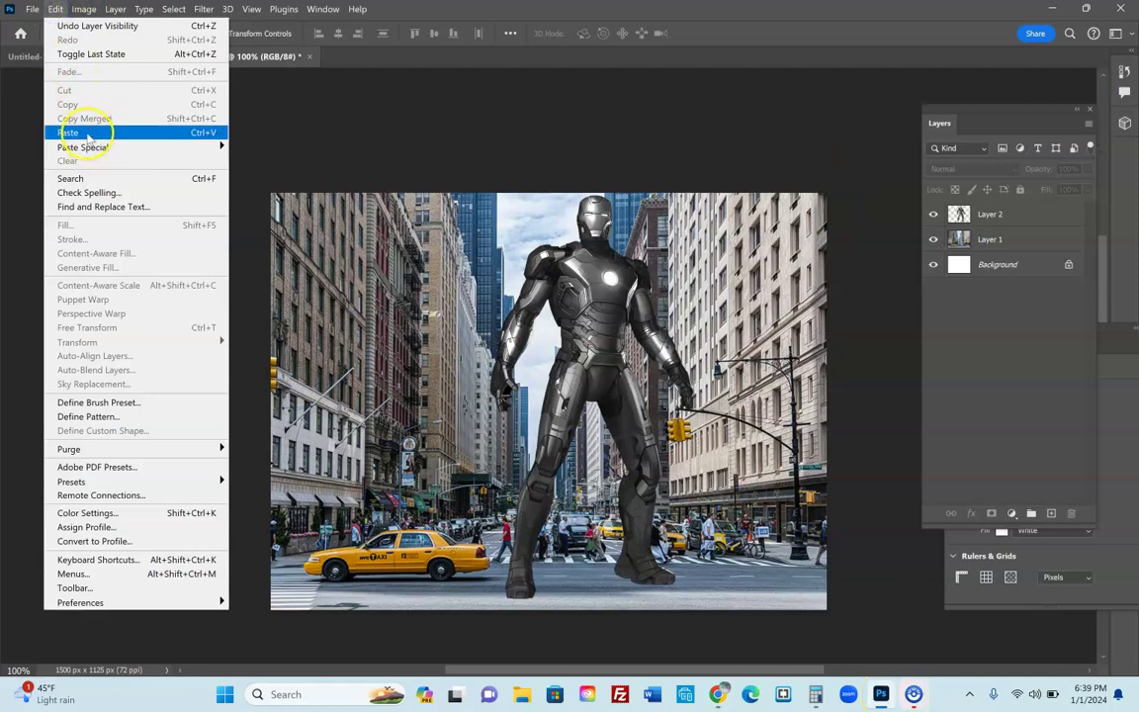
{"action": "left_click", "coordinate": [69, 133]}
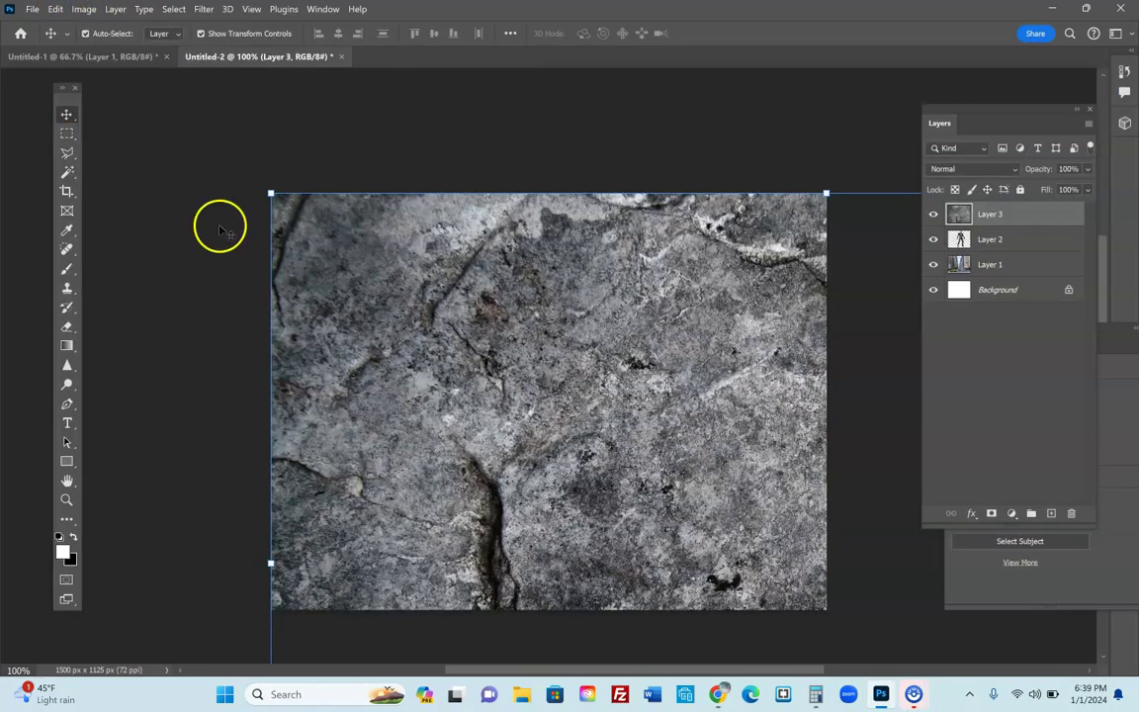
{"action": "left_click_drag", "start_coordinate": [271, 193], "coordinate": [648, 450]}
{"action": "left_click_drag", "start_coordinate": [809, 539], "coordinate": [396, 214]}
{"action": "left_click_drag", "start_coordinate": [225, 114], "coordinate": [281, 178]}
{"action": "left_click_drag", "start_coordinate": [569, 351], "coordinate": [462, 356]}
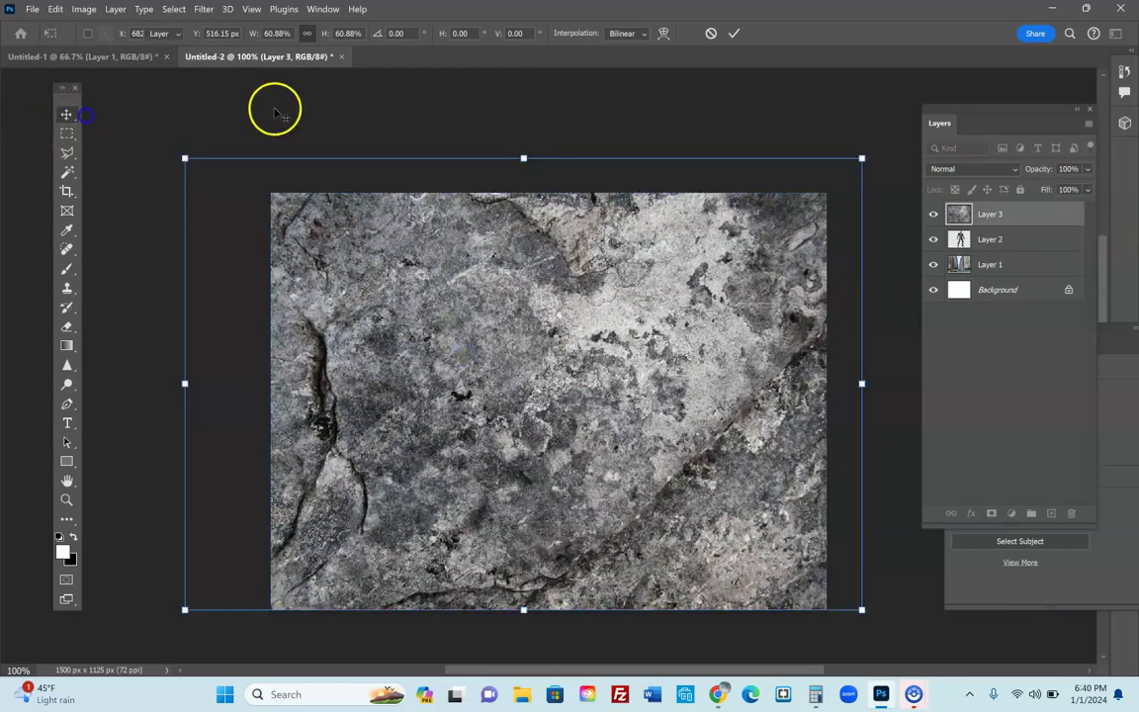
{"action": "left_click", "coordinate": [79, 116]}
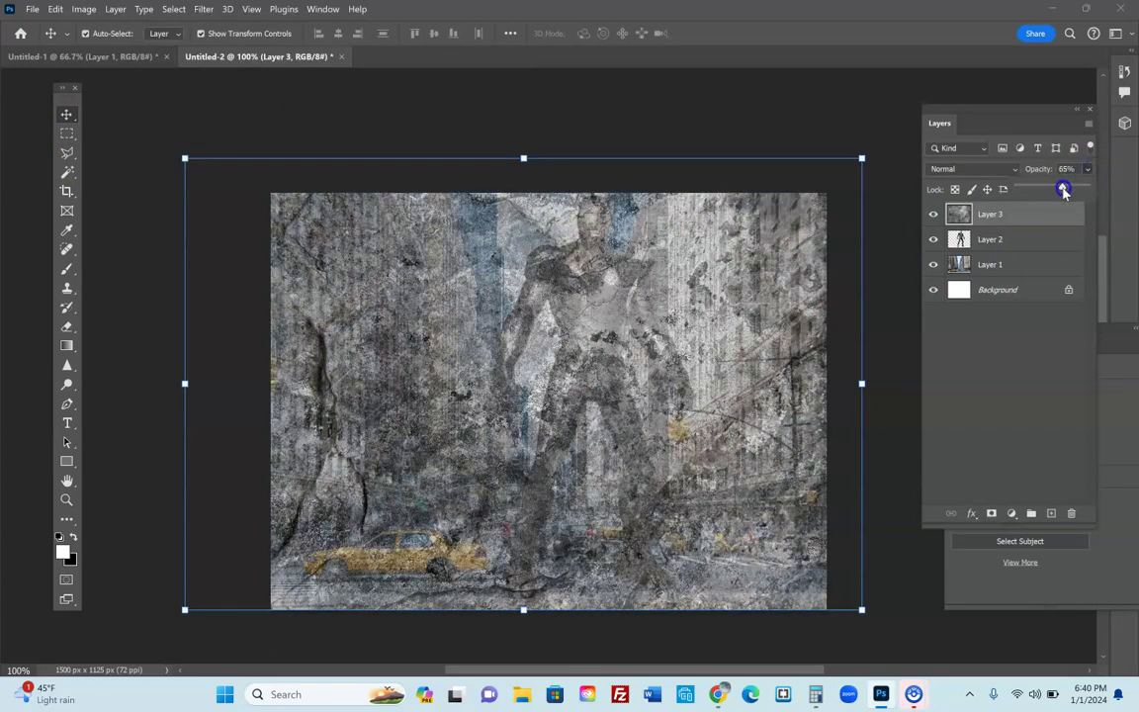
- Nudge the stone texture right and set Layer 3's opacity to 75%
{"action": "left_click_drag", "start_coordinate": [1070, 192], "coordinate": [1074, 192]}
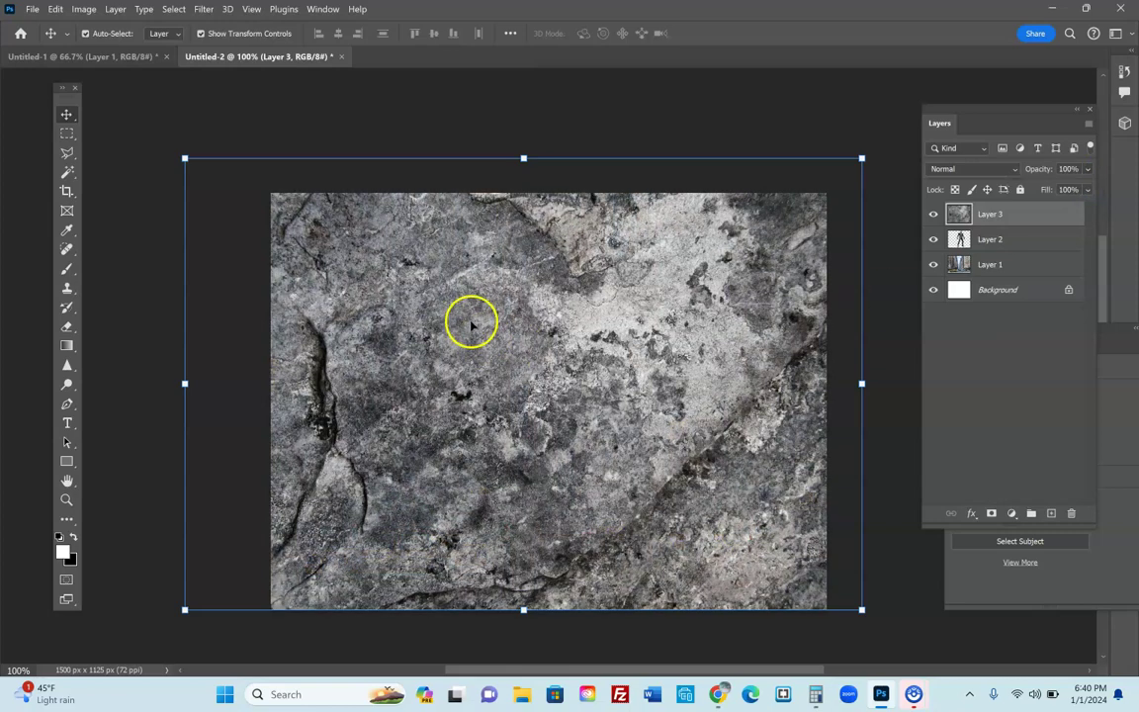
{"action": "left_click_drag", "start_coordinate": [471, 322], "coordinate": [551, 316]}
{"action": "left_click", "coordinate": [933, 214]}
{"action": "left_click", "coordinate": [932, 213]}
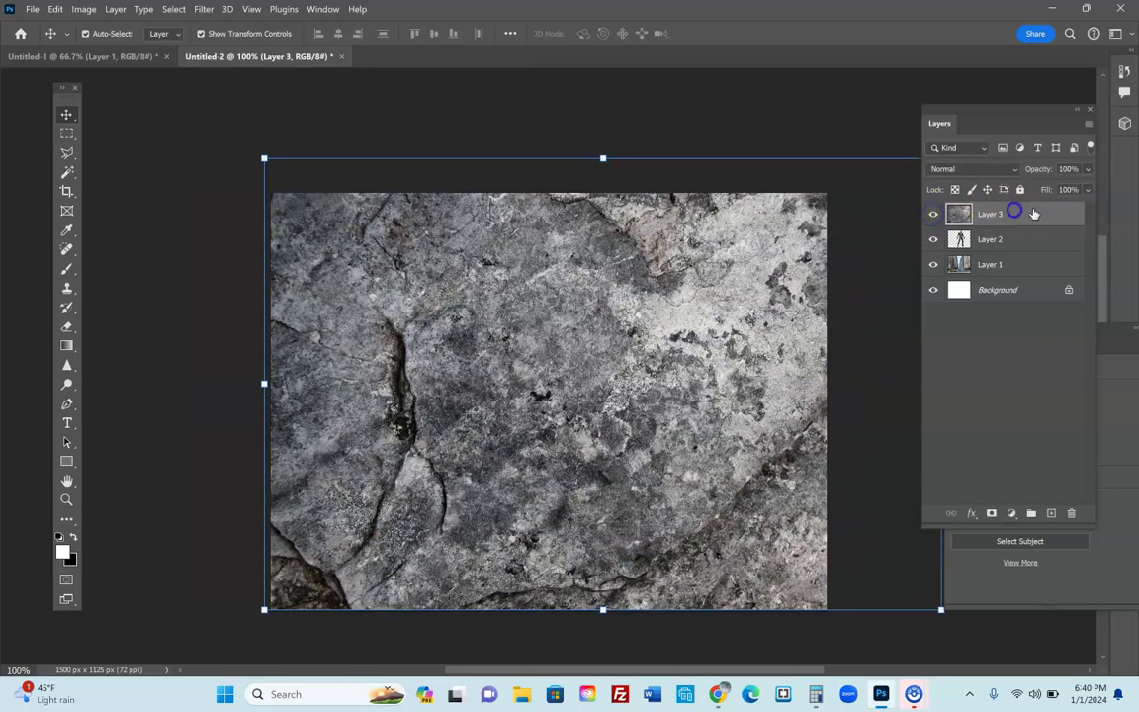
{"action": "left_click", "coordinate": [1088, 169]}
{"action": "left_click_drag", "start_coordinate": [1081, 193], "coordinate": [1071, 192]}
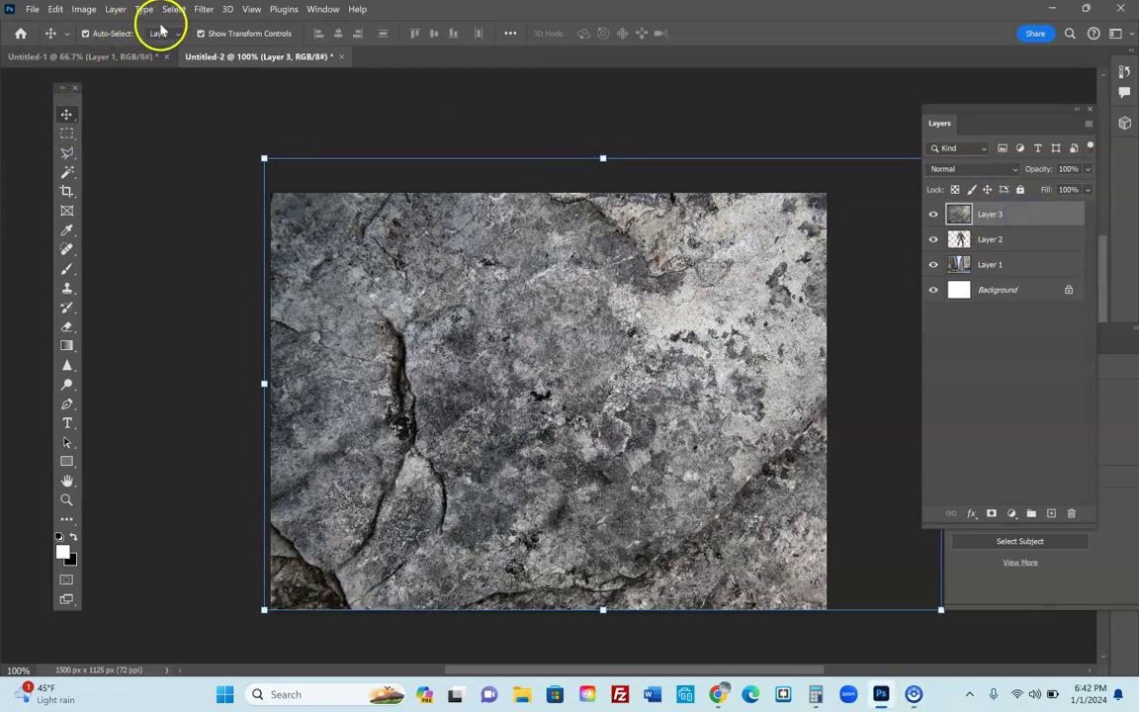
- Apply Displace to the stone layer at scales 5 and 5, using Displacement.psd from the Desktop as the map
{"action": "left_click", "coordinate": [202, 12]}
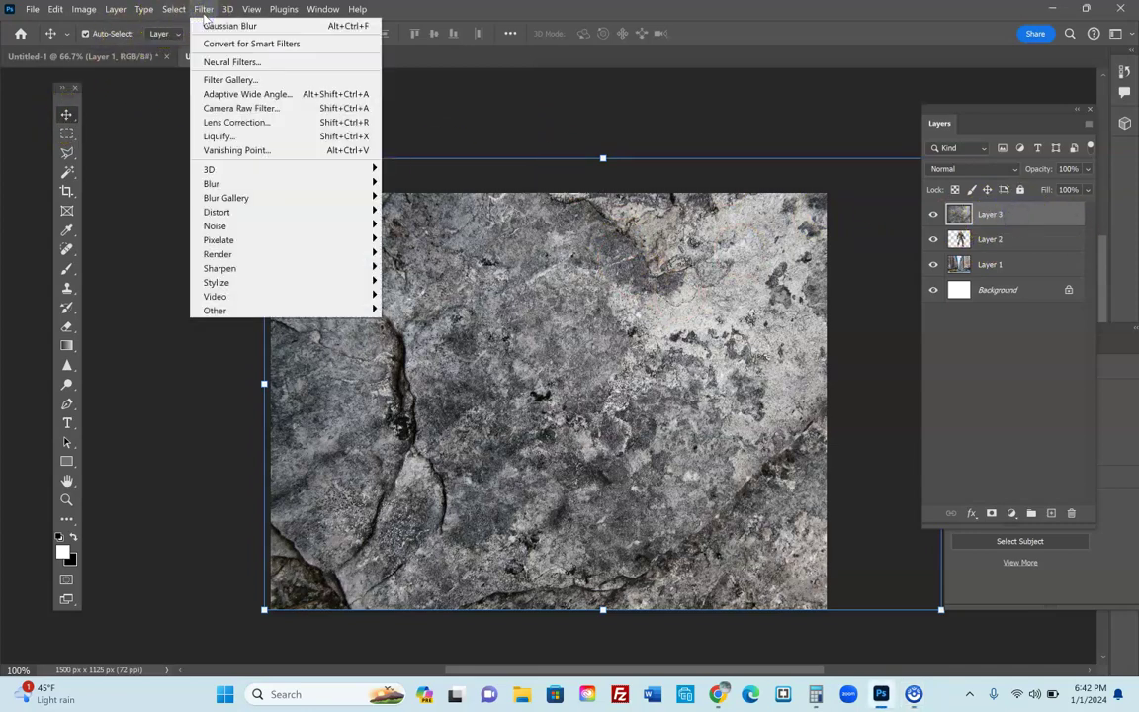
{"action": "mouse_move", "coordinate": [236, 211]}
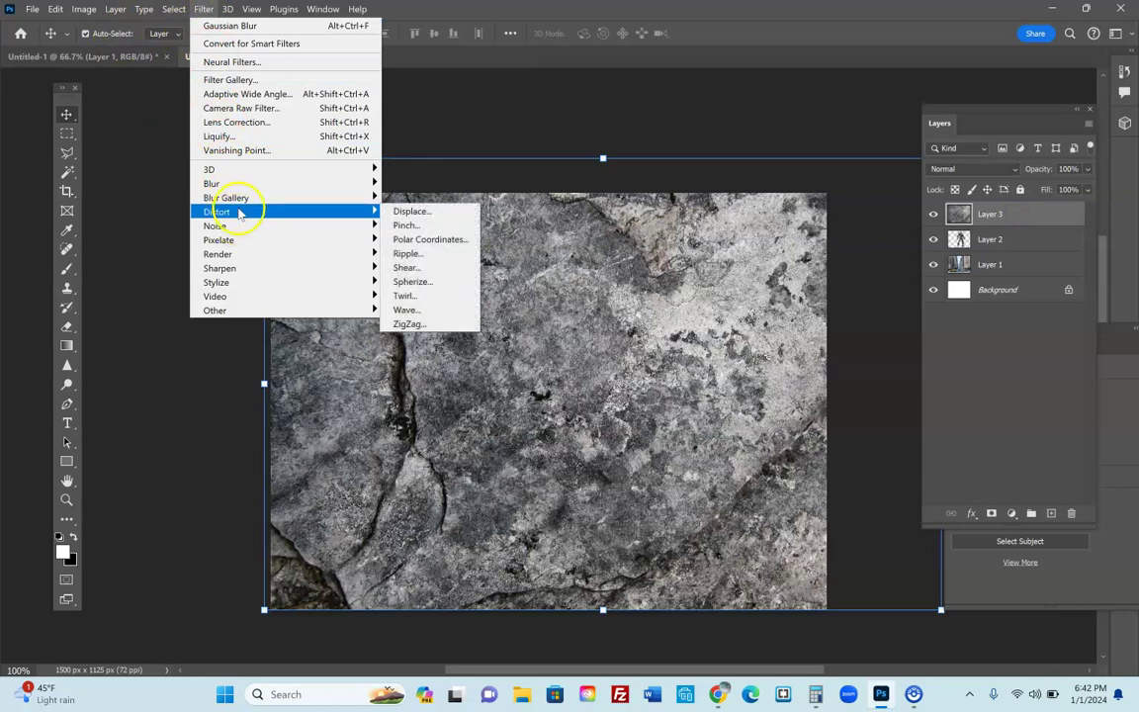
{"action": "left_click", "coordinate": [425, 214]}
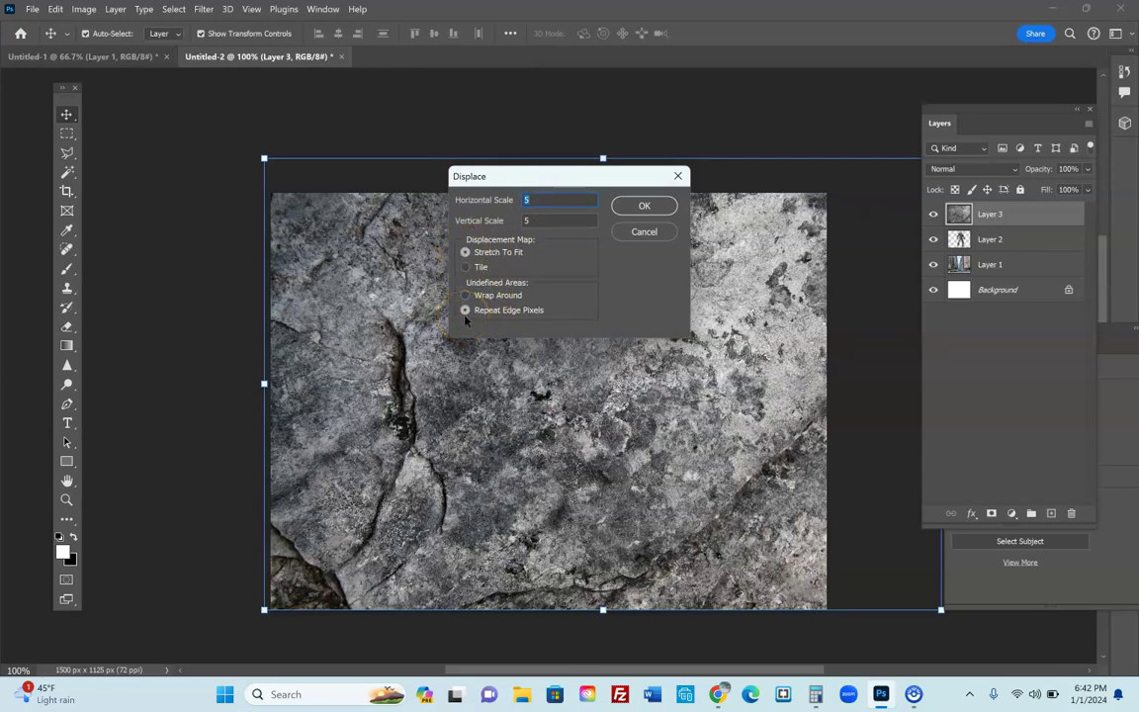
{"action": "left_click", "coordinate": [648, 206]}
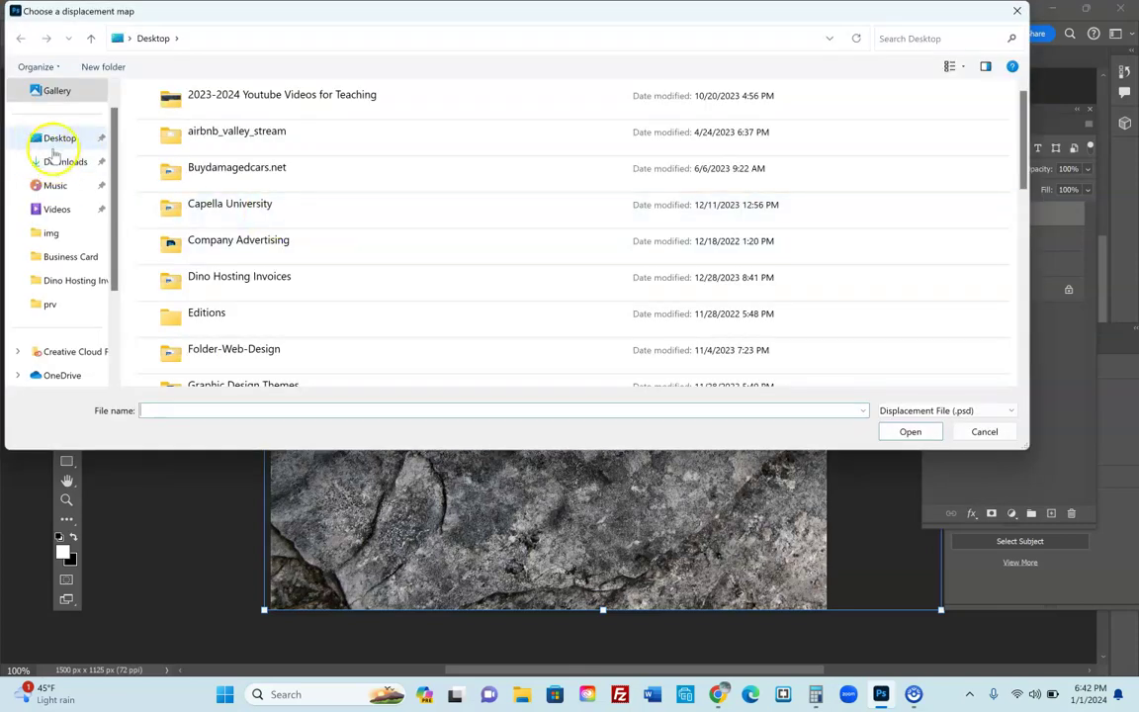
{"action": "left_click", "coordinate": [60, 138]}
{"action": "scroll", "coordinate": [267, 193], "scroll_direction": "down", "scroll_amount": 5}
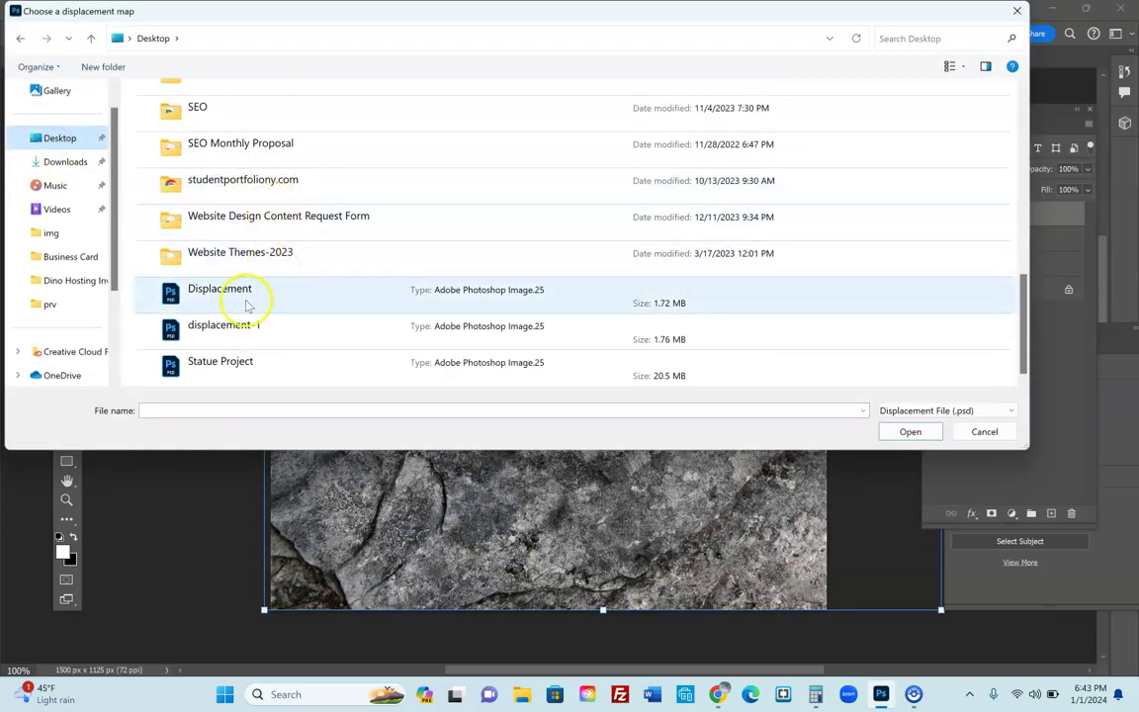
{"action": "left_click", "coordinate": [221, 293]}
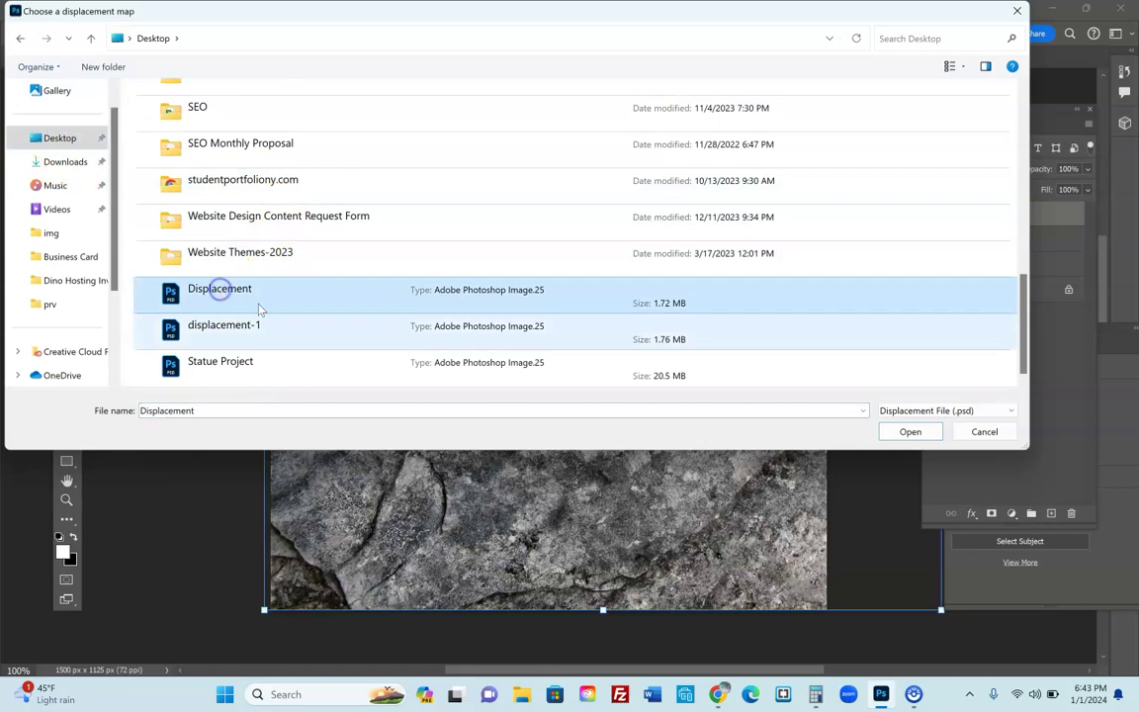
{"action": "left_click", "coordinate": [910, 432]}
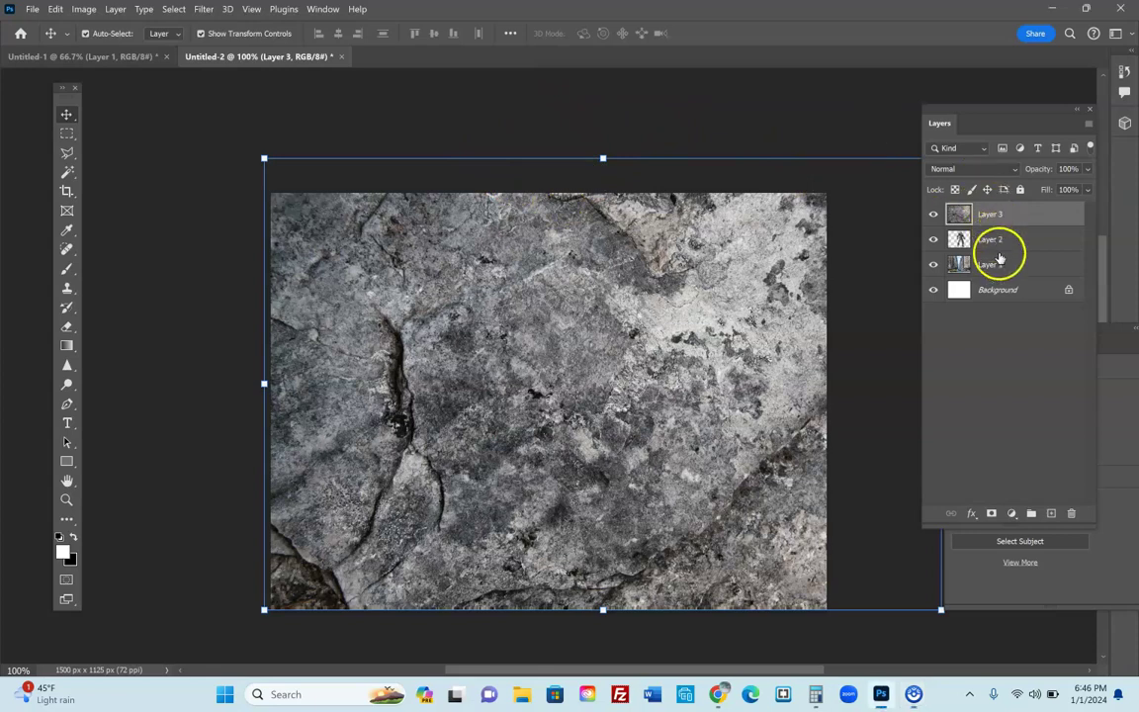
- Toggle the stone Layer 3's visibility to compare the displaced texture with the figure beneath
{"action": "left_click", "coordinate": [997, 239]}
{"action": "left_click", "coordinate": [997, 214]}
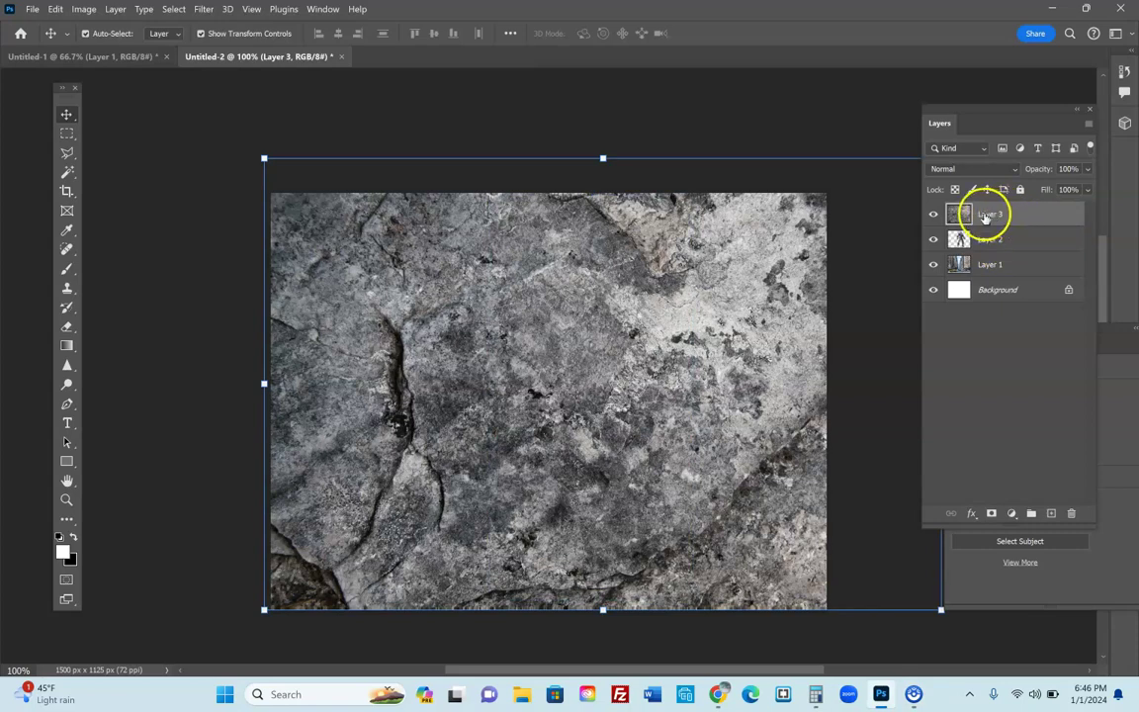
{"action": "left_click", "coordinate": [932, 214]}
{"action": "left_click", "coordinate": [932, 215]}
- Ctrl+click Layer 2's thumbnail to load Iron Man as a selection, then make Layer 3 active
{"action": "left_click", "coordinate": [1000, 244], "text": "ctrl"}
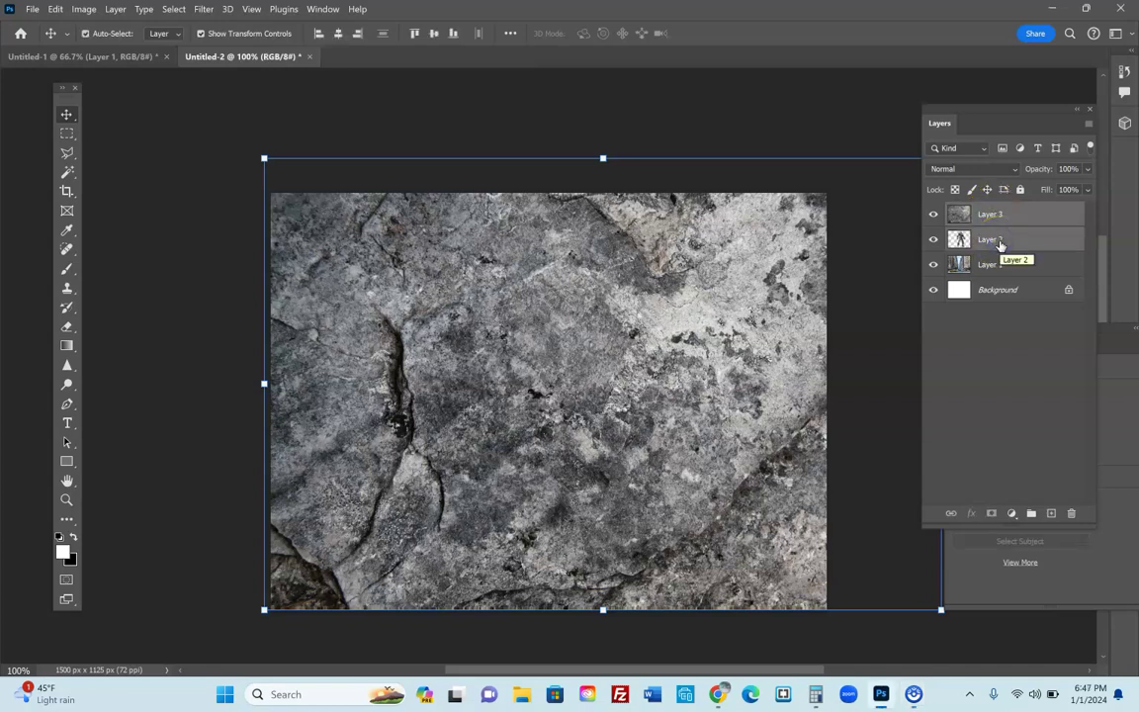
{"action": "left_click", "coordinate": [959, 240]}
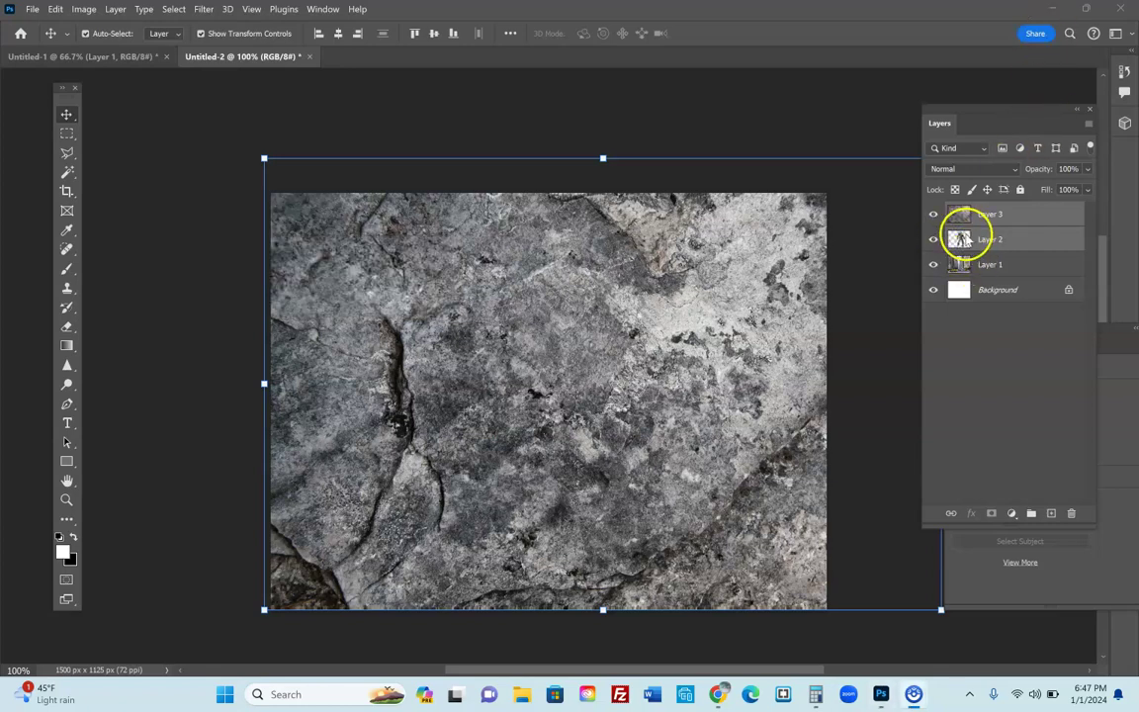
{"action": "left_click", "coordinate": [959, 240], "text": "ctrl"}
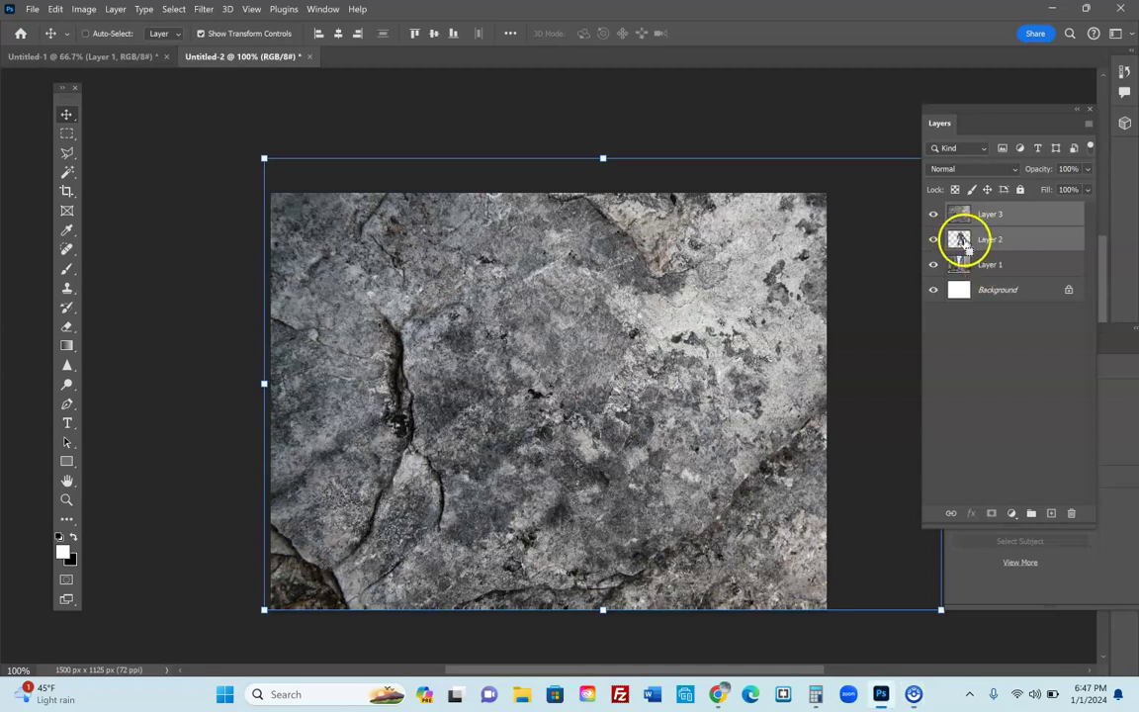
{"action": "left_click", "coordinate": [959, 239], "text": "ctrl"}
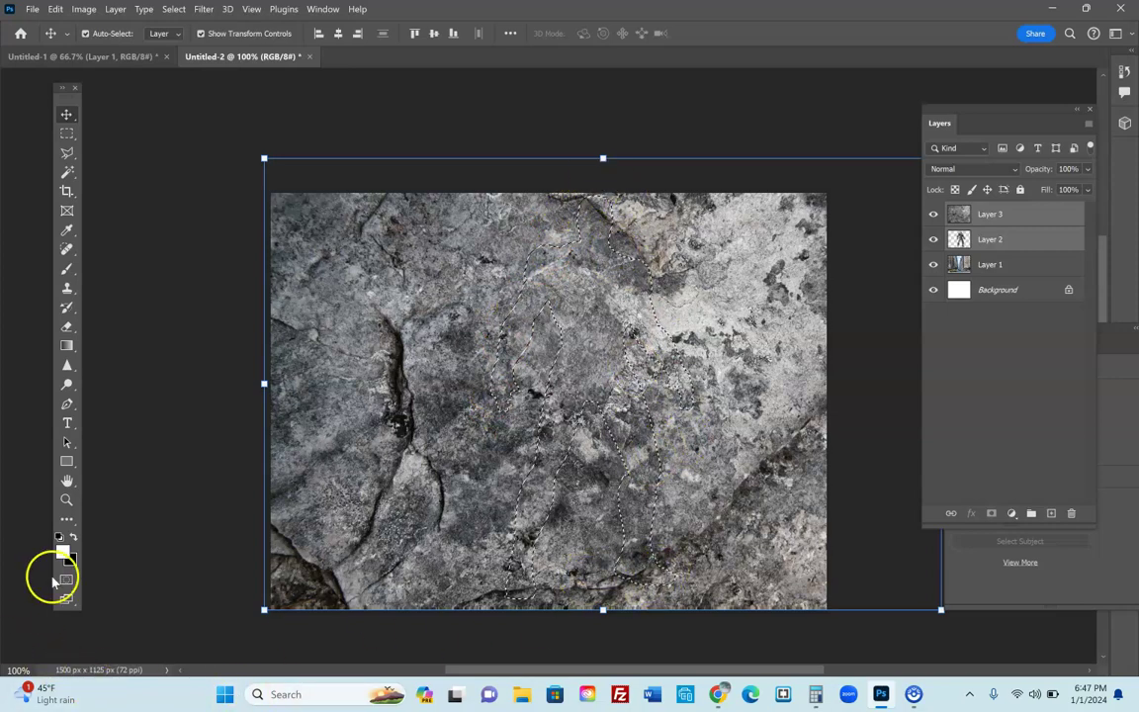
{"action": "key", "text": "ctrl+d"}
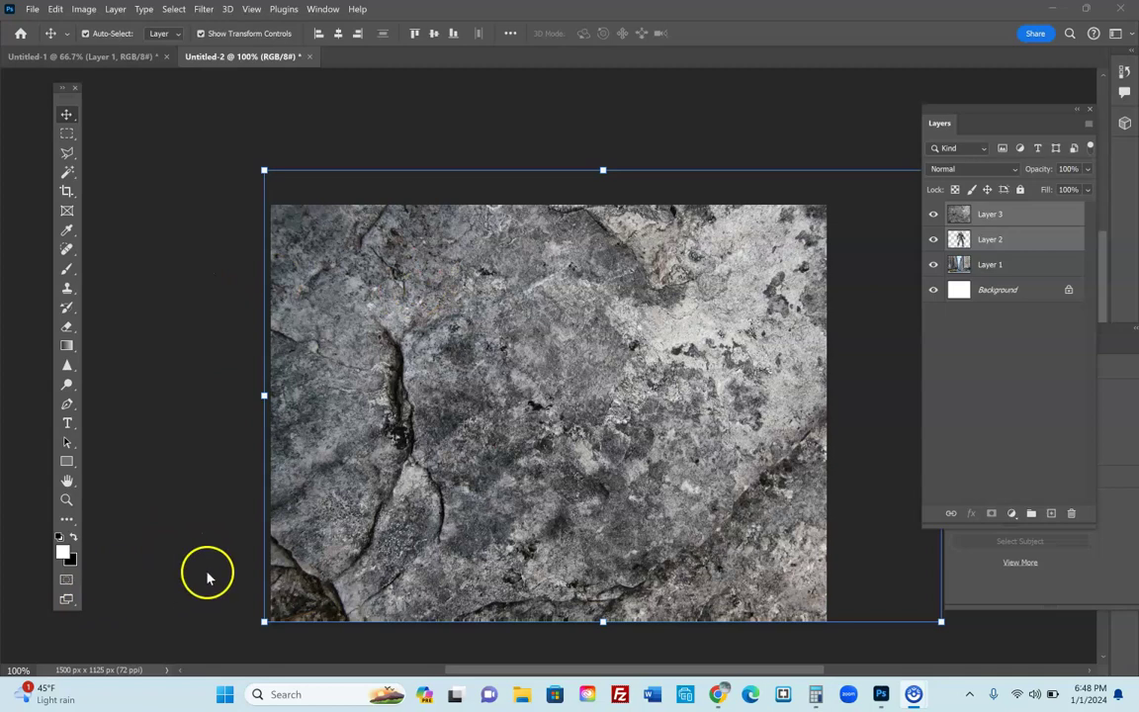
{"action": "scroll", "coordinate": [709, 343], "scroll_direction": "down", "scroll_amount": 2}
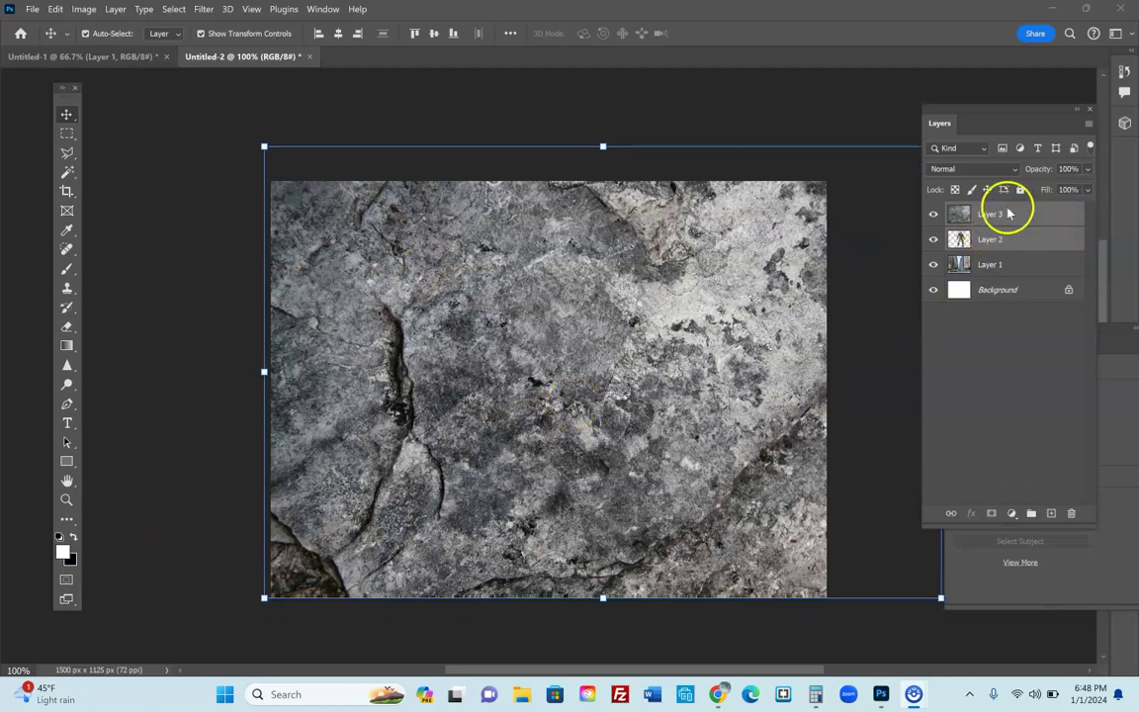
{"action": "left_click", "coordinate": [960, 239], "text": "ctrl"}
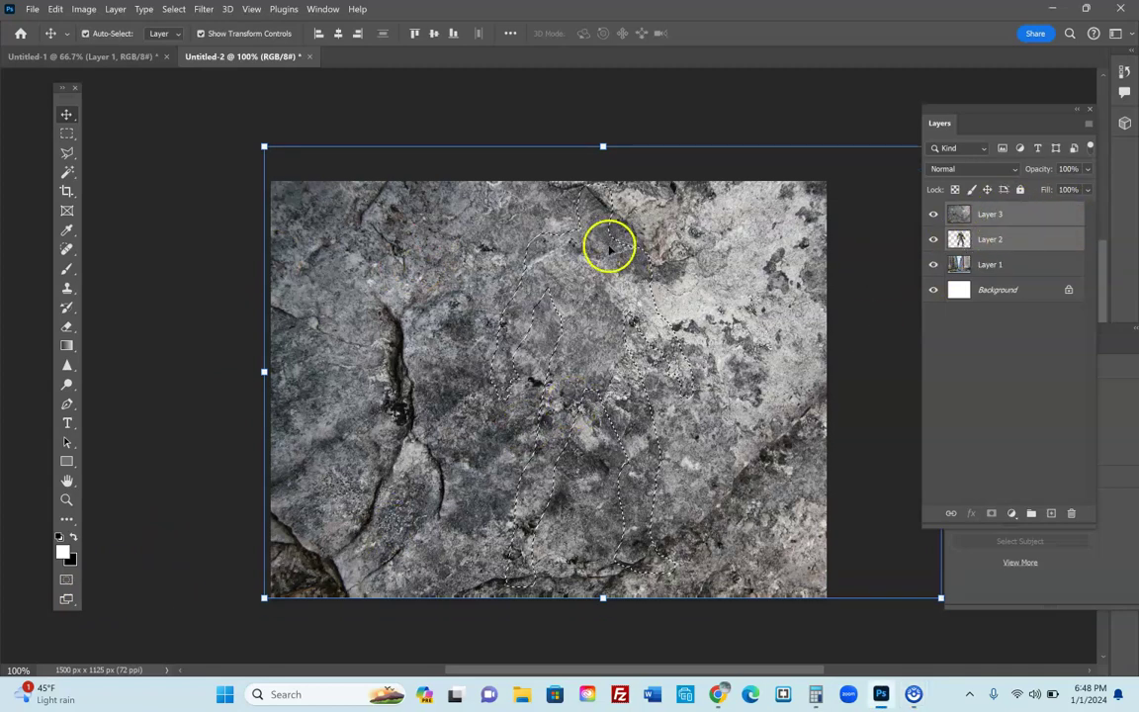
{"action": "left_click", "coordinate": [1037, 215]}
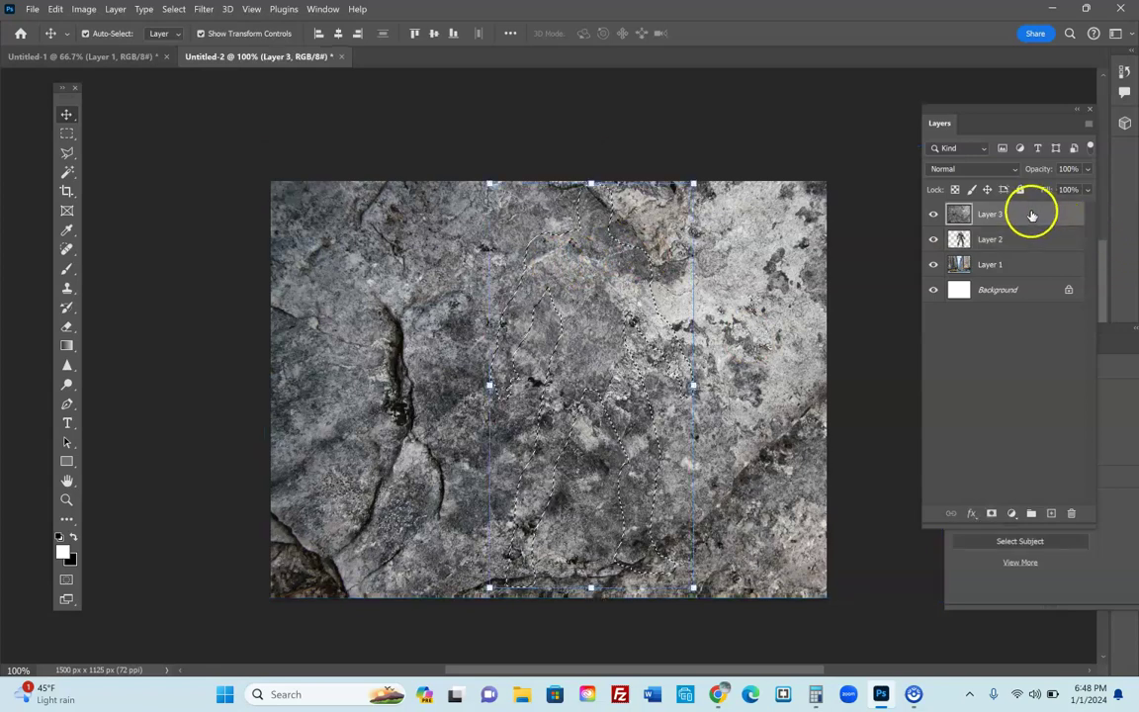
- Add a layer mask to Layer 3 from the Iron Man selection and target the texture's pixels
{"action": "left_click", "coordinate": [992, 513]}
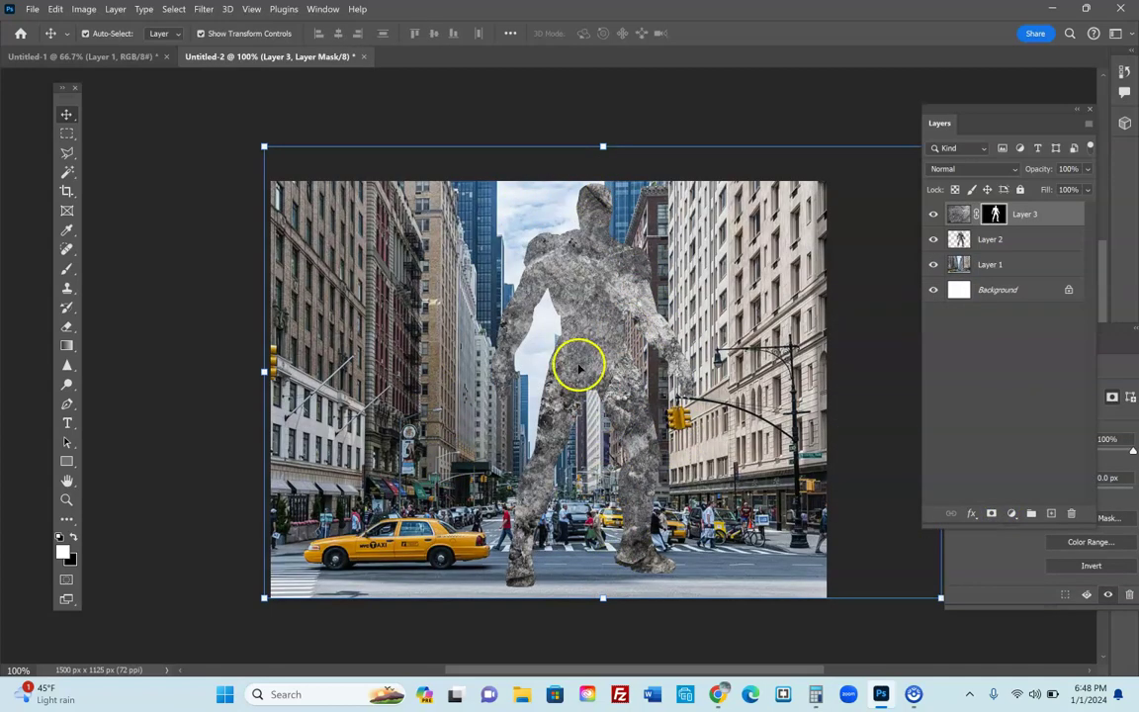
{"action": "scroll", "coordinate": [416, 504], "scroll_direction": "up", "scroll_amount": 1}
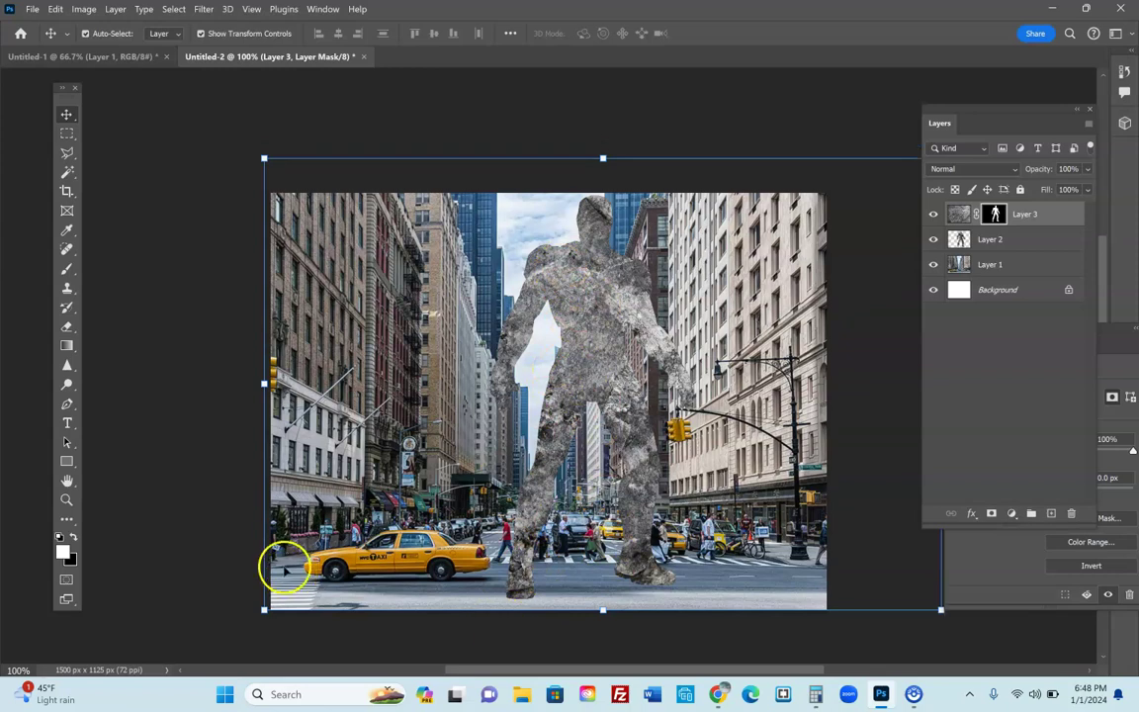
{"action": "scroll", "coordinate": [183, 636], "scroll_direction": "up", "scroll_amount": 2}
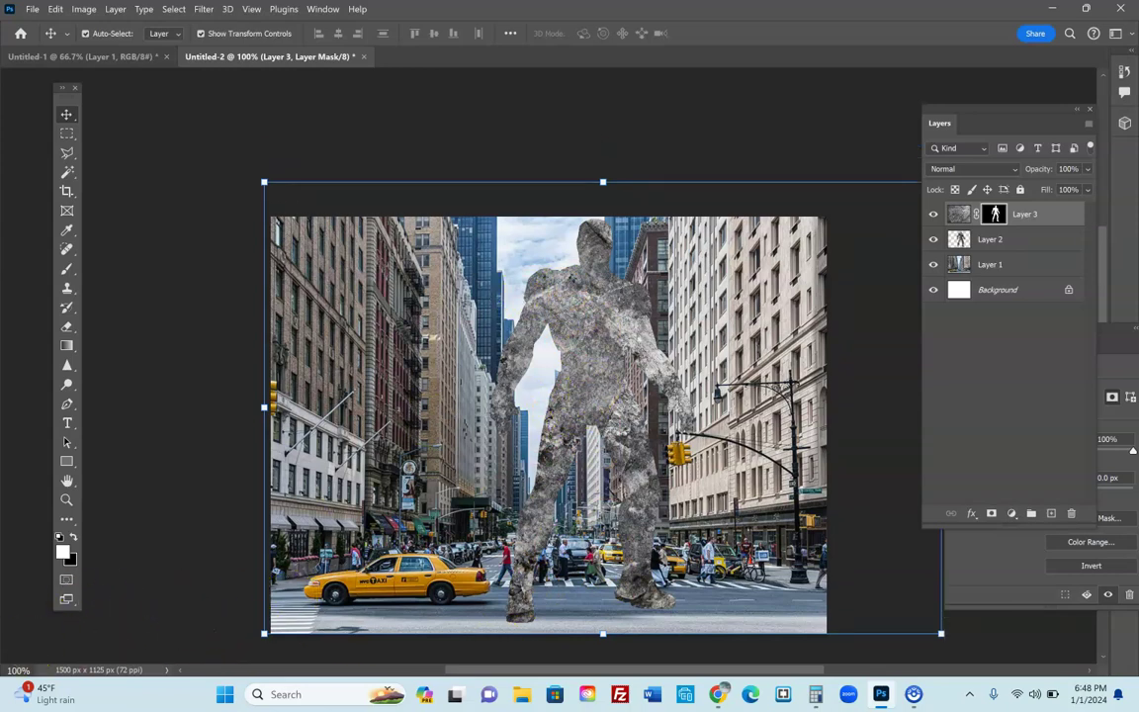
{"action": "left_click", "coordinate": [958, 213]}
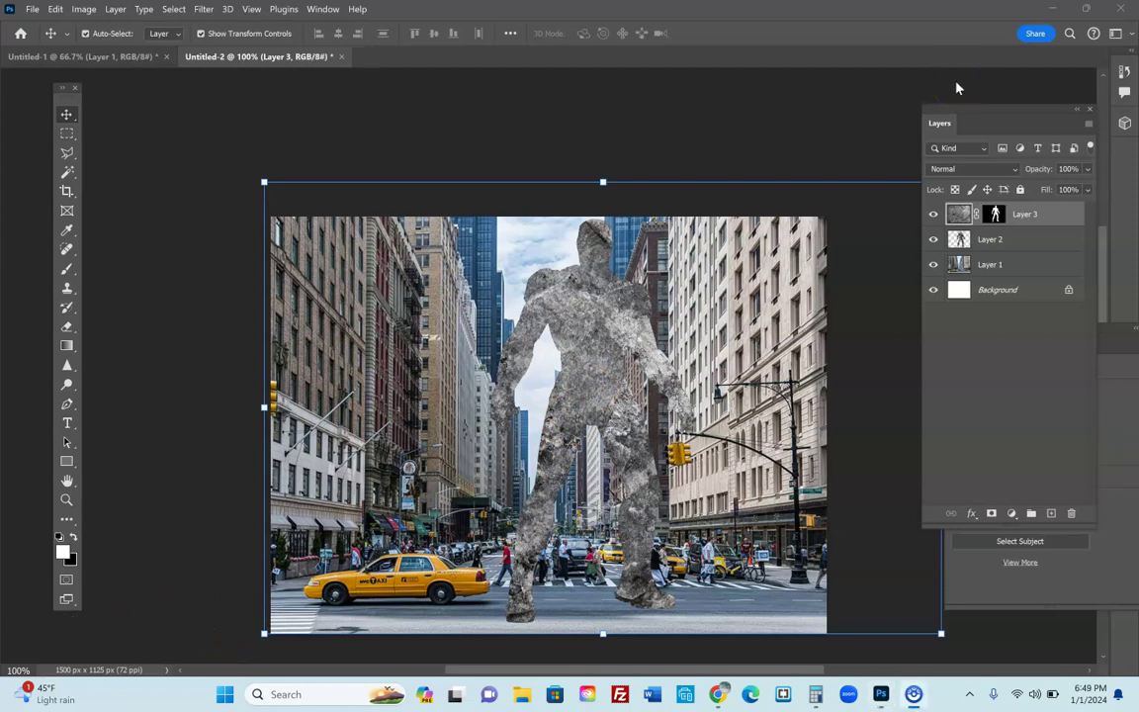
- Switch the stone texture Layer 3's blend mode from Normal to Multiply
{"action": "left_click", "coordinate": [963, 216]}
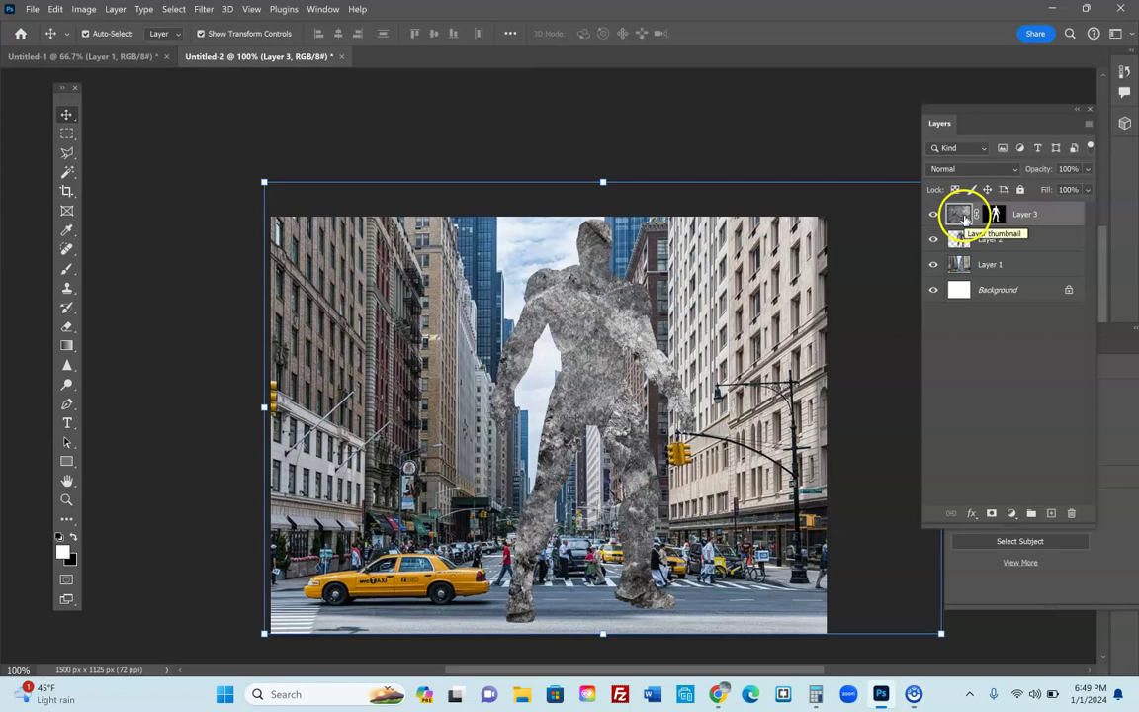
{"action": "left_click", "coordinate": [1016, 170]}
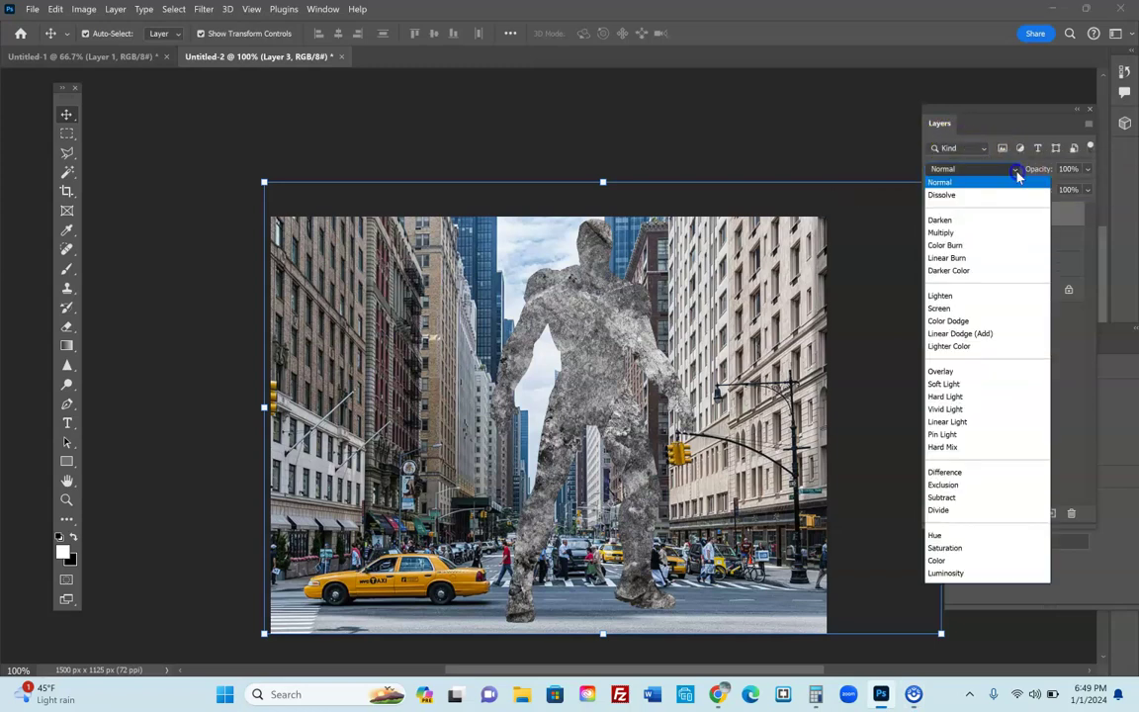
{"action": "left_click", "coordinate": [960, 234]}
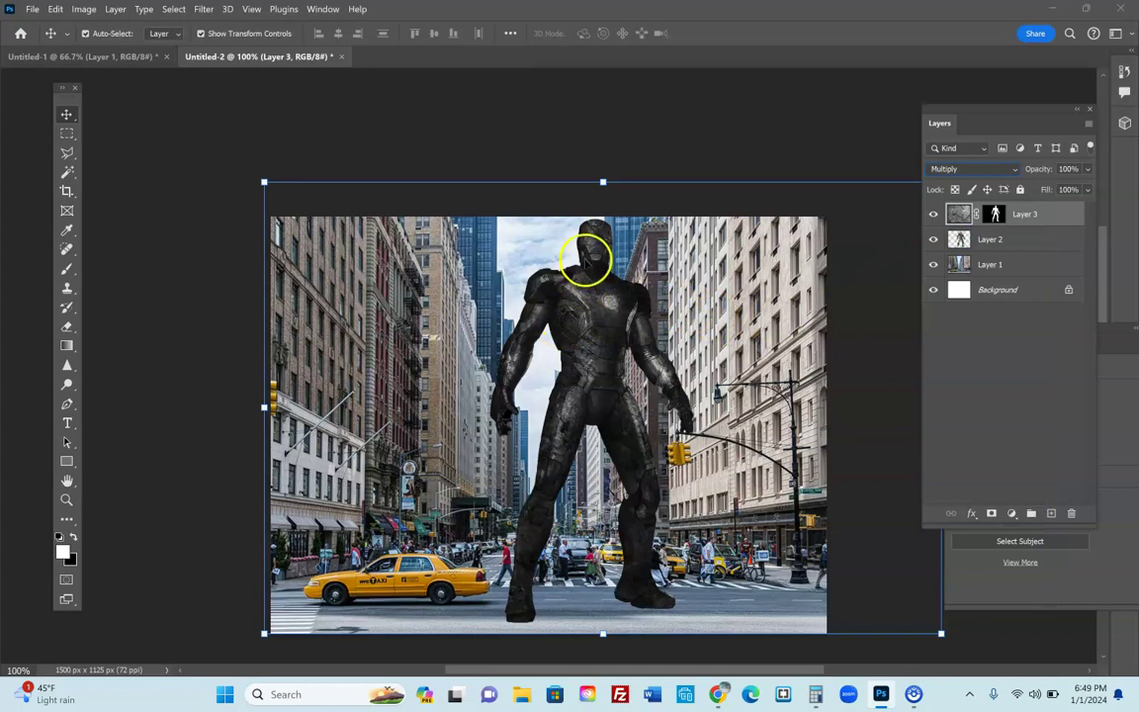
{"action": "scroll", "coordinate": [175, 569], "scroll_direction": "up", "scroll_amount": 1}
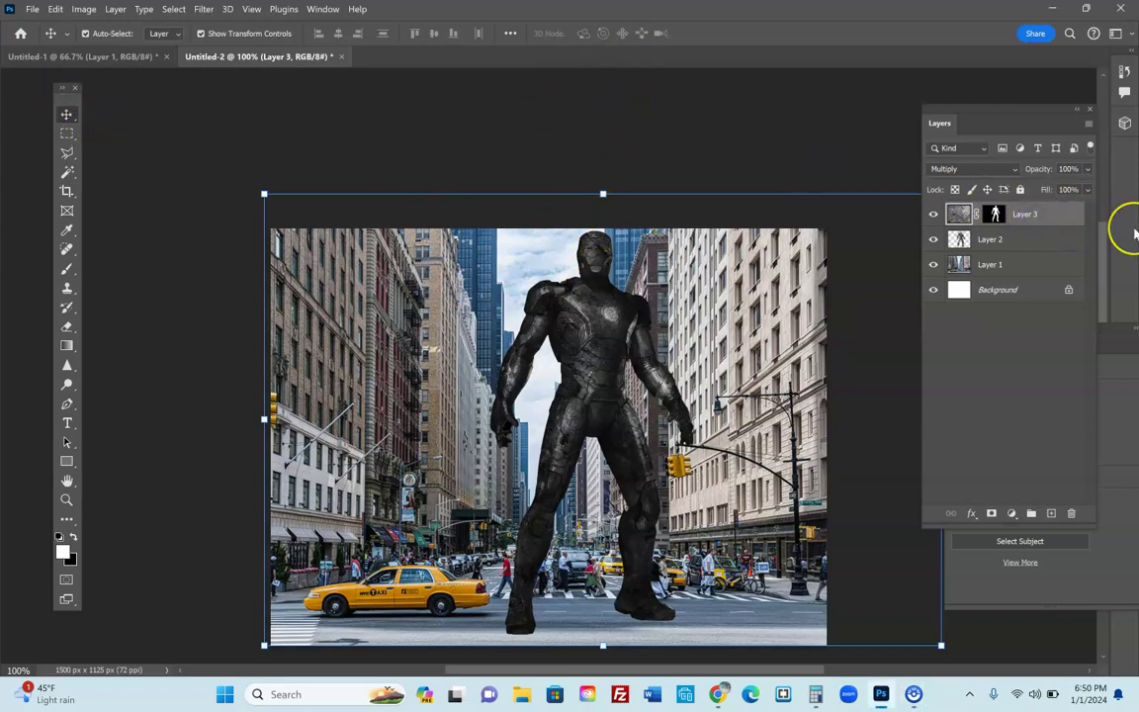
- Apply Levels (Ctrl+L) to the stone texture with white input 158 and midtones 0.92
{"action": "key", "text": "ctrl+l"}
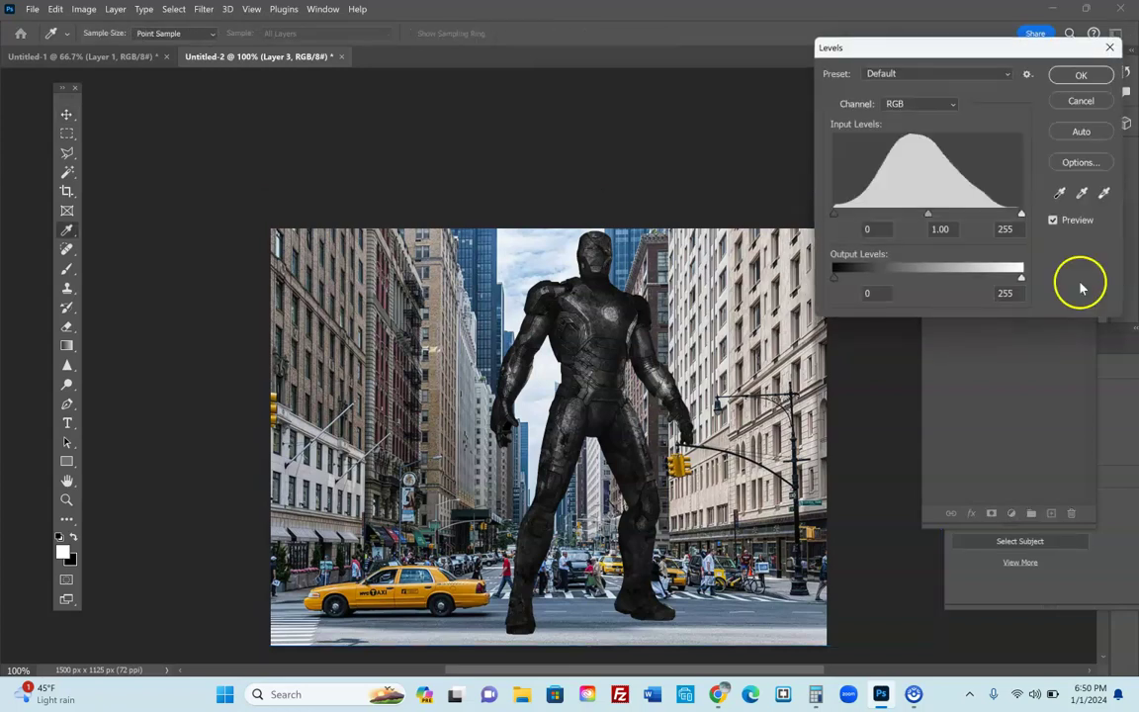
{"action": "left_click_drag", "start_coordinate": [1022, 214], "coordinate": [1071, 223]}
{"action": "left_click_drag", "start_coordinate": [989, 230], "coordinate": [890, 219]}
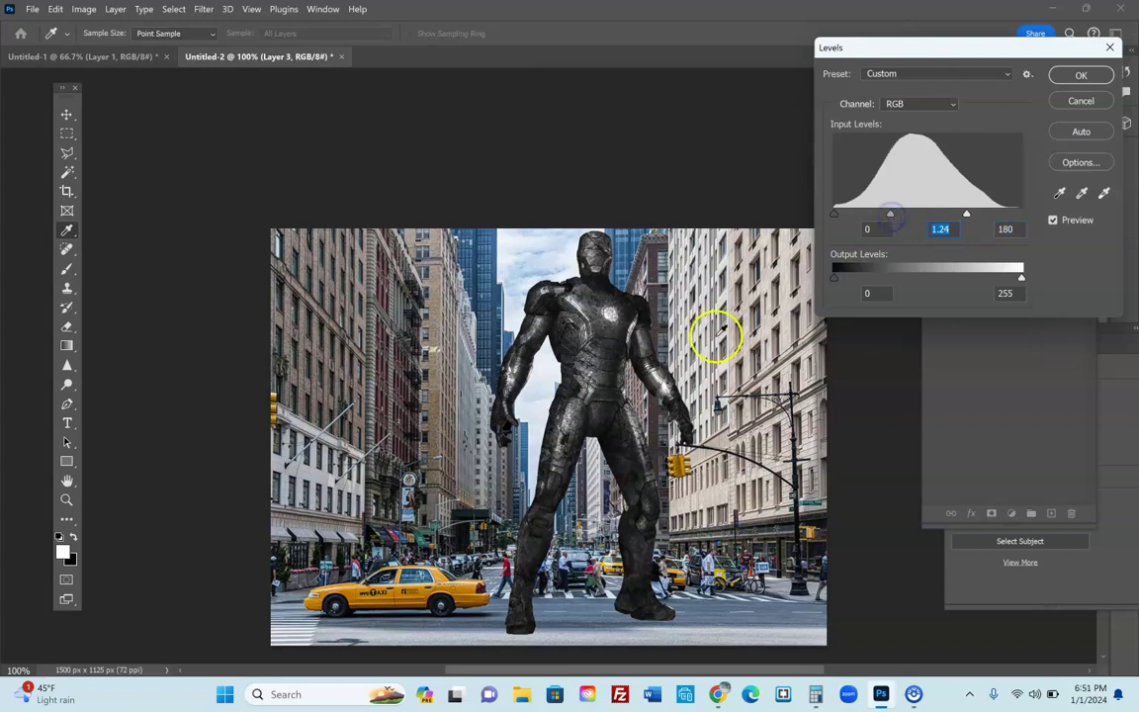
{"action": "left_click_drag", "start_coordinate": [961, 216], "coordinate": [843, 229]}
{"action": "left_click_drag", "start_coordinate": [758, 234], "coordinate": [962, 230]}
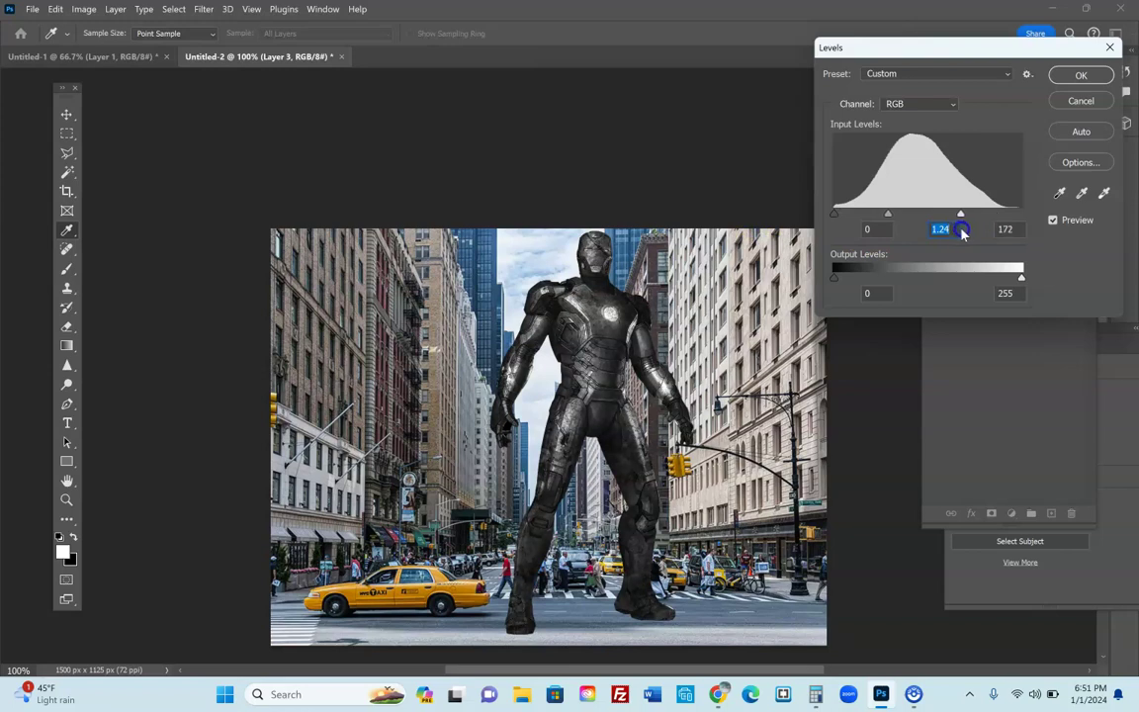
{"action": "left_click_drag", "start_coordinate": [963, 230], "coordinate": [957, 234]}
{"action": "mouse_move", "coordinate": [885, 215]}
{"action": "left_mouse_down"}
{"action": "mouse_move", "coordinate": [908, 217]}
{"action": "mouse_move", "coordinate": [896, 217]}
{"action": "left_mouse_up"}
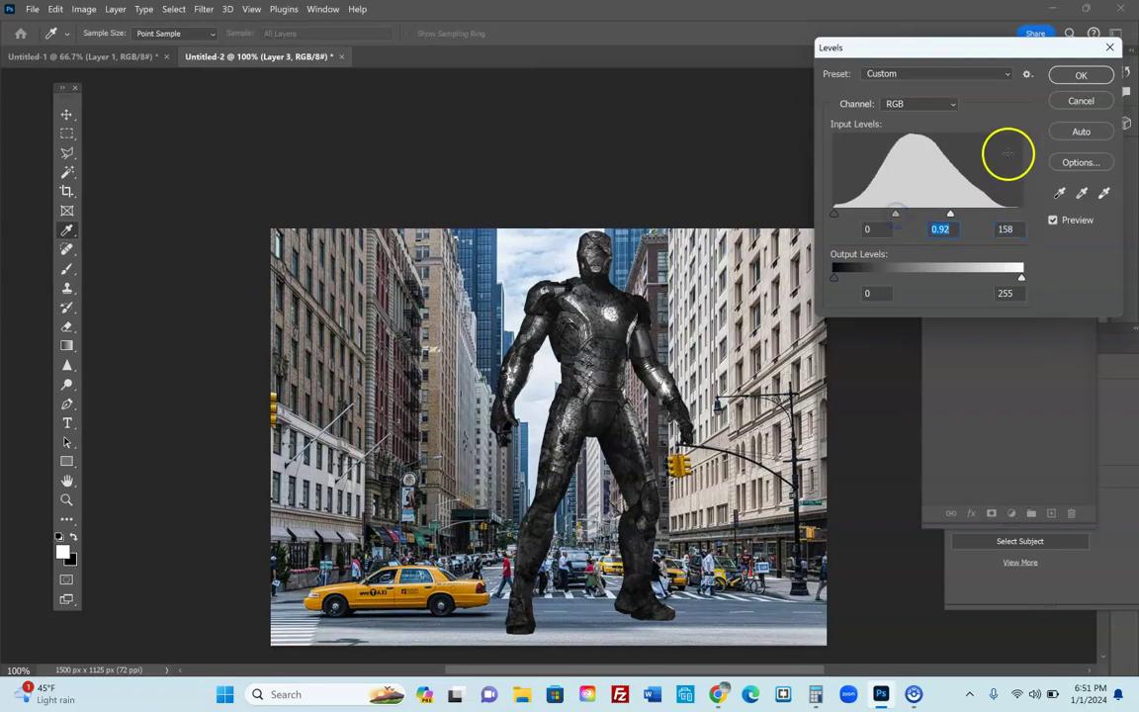
{"action": "left_click", "coordinate": [1081, 76]}
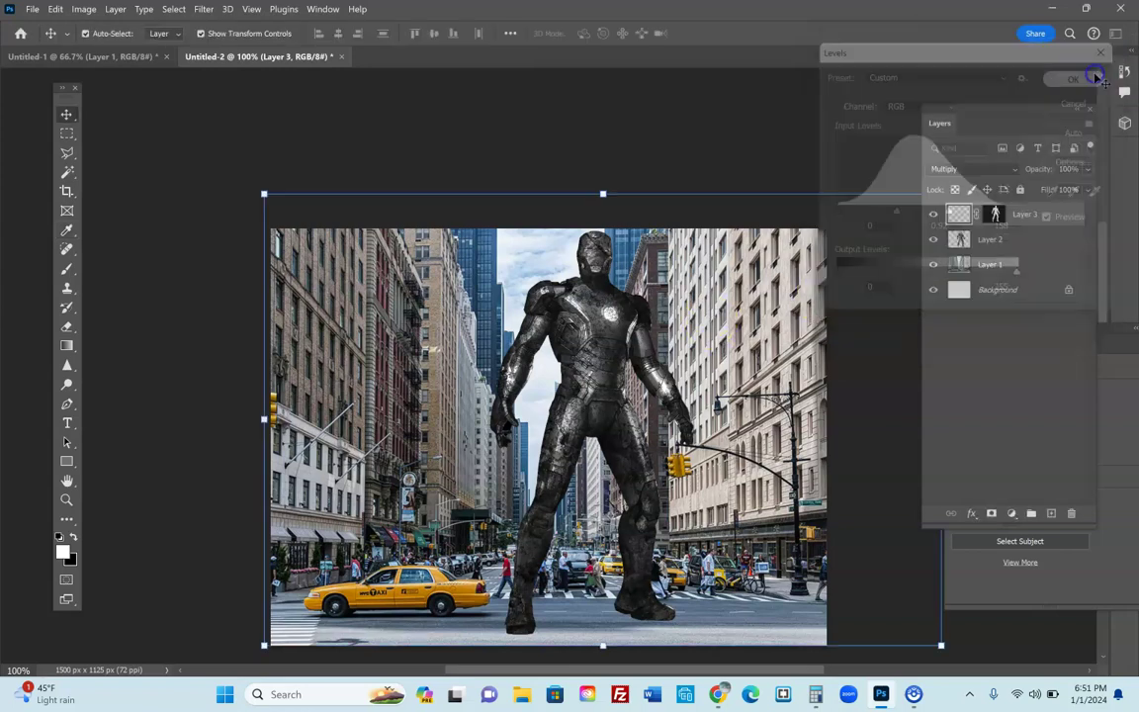
- Make Iron Man's Layer 2 active and apply Image > Adjustments > Levels with white input 129
{"action": "left_click", "coordinate": [1028, 240]}
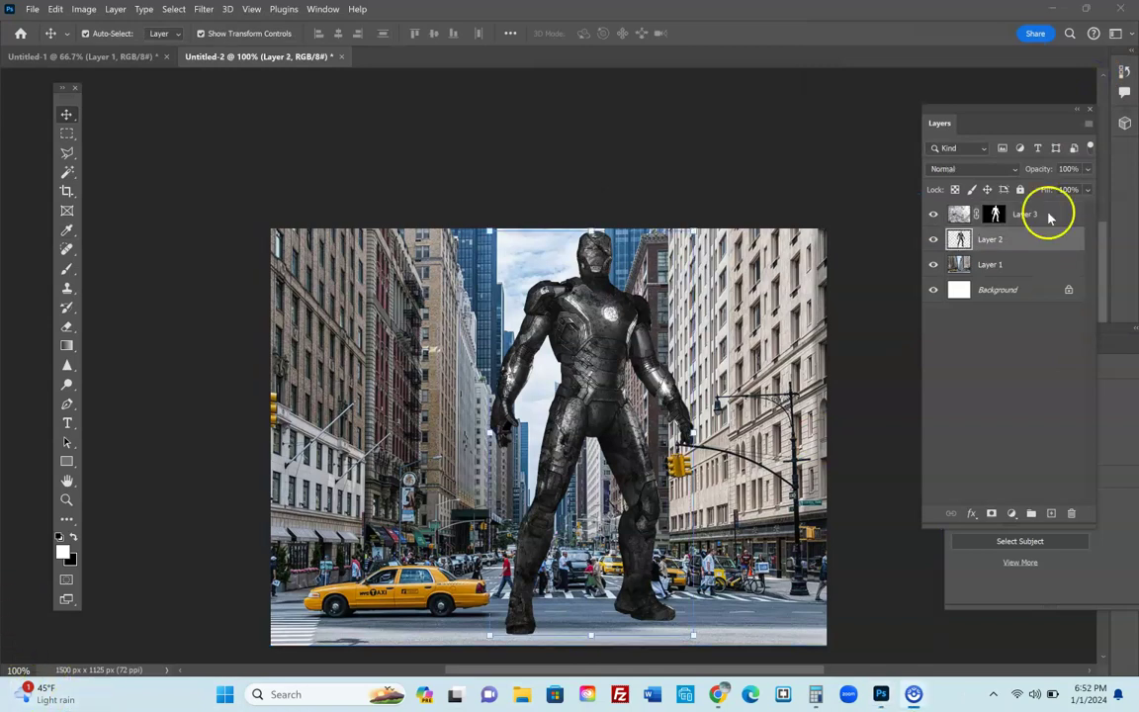
{"action": "left_click", "coordinate": [1043, 215]}
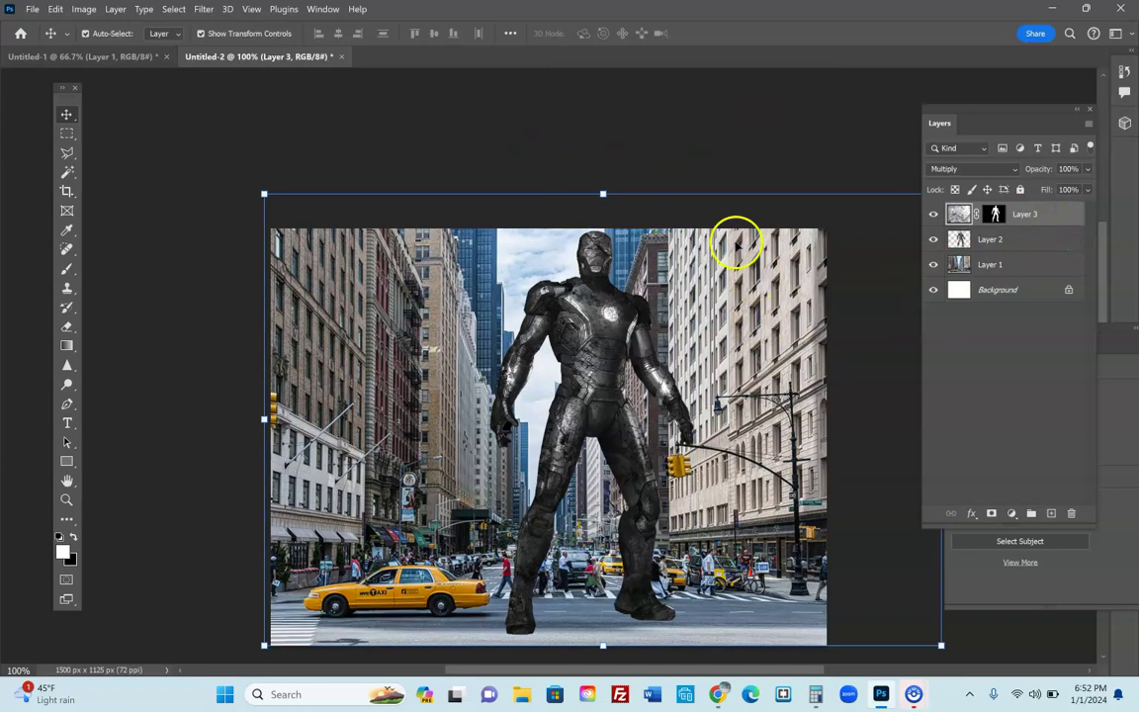
{"action": "left_click", "coordinate": [1024, 240]}
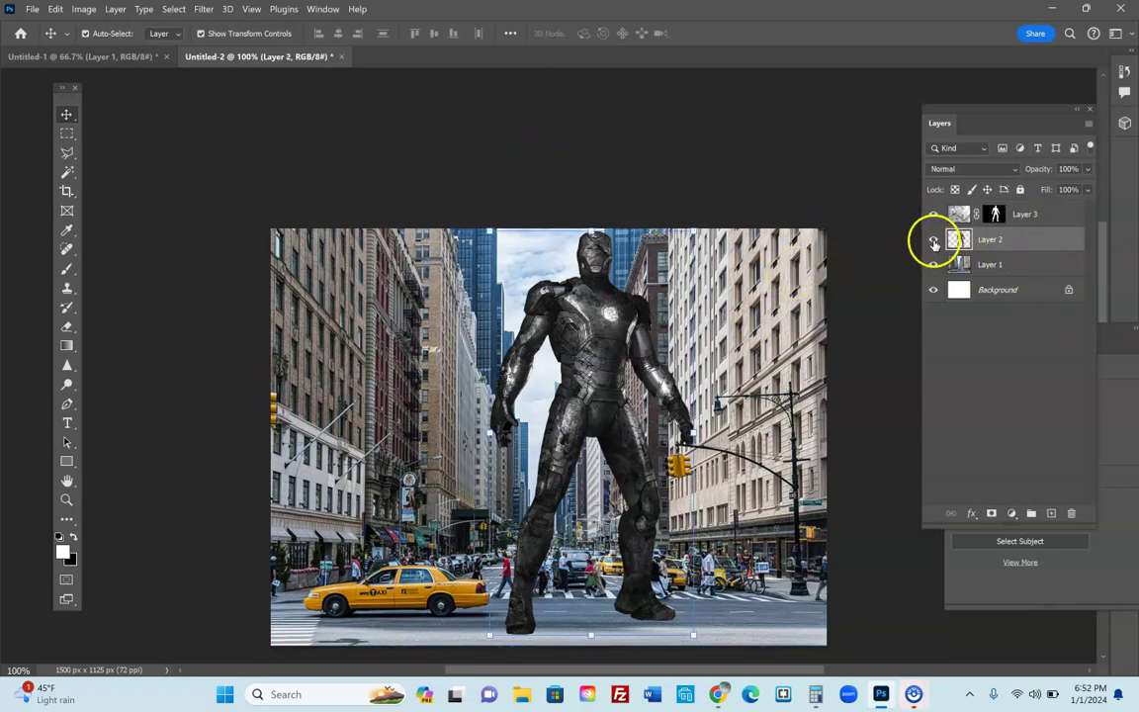
{"action": "scroll", "coordinate": [564, 128], "scroll_direction": "down", "scroll_amount": 1}
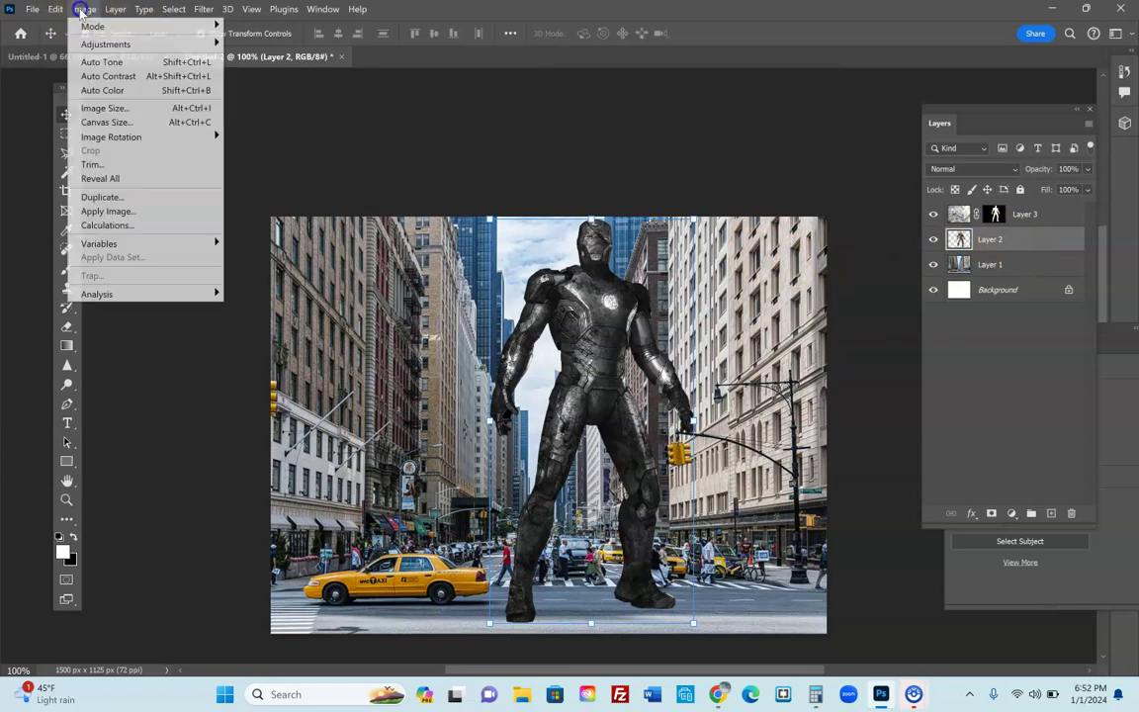
{"action": "mouse_move", "coordinate": [102, 43]}
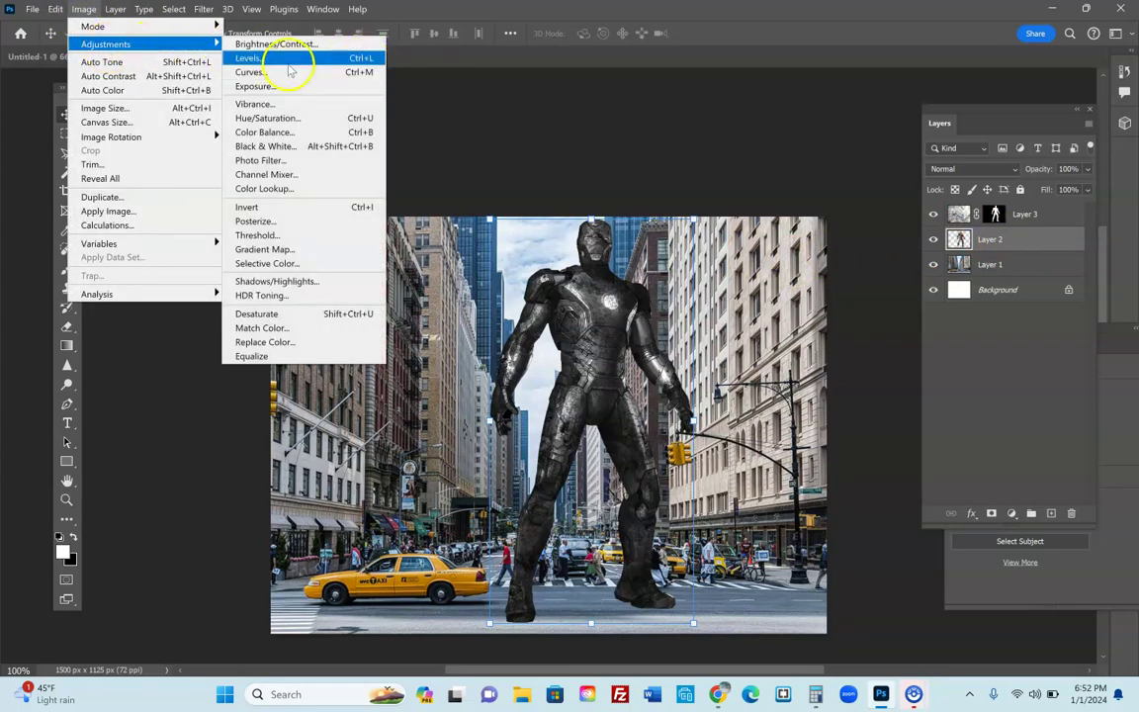
{"action": "left_click", "coordinate": [302, 64]}
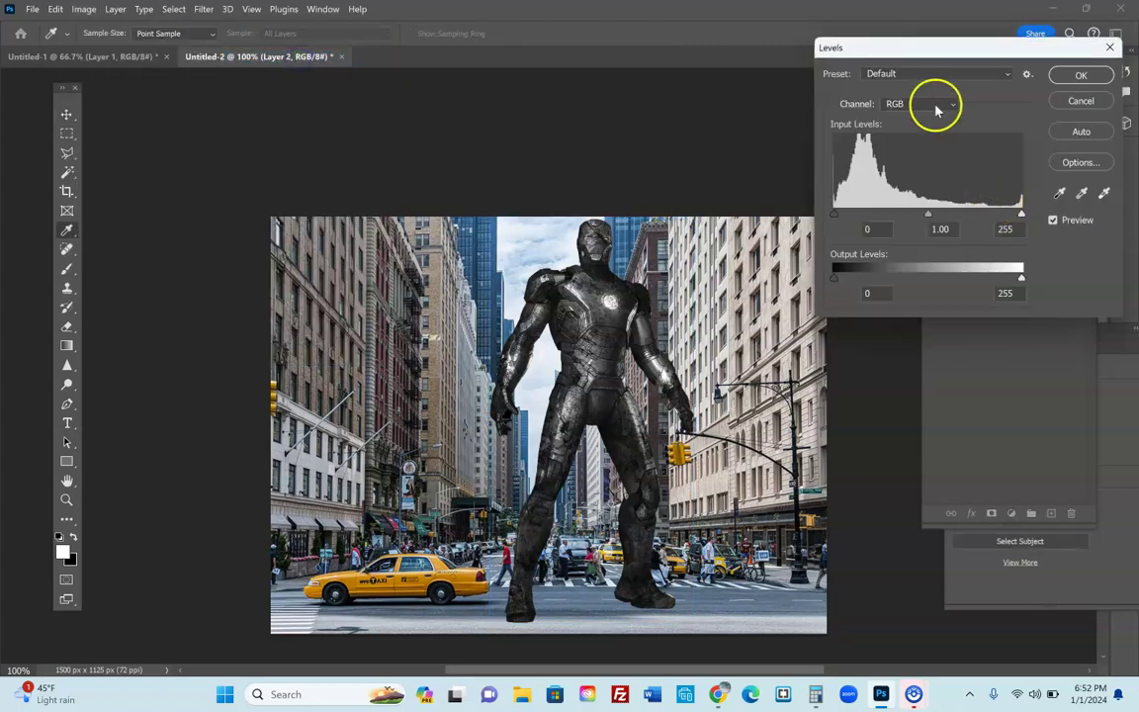
{"action": "left_click_drag", "start_coordinate": [940, 50], "coordinate": [967, 146]}
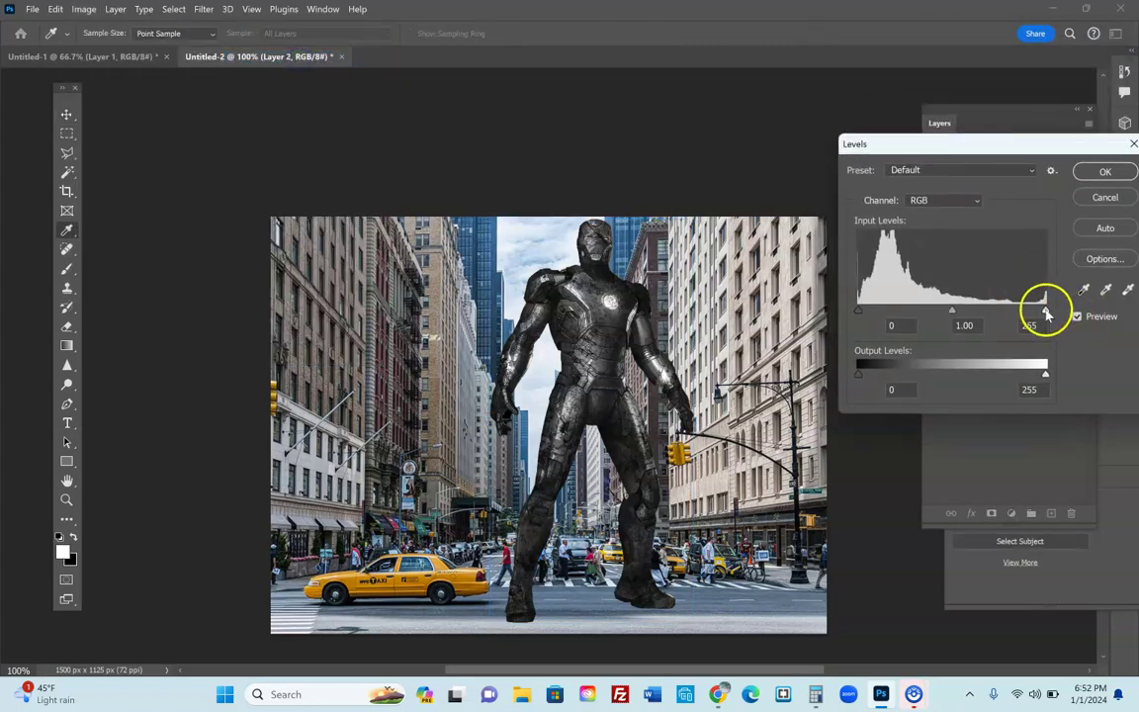
{"action": "left_click_drag", "start_coordinate": [1045, 313], "coordinate": [954, 314]}
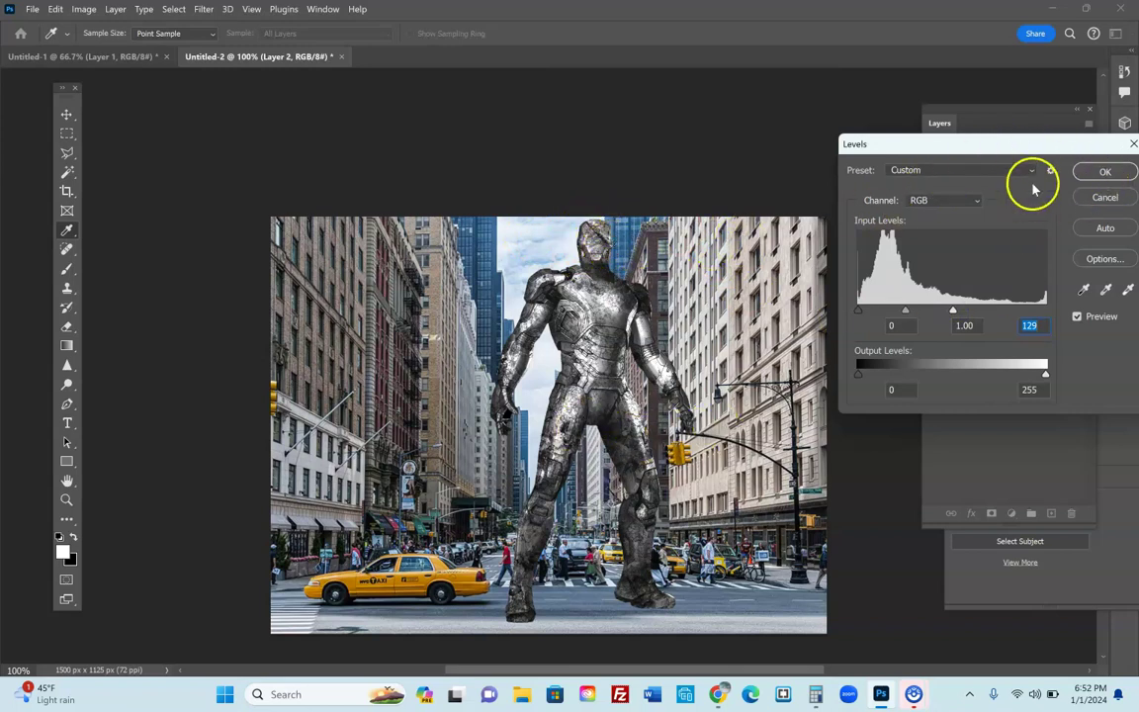
{"action": "left_click", "coordinate": [1104, 172]}
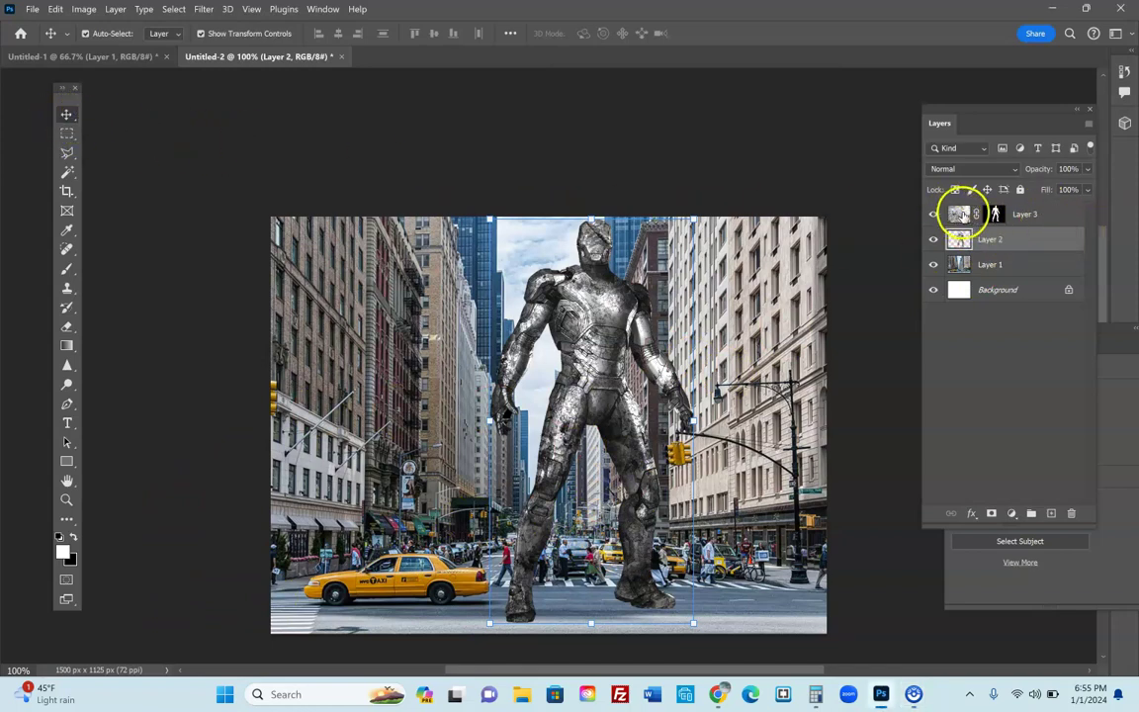
- Make Layer 3 active and set a black 40 px Soft Round brush at 40% opacity in Multiply mode
{"action": "left_click", "coordinate": [963, 214]}
{"action": "left_click", "coordinate": [1069, 216]}
{"action": "left_click", "coordinate": [1013, 232]}
{"action": "left_click", "coordinate": [947, 219]}
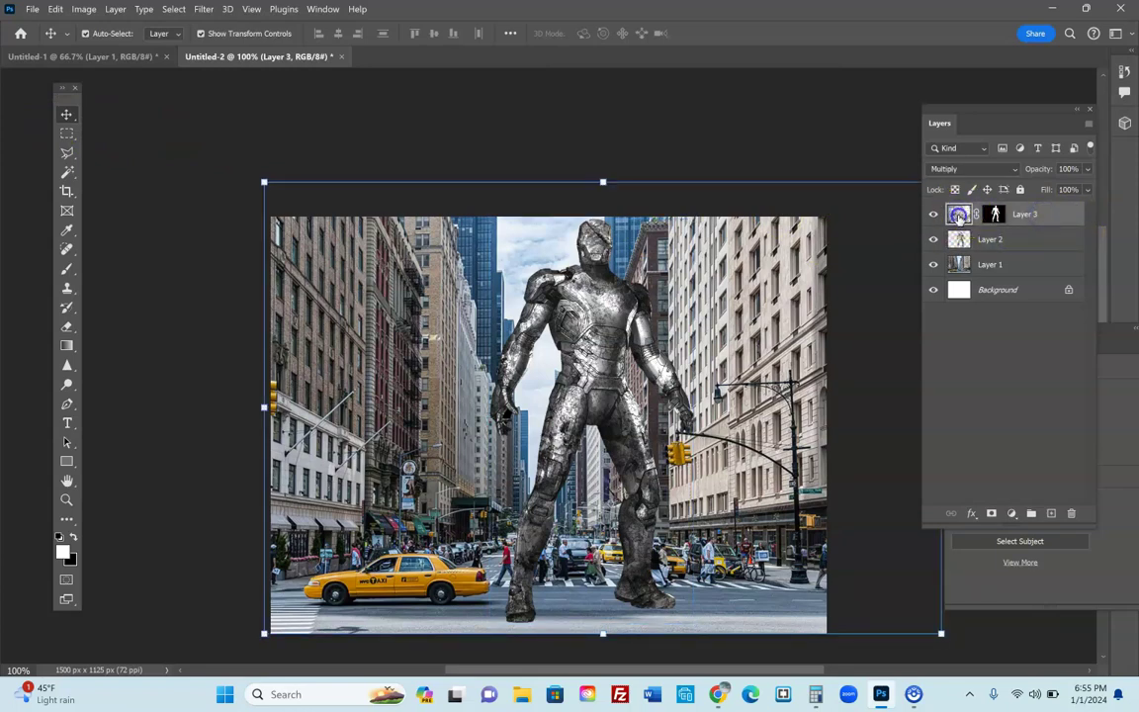
{"action": "left_click", "coordinate": [66, 274]}
{"action": "left_click", "coordinate": [71, 537]}
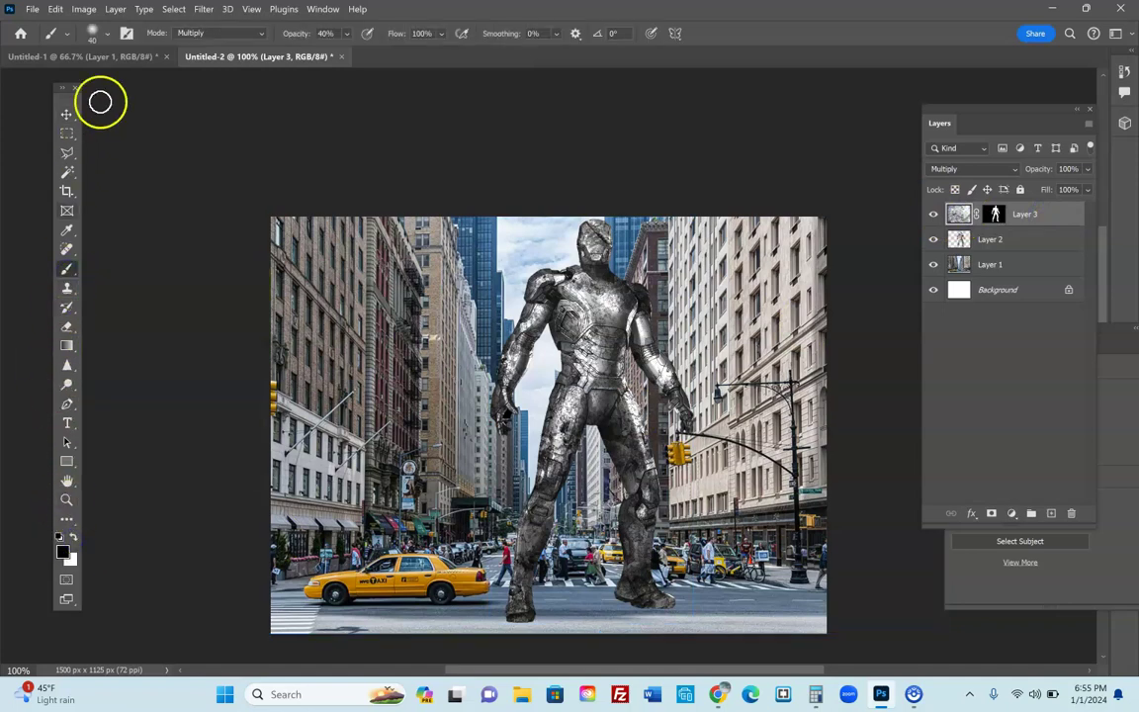
{"action": "left_click", "coordinate": [107, 35]}
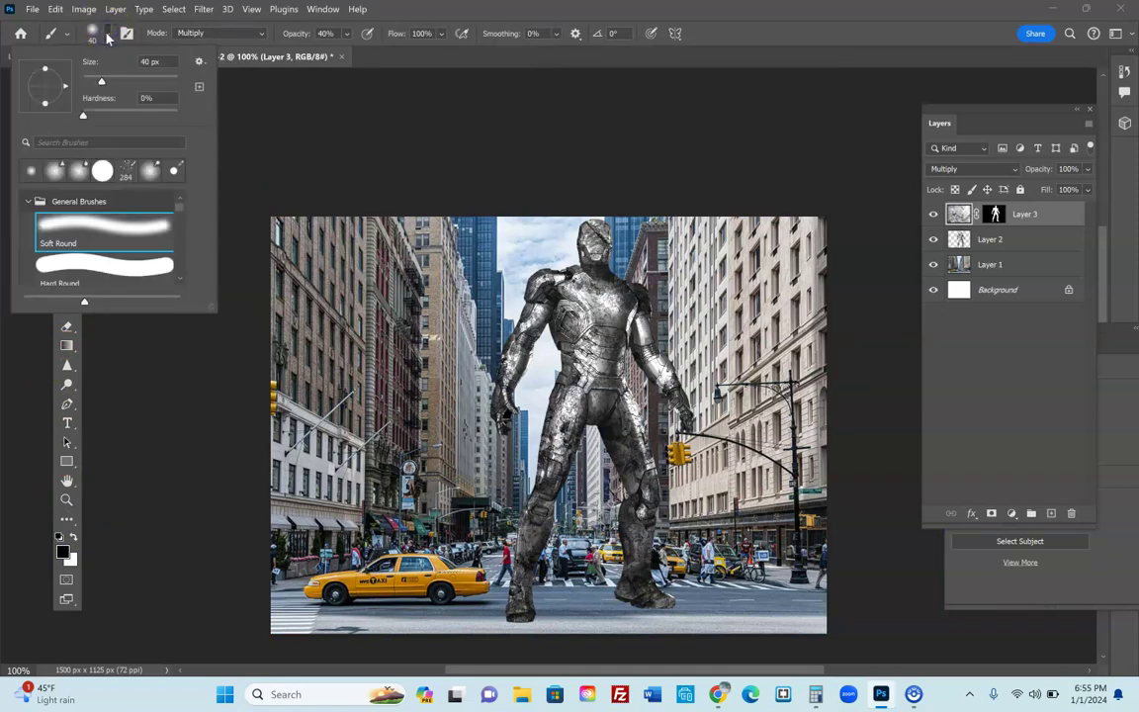
{"action": "left_click_drag", "start_coordinate": [101, 75], "coordinate": [103, 87]}
{"action": "left_click", "coordinate": [263, 34]}
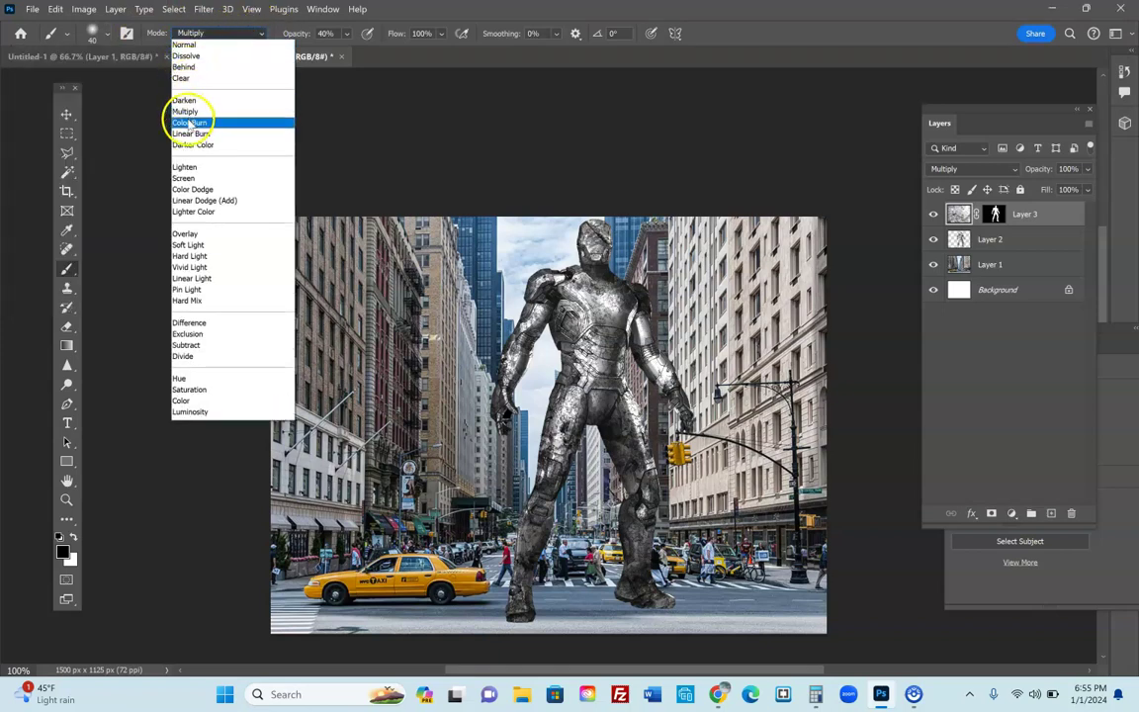
{"action": "left_click", "coordinate": [187, 112]}
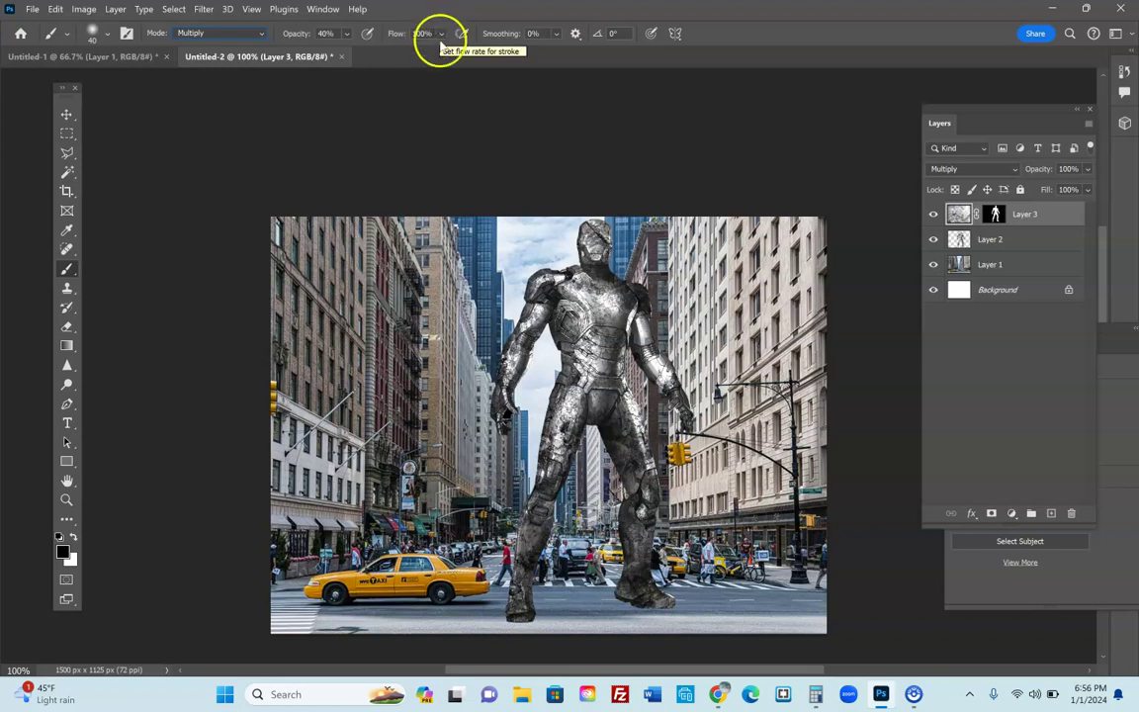
- Paint soft shadows over the left shoulder, arm and torso up to the neck
{"action": "left_click_drag", "start_coordinate": [554, 317], "coordinate": [527, 345]}
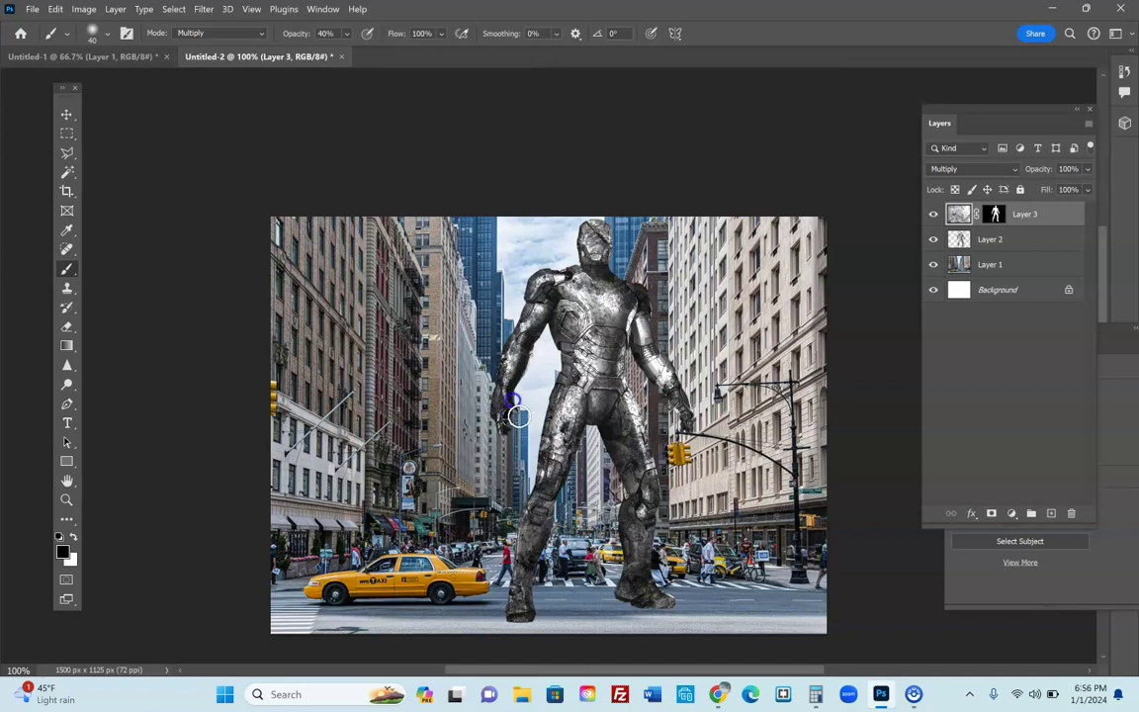
{"action": "left_click_drag", "start_coordinate": [516, 433], "coordinate": [560, 388]}
{"action": "mouse_move", "coordinate": [550, 438]}
{"action": "left_mouse_down"}
{"action": "mouse_move", "coordinate": [556, 389]}
{"action": "mouse_move", "coordinate": [541, 471]}
{"action": "mouse_move", "coordinate": [567, 363]}
{"action": "mouse_move", "coordinate": [563, 324]}
{"action": "mouse_move", "coordinate": [556, 316]}
{"action": "mouse_move", "coordinate": [562, 347]}
{"action": "mouse_move", "coordinate": [552, 325]}
{"action": "mouse_move", "coordinate": [569, 358]}
{"action": "mouse_move", "coordinate": [564, 322]}
{"action": "mouse_move", "coordinate": [577, 346]}
{"action": "mouse_move", "coordinate": [575, 385]}
{"action": "mouse_move", "coordinate": [586, 254]}
{"action": "mouse_move", "coordinate": [647, 311]}
{"action": "mouse_move", "coordinate": [612, 418]}
{"action": "left_mouse_up"}
{"action": "left_click", "coordinate": [590, 268]}
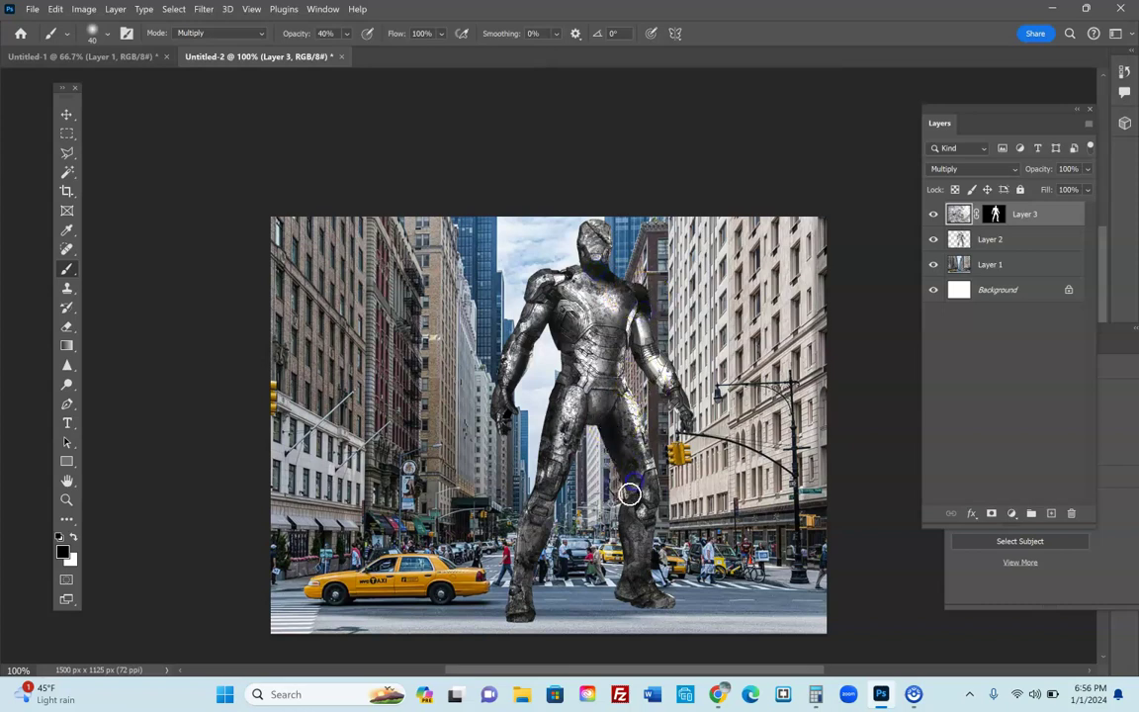
- Shade both legs, deepen the chest shading, and paint the head grey to match
{"action": "mouse_move", "coordinate": [621, 540]}
{"action": "left_mouse_down"}
{"action": "mouse_move", "coordinate": [628, 510]}
{"action": "mouse_move", "coordinate": [623, 600]}
{"action": "mouse_move", "coordinate": [636, 556]}
{"action": "mouse_move", "coordinate": [581, 526]}
{"action": "mouse_move", "coordinate": [544, 481]}
{"action": "mouse_move", "coordinate": [533, 418]}
{"action": "mouse_move", "coordinate": [551, 456]}
{"action": "left_mouse_up"}
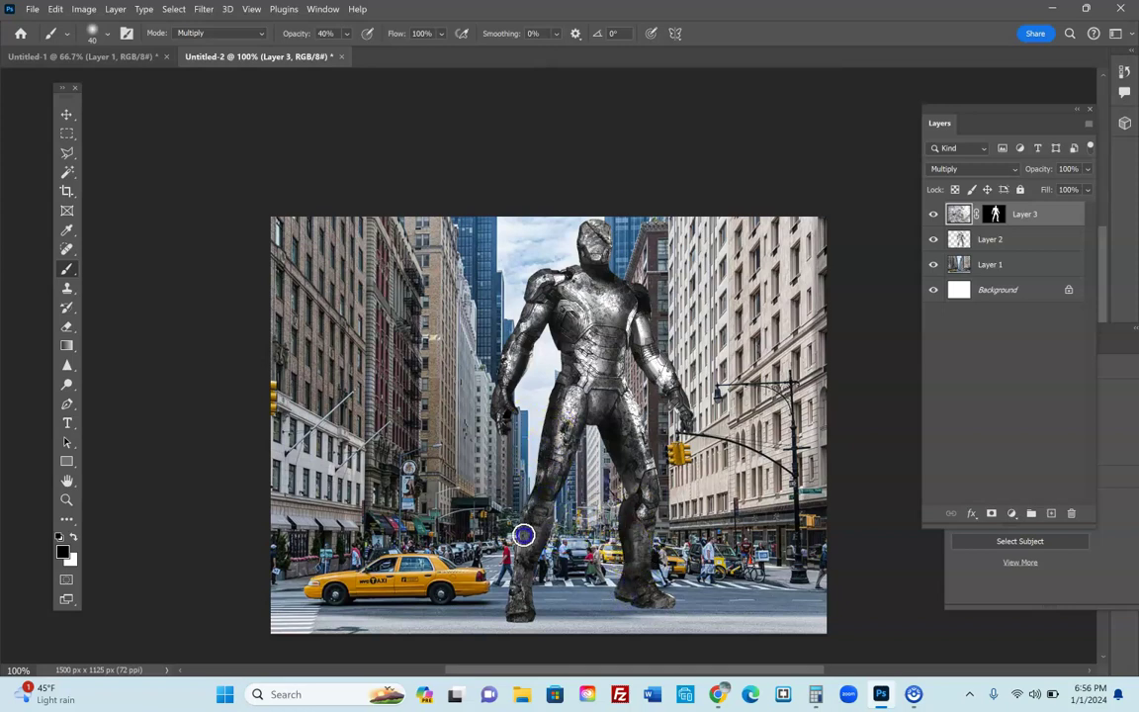
{"action": "mouse_move", "coordinate": [505, 619]}
{"action": "left_mouse_down"}
{"action": "mouse_move", "coordinate": [544, 450]}
{"action": "mouse_move", "coordinate": [544, 330]}
{"action": "mouse_move", "coordinate": [527, 362]}
{"action": "left_mouse_up"}
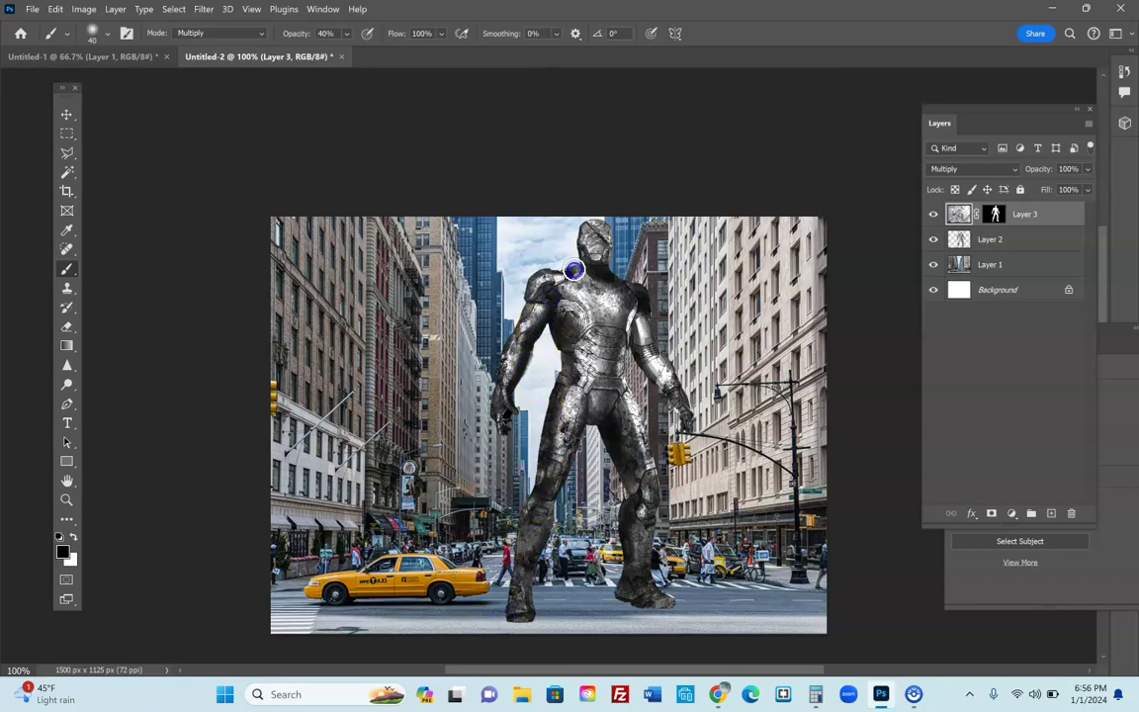
{"action": "mouse_move", "coordinate": [576, 267]}
{"action": "left_mouse_down"}
{"action": "mouse_move", "coordinate": [668, 320]}
{"action": "mouse_move", "coordinate": [618, 368]}
{"action": "mouse_move", "coordinate": [615, 422]}
{"action": "mouse_move", "coordinate": [633, 340]}
{"action": "left_mouse_up"}
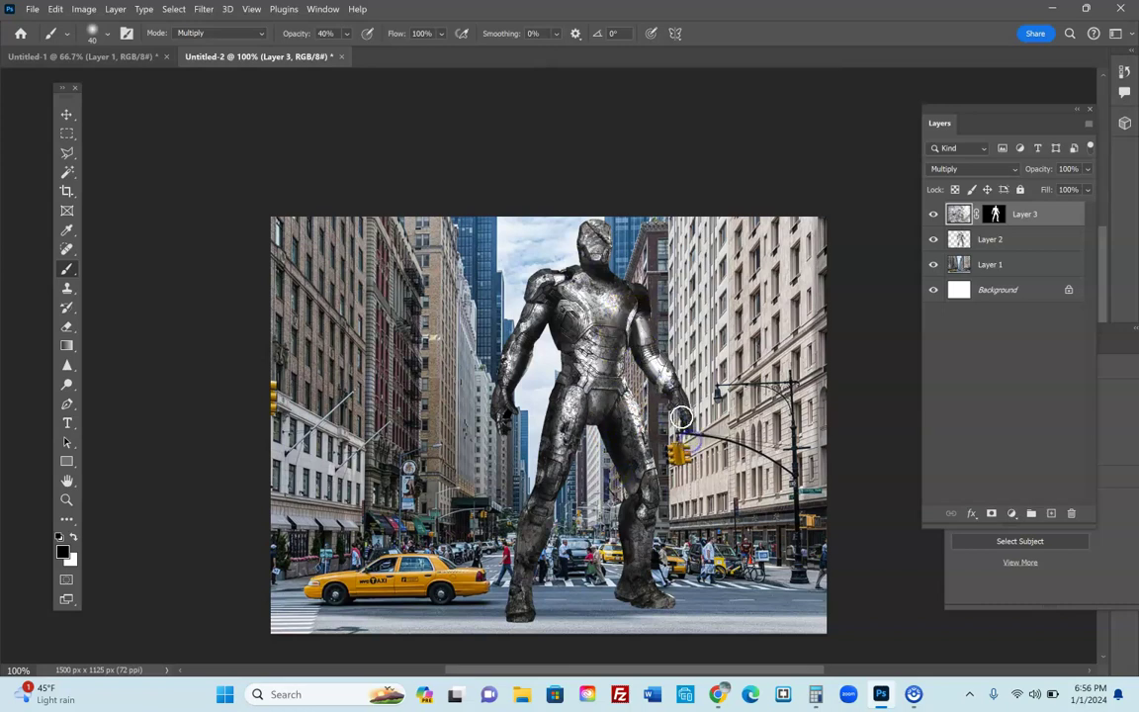
{"action": "scroll", "coordinate": [574, 509], "scroll_direction": "up", "scroll_amount": 1}
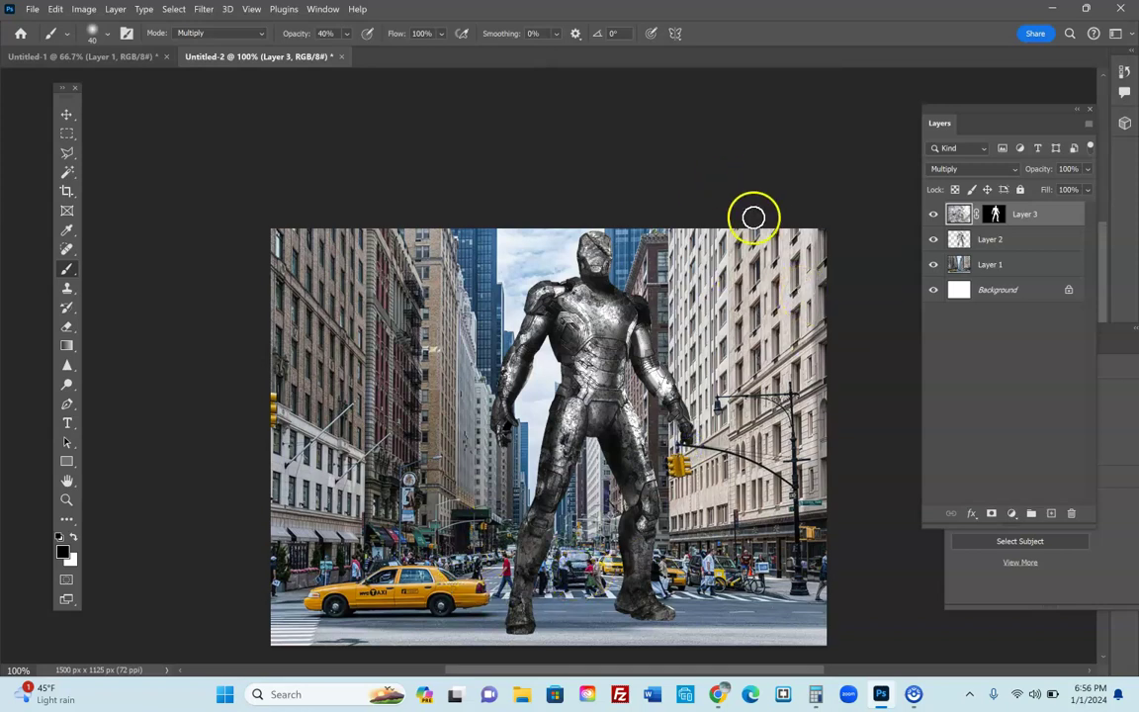
{"action": "mouse_move", "coordinate": [622, 250]}
{"action": "left_mouse_down"}
{"action": "mouse_move", "coordinate": [587, 240]}
{"action": "mouse_move", "coordinate": [591, 260]}
{"action": "mouse_move", "coordinate": [760, 386]}
{"action": "mouse_move", "coordinate": [592, 240]}
{"action": "left_mouse_up"}
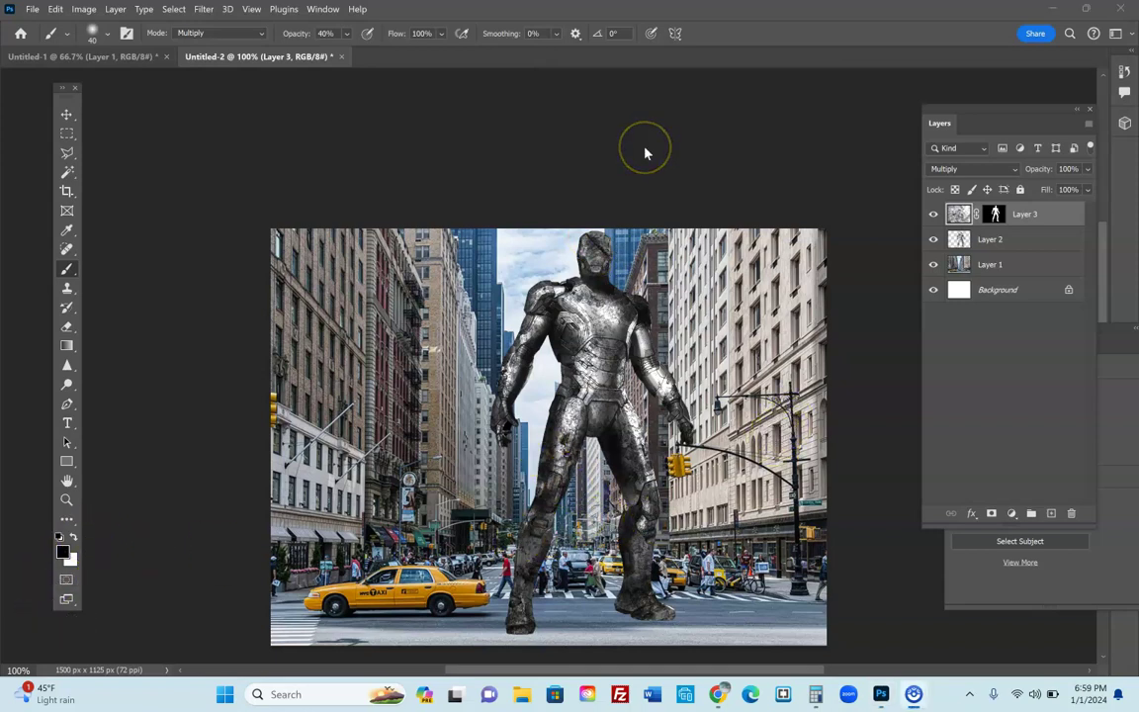
{"action": "mouse_move", "coordinate": [645, 155]}
{"action": "left_mouse_down"}
{"action": "mouse_move", "coordinate": [585, 173]}
{"action": "mouse_move", "coordinate": [579, 198]}
{"action": "mouse_move", "coordinate": [610, 237]}
{"action": "mouse_move", "coordinate": [616, 309]}
{"action": "left_mouse_up"}
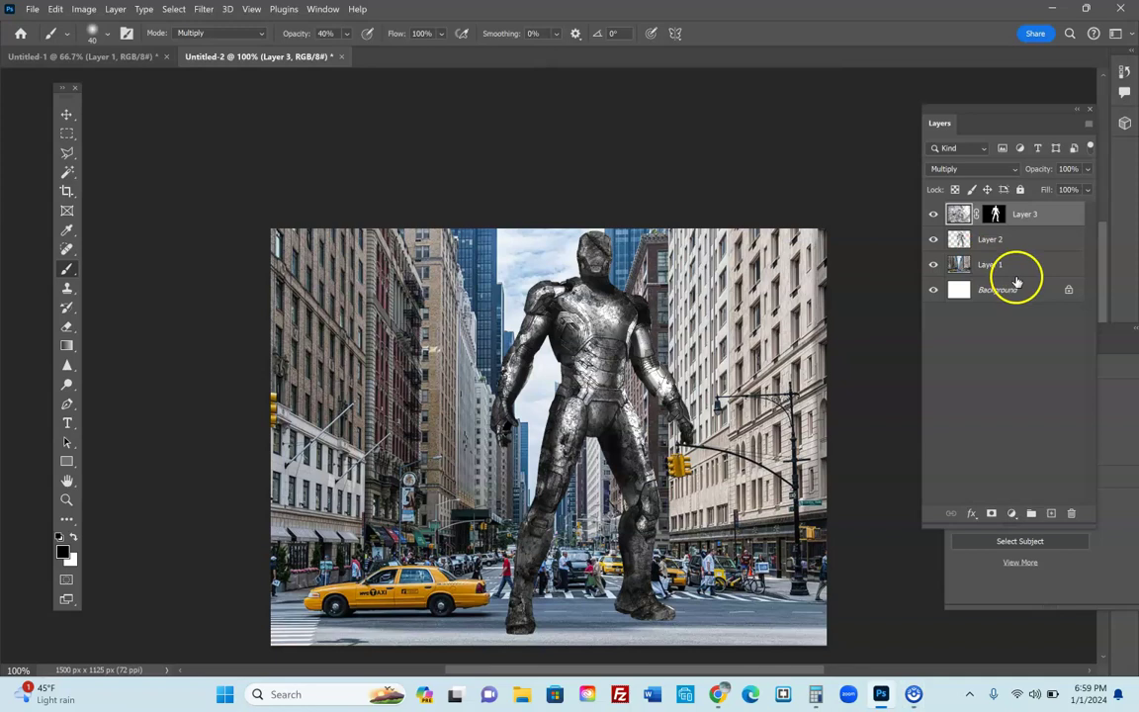
- Duplicate the street photo Layer 1 as Layer 1 copy
{"action": "left_click", "coordinate": [992, 263]}
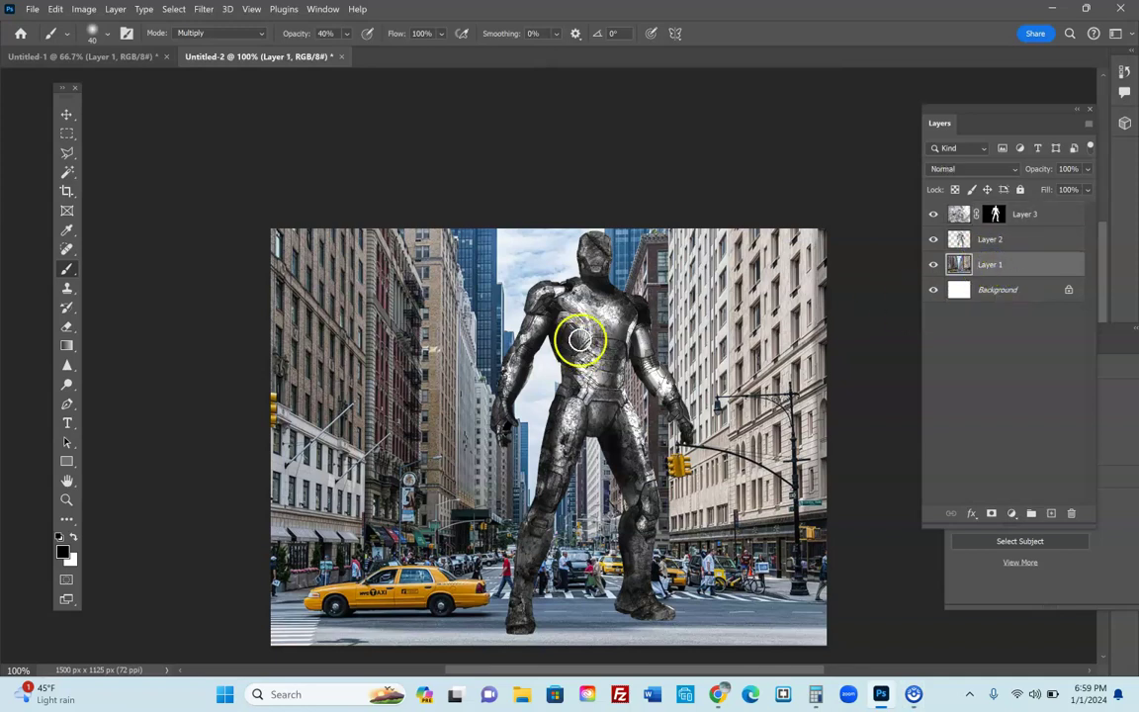
{"action": "left_click_drag", "start_coordinate": [993, 265], "coordinate": [1052, 514]}
{"action": "left_click", "coordinate": [1010, 265]}
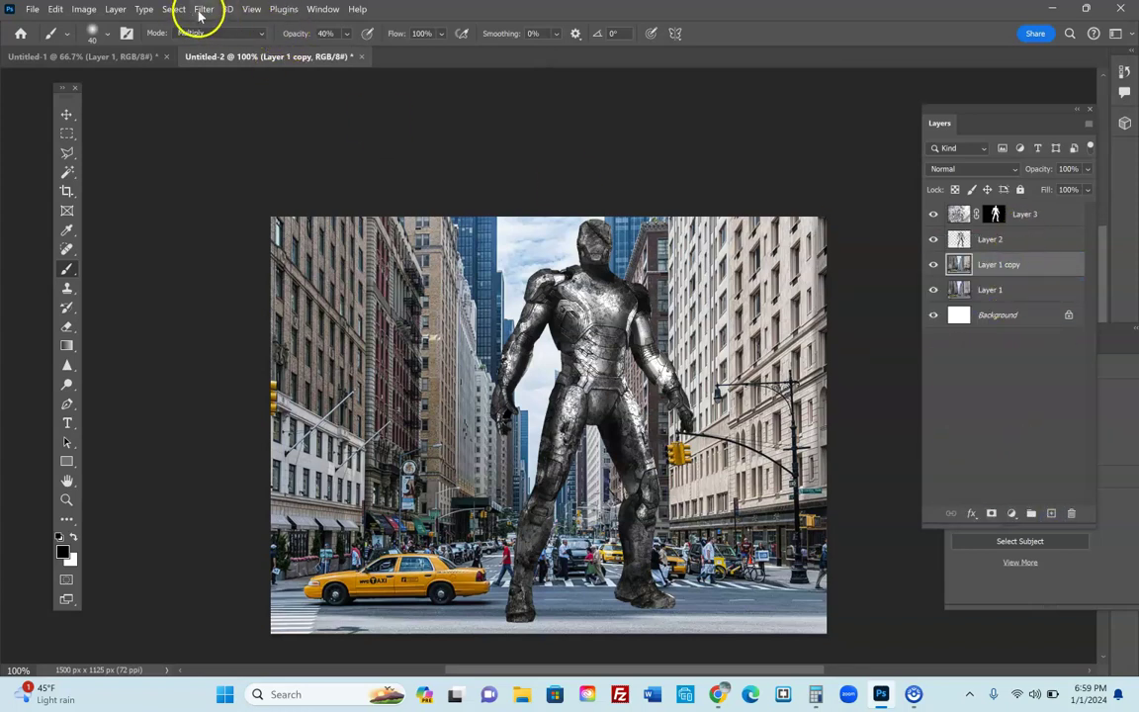
- Blur Layer 1 copy with a Gaussian Blur of about 4.5 px radius
{"action": "left_click", "coordinate": [204, 10]}
{"action": "mouse_move", "coordinate": [326, 185]}
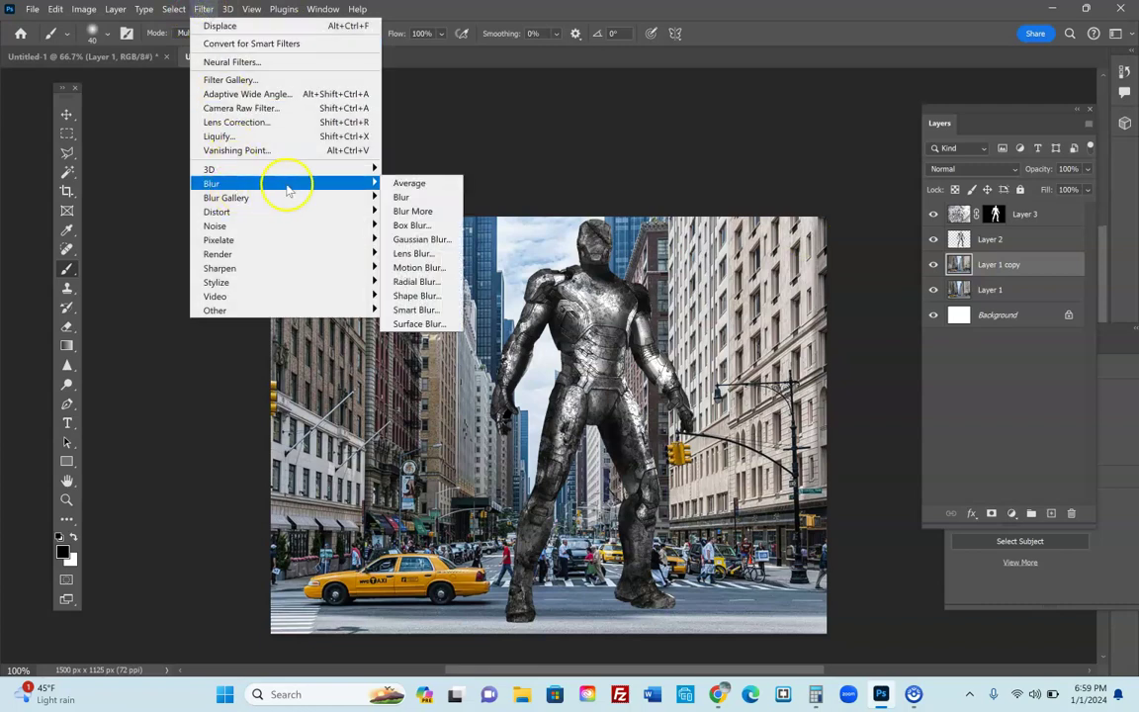
{"action": "left_click", "coordinate": [433, 241]}
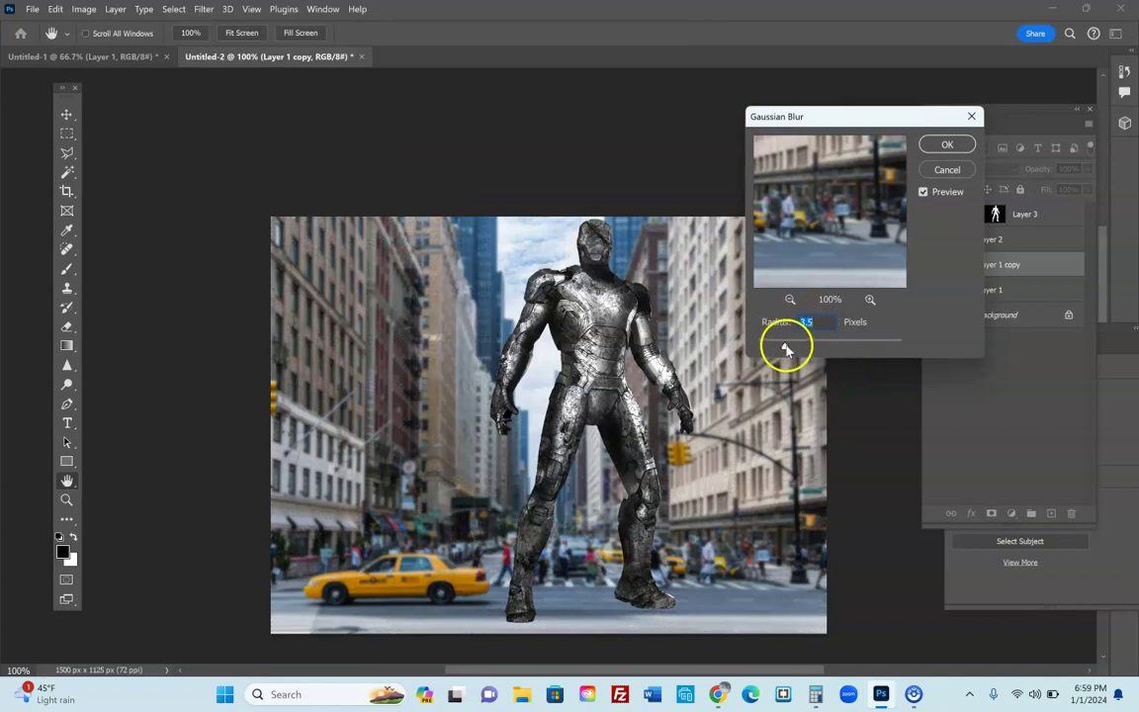
{"action": "left_click_drag", "start_coordinate": [799, 348], "coordinate": [795, 348]}
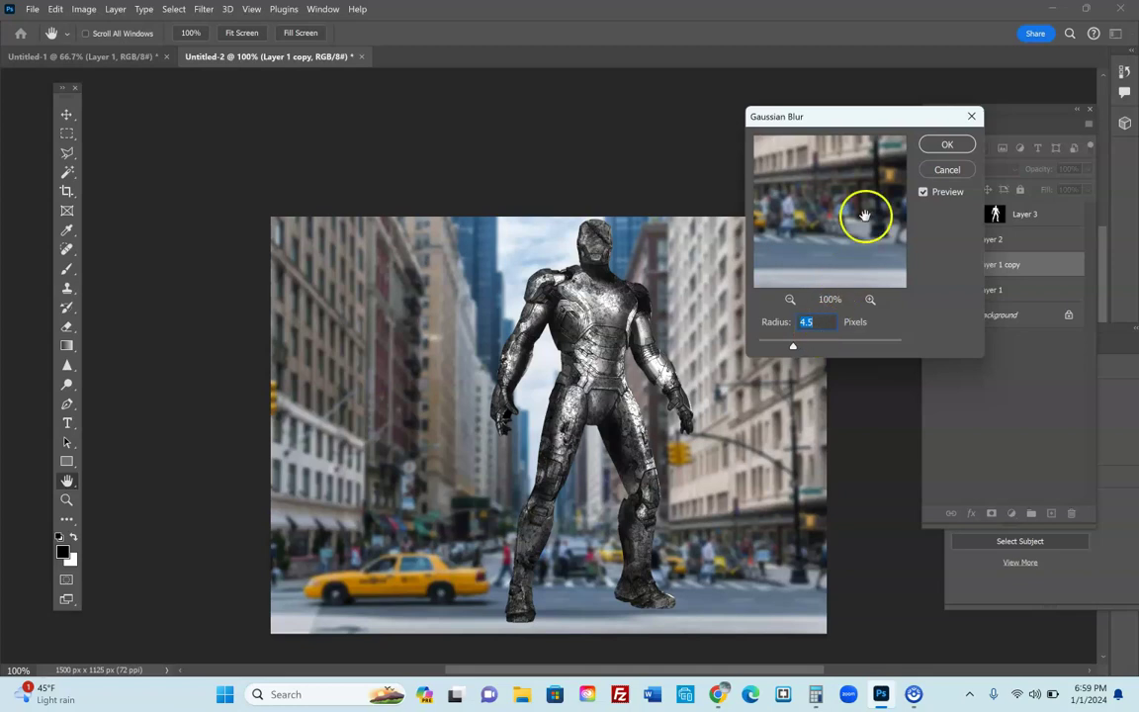
{"action": "left_click_drag", "start_coordinate": [793, 347], "coordinate": [791, 348]}
{"action": "left_click", "coordinate": [952, 145]}
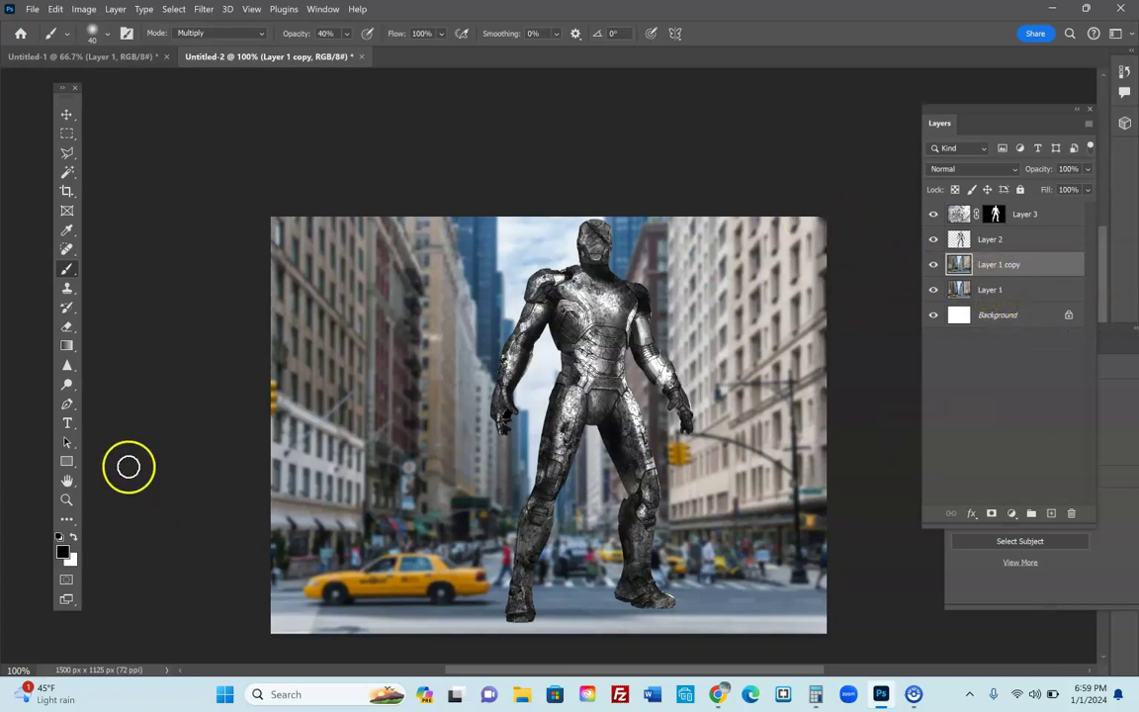
- Compare the blurred Layer 1 copy by toggling its visibility, then select it for editing
{"action": "left_click", "coordinate": [933, 264]}
{"action": "left_click", "coordinate": [932, 265]}
{"action": "left_click", "coordinate": [1046, 269]}
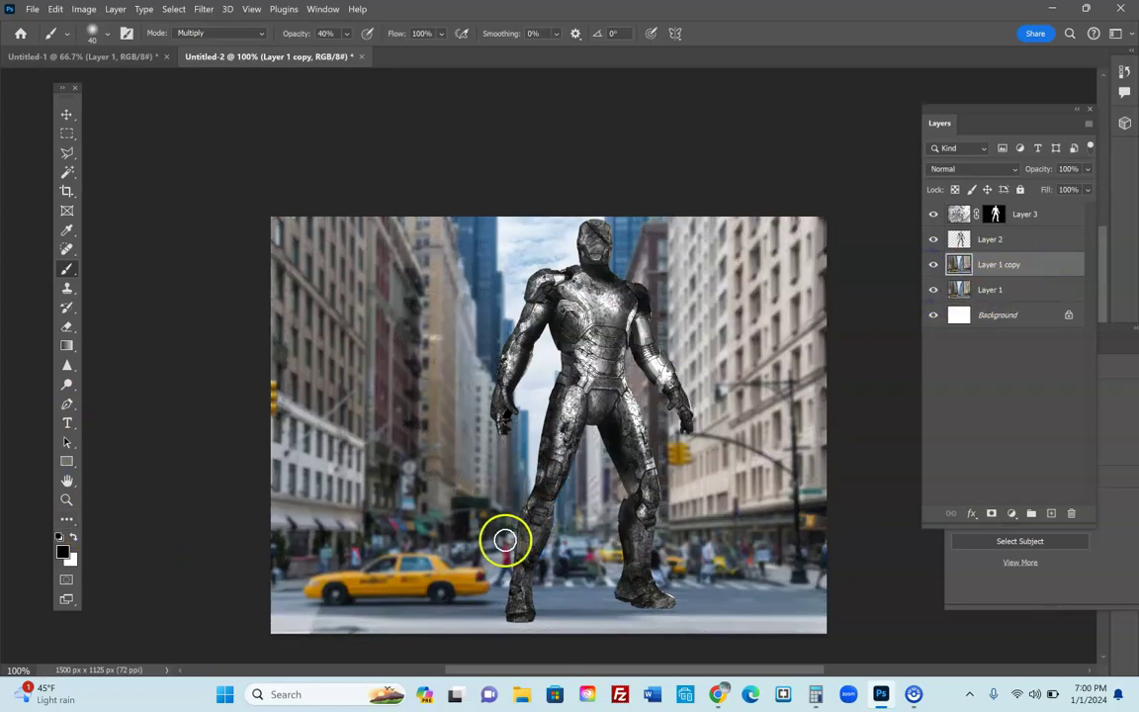
{"action": "scroll", "coordinate": [504, 540], "scroll_direction": "down", "scroll_amount": 1}
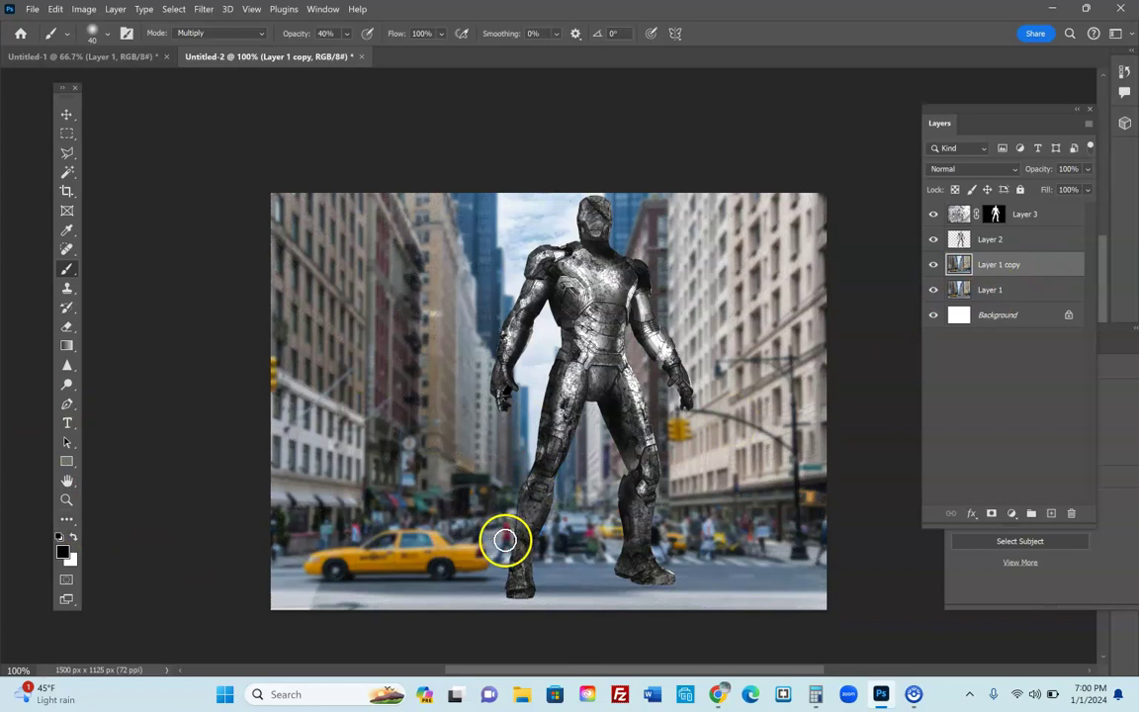
- Erase the blur along the bottom to sharpen crosswalk and taxi, checking with Layer 1 hidden
{"action": "left_click", "coordinate": [66, 327]}
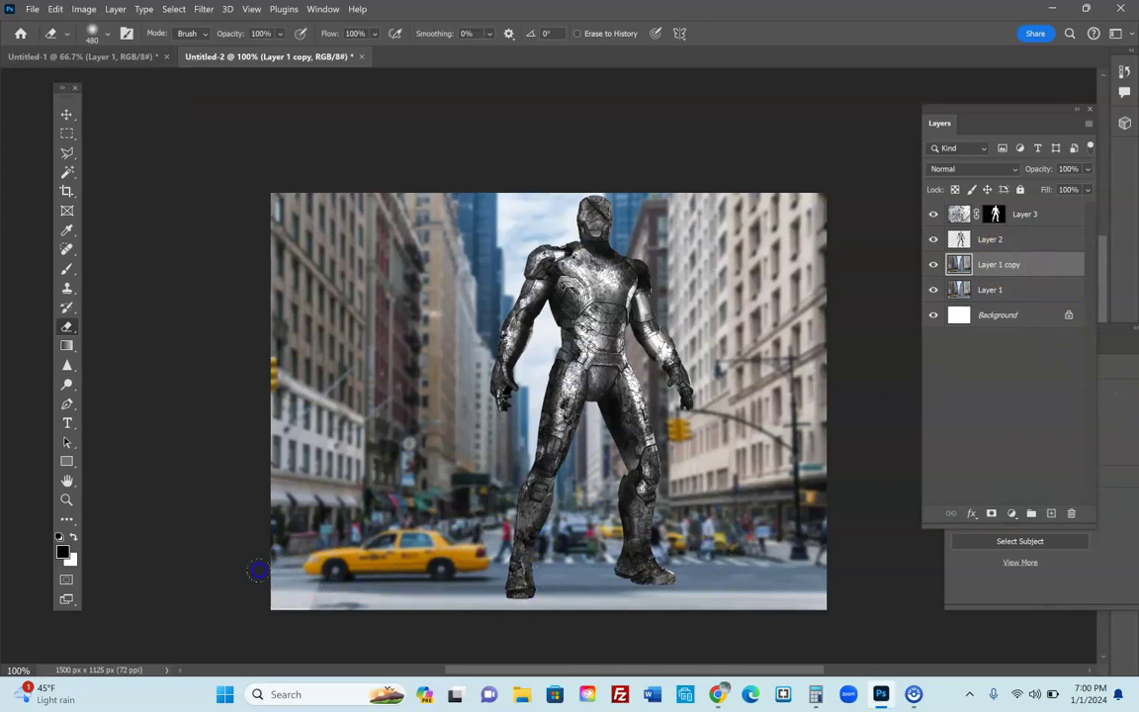
{"action": "left_click_drag", "start_coordinate": [259, 571], "coordinate": [854, 565]}
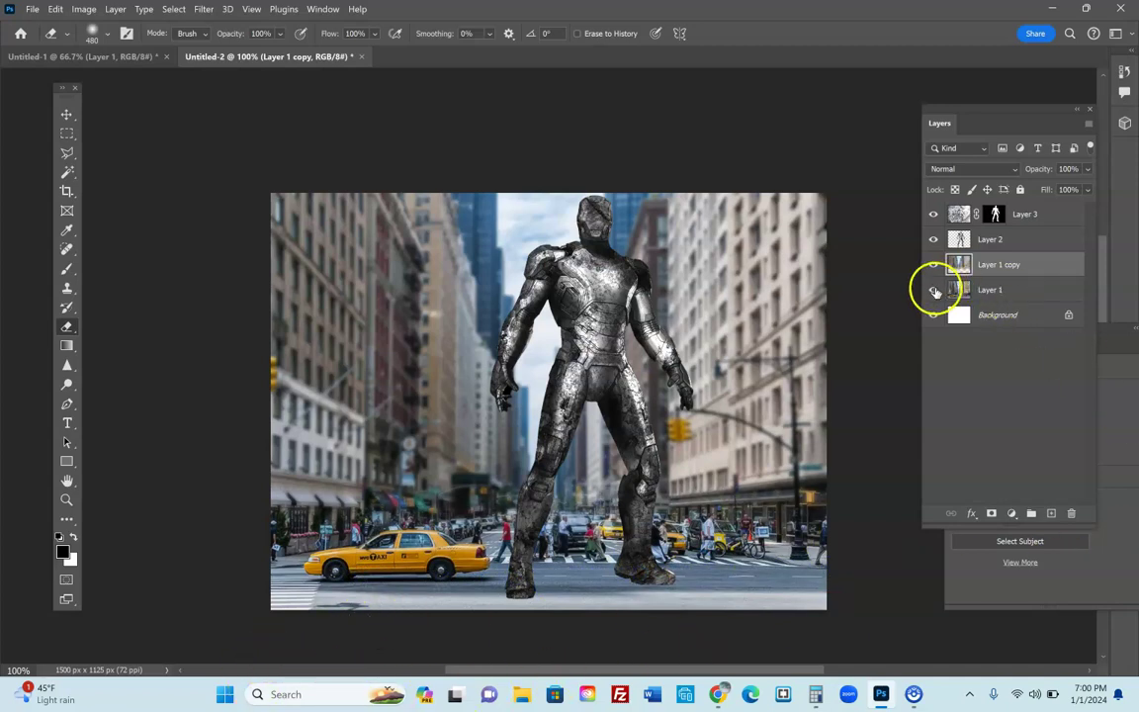
{"action": "left_click", "coordinate": [934, 291]}
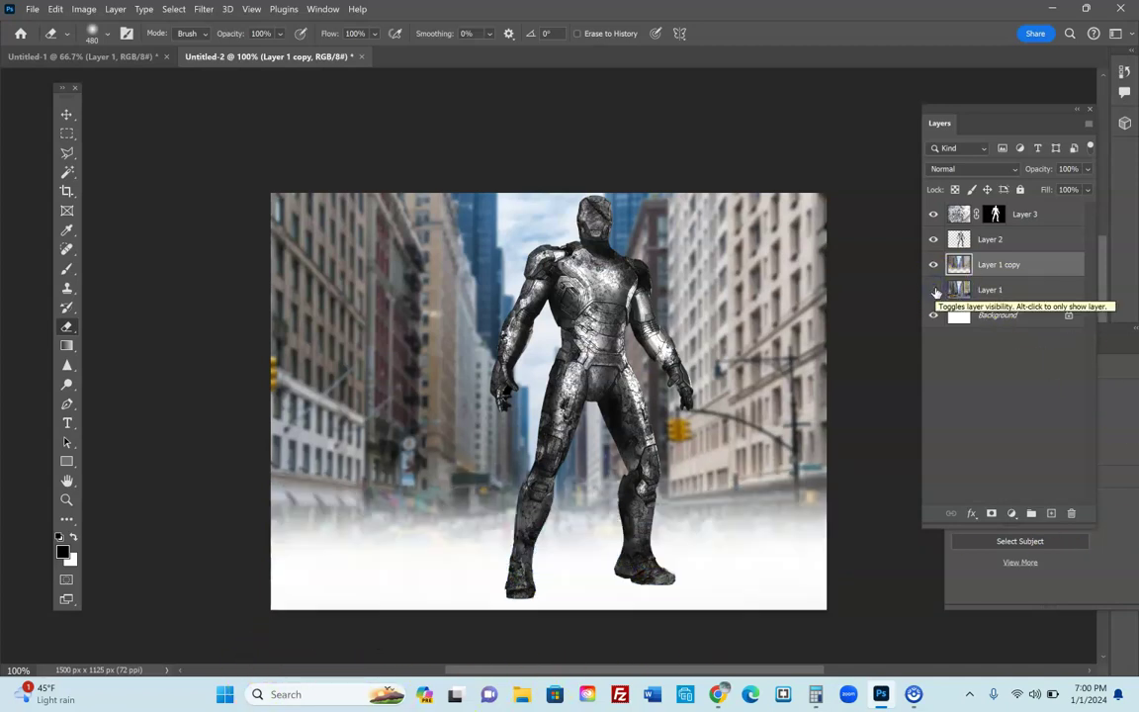
{"action": "left_click", "coordinate": [935, 290]}
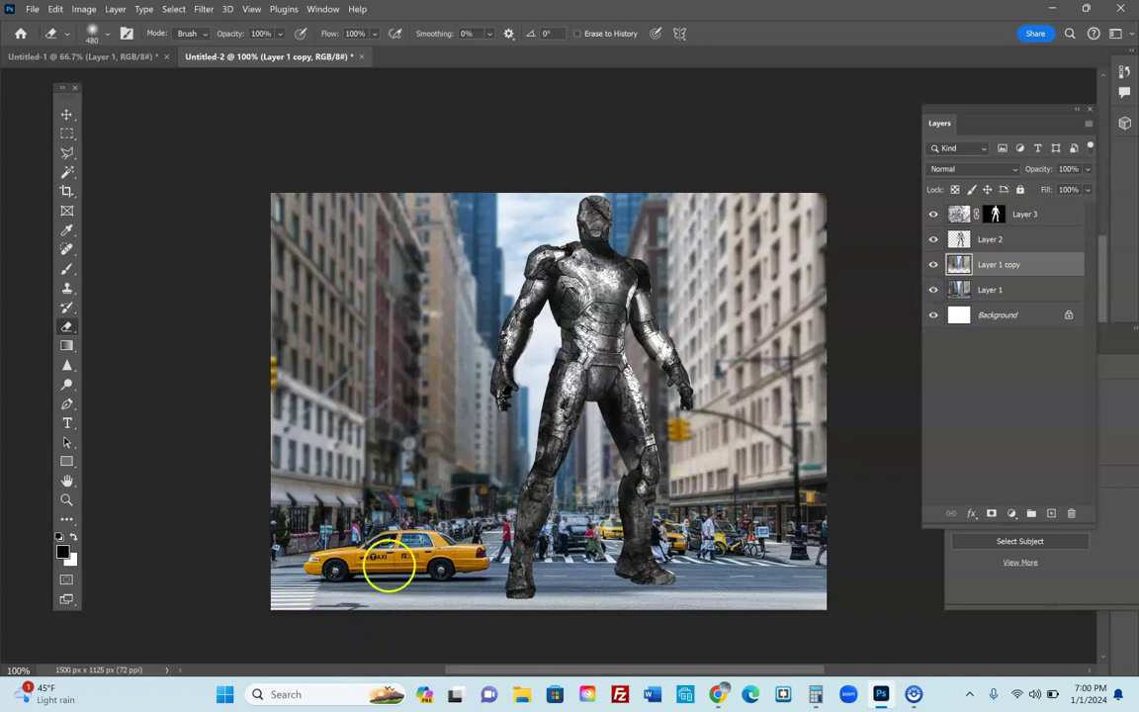